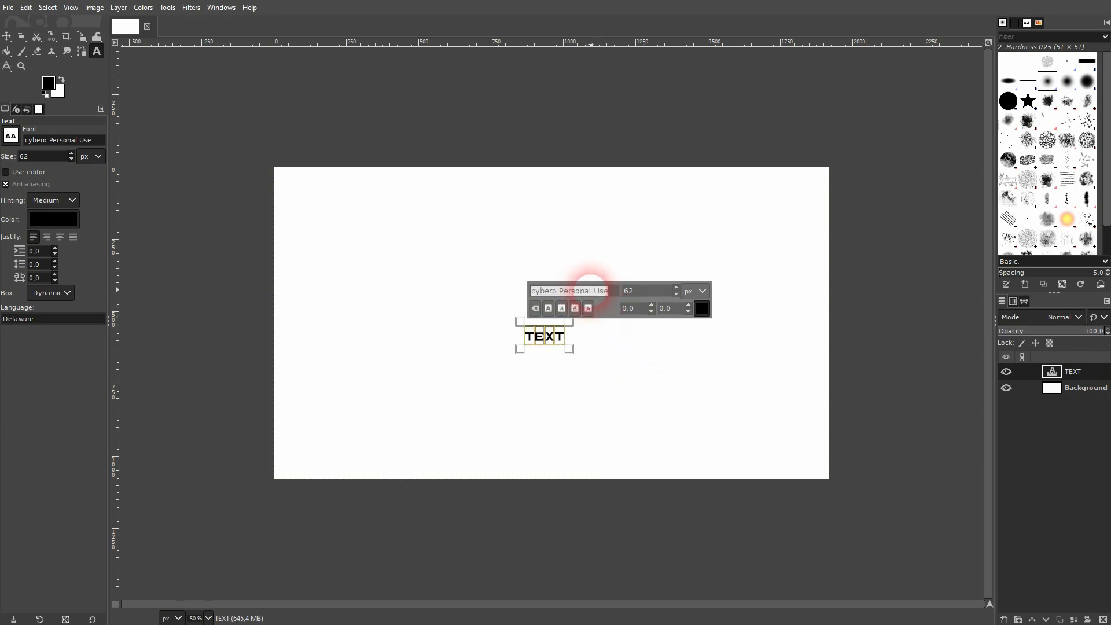
Format the selected word TEXT in Arial Heavy at 500 px with black colour.
{"action": "type", "text": "arial"}
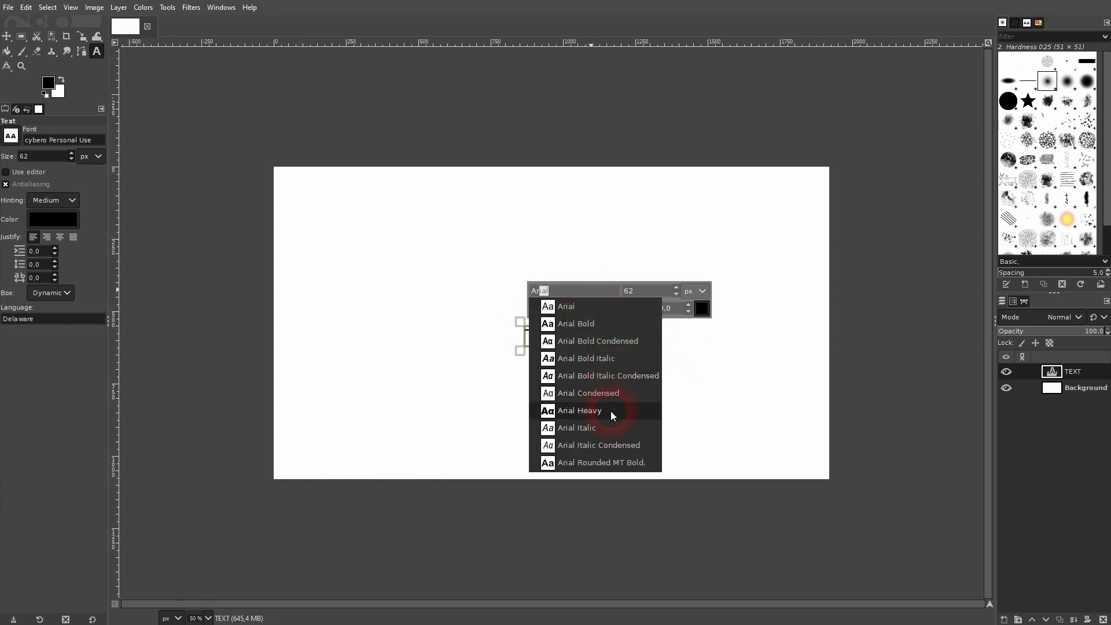
{"action": "left_click", "coordinate": [610, 411]}
{"action": "left_click_drag", "start_coordinate": [649, 292], "coordinate": [613, 288]}
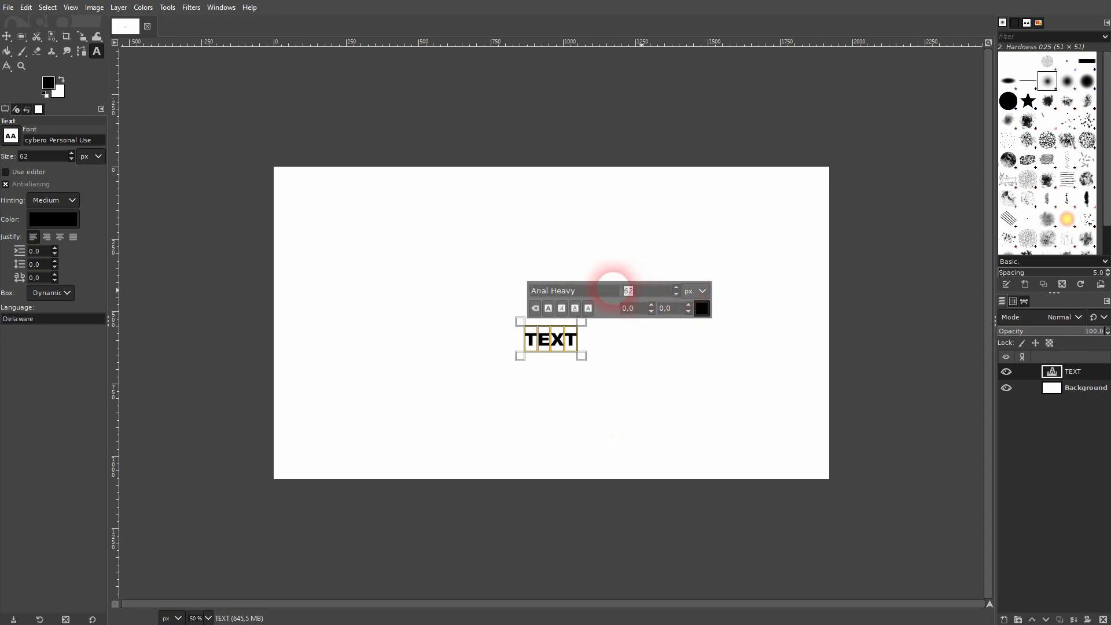
{"action": "type", "text": "500"}
{"action": "key", "text": "Return"}
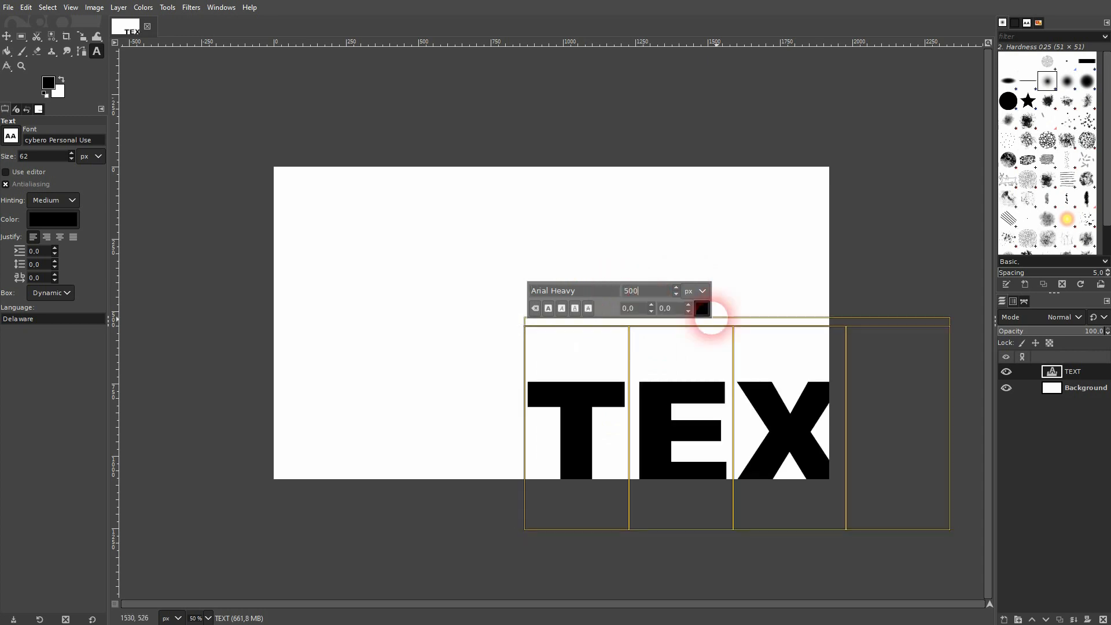
{"action": "left_click", "coordinate": [699, 311]}
{"action": "left_click_drag", "start_coordinate": [647, 356], "coordinate": [725, 395]}
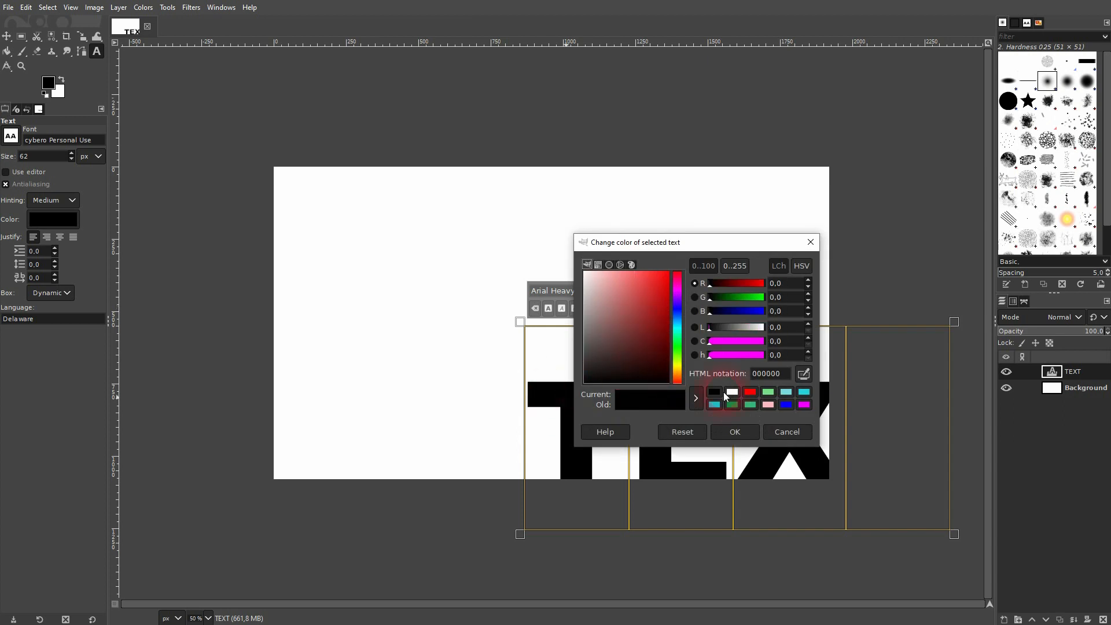
{"action": "left_click", "coordinate": [735, 432]}
Centre the TEXT layer horizontally and vertically relative to the image.
{"action": "left_click_drag", "start_coordinate": [14, 46], "coordinate": [44, 54]}
{"action": "left_click", "coordinate": [574, 422]}
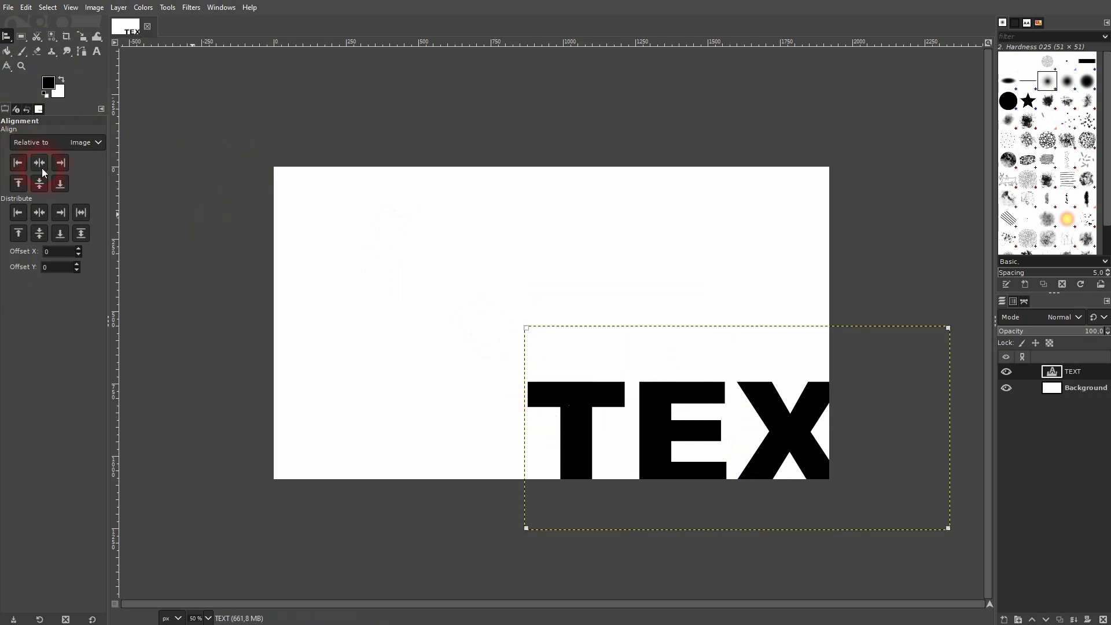
{"action": "left_click", "coordinate": [39, 162]}
{"action": "left_click", "coordinate": [39, 183]}
{"action": "left_click", "coordinate": [88, 145]}
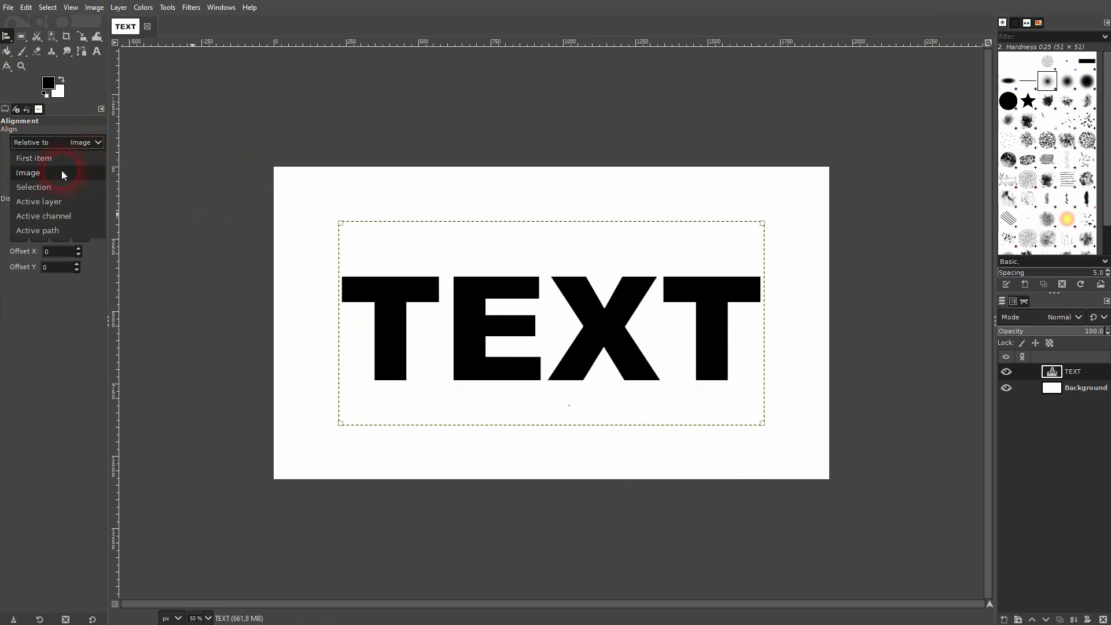
{"action": "left_click", "coordinate": [50, 176]}
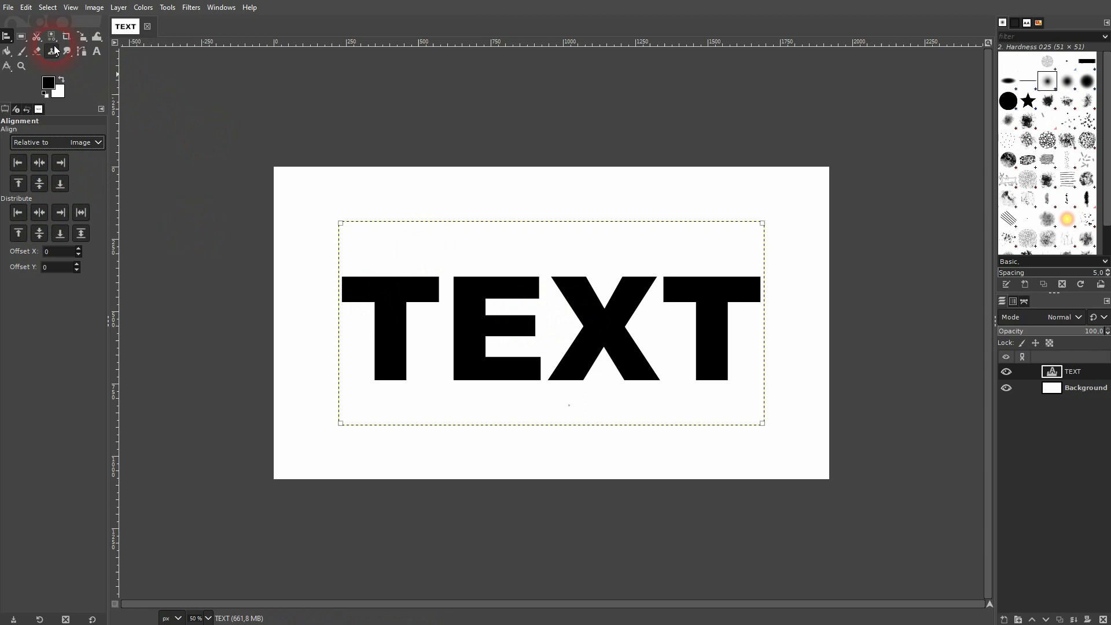
Add the green leaves photo as a new layer above the text and rename that layer Original.
{"action": "left_click_drag", "start_coordinate": [8, 37], "coordinate": [34, 36]}
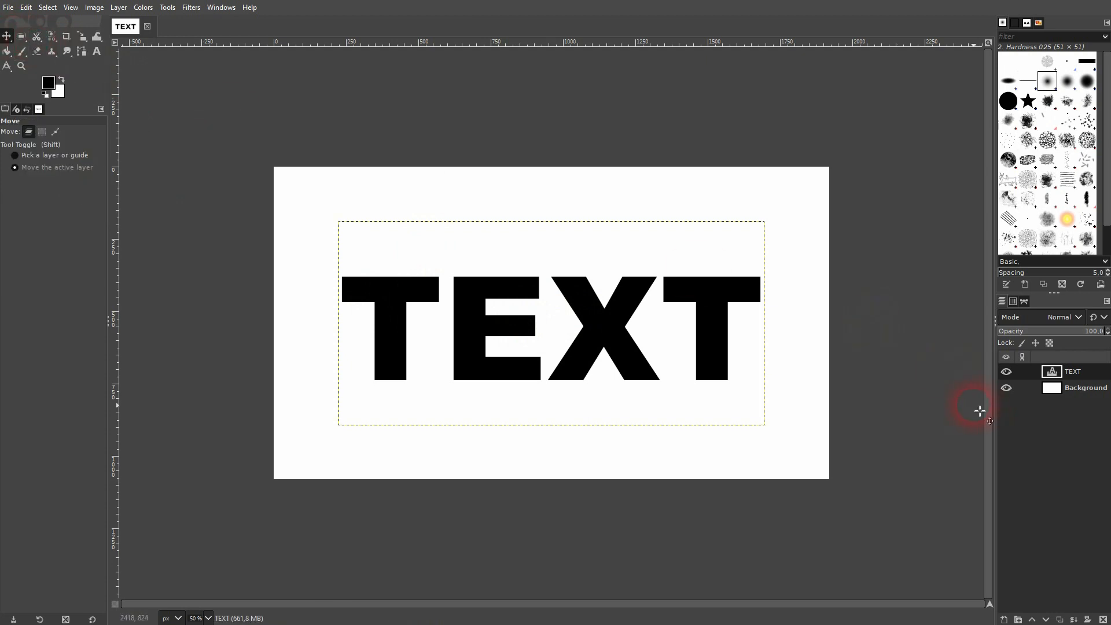
{"action": "left_click_drag", "start_coordinate": [592, 295], "coordinate": [594, 296]}
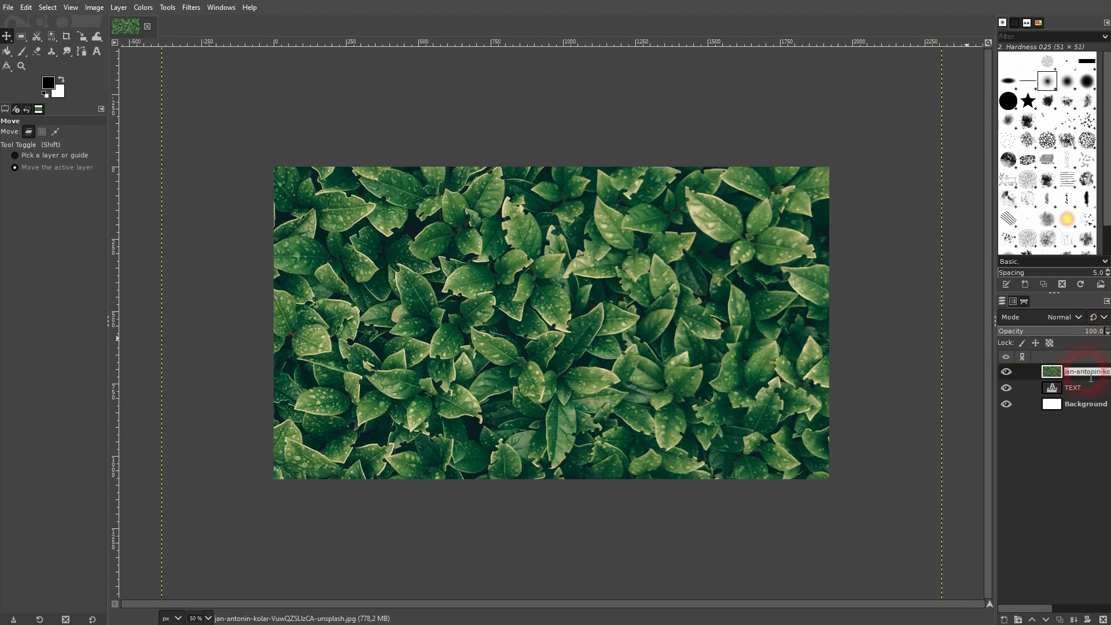
{"action": "type", "text": "Original"}
{"action": "key", "text": "Return"}
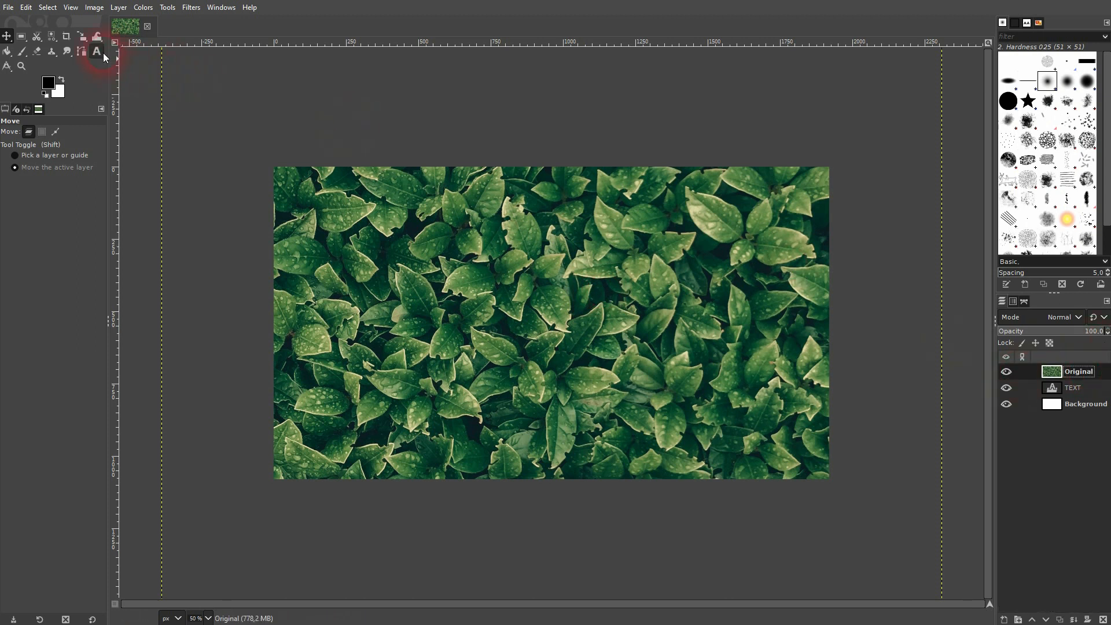
Scale the Original leaf layer down proportionally until it is only slightly wider than the word TEXT.
{"action": "left_click", "coordinate": [82, 37]}
{"action": "left_click", "coordinate": [458, 248]}
{"action": "key", "text": "minus"}
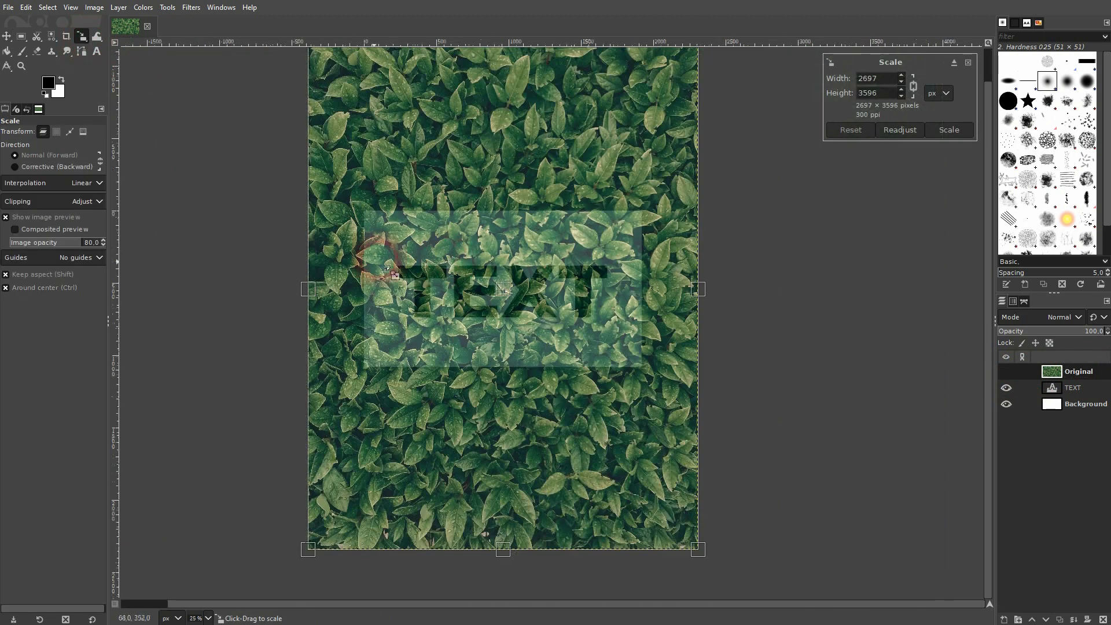
{"action": "left_click_drag", "start_coordinate": [316, 291], "coordinate": [388, 289]}
{"action": "left_click_drag", "start_coordinate": [701, 296], "coordinate": [617, 296]}
{"action": "left_click", "coordinate": [947, 131]}
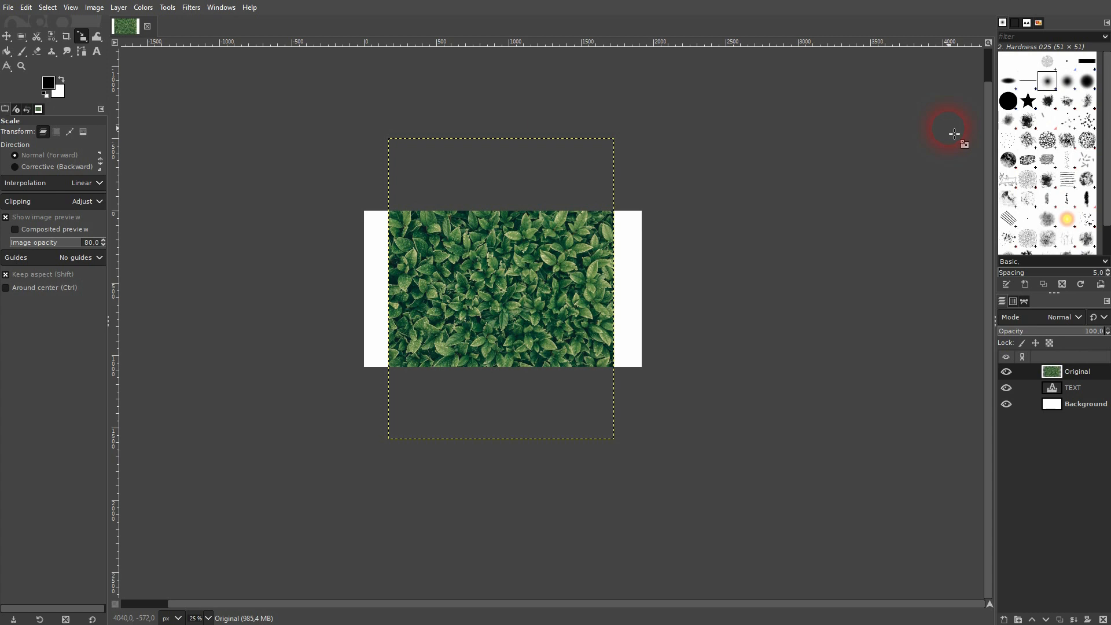
Move the Original layer beneath the TEXT layer.
{"action": "scroll", "coordinate": [481, 254], "scroll_direction": "up", "scroll_amount": 2}
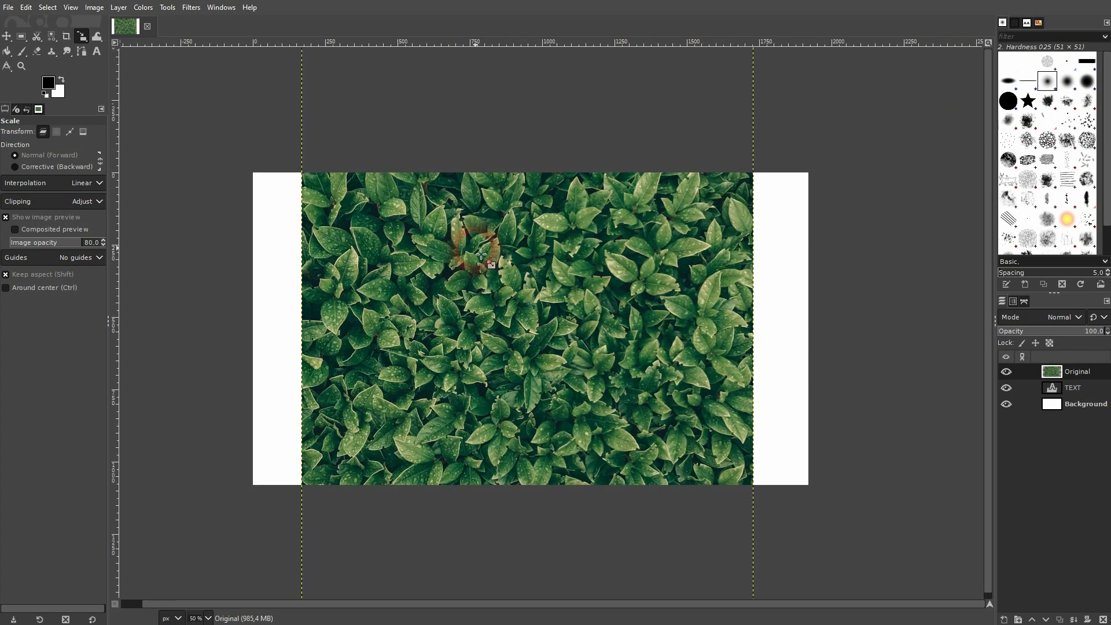
{"action": "scroll", "coordinate": [565, 344], "scroll_direction": "up", "scroll_amount": 1}
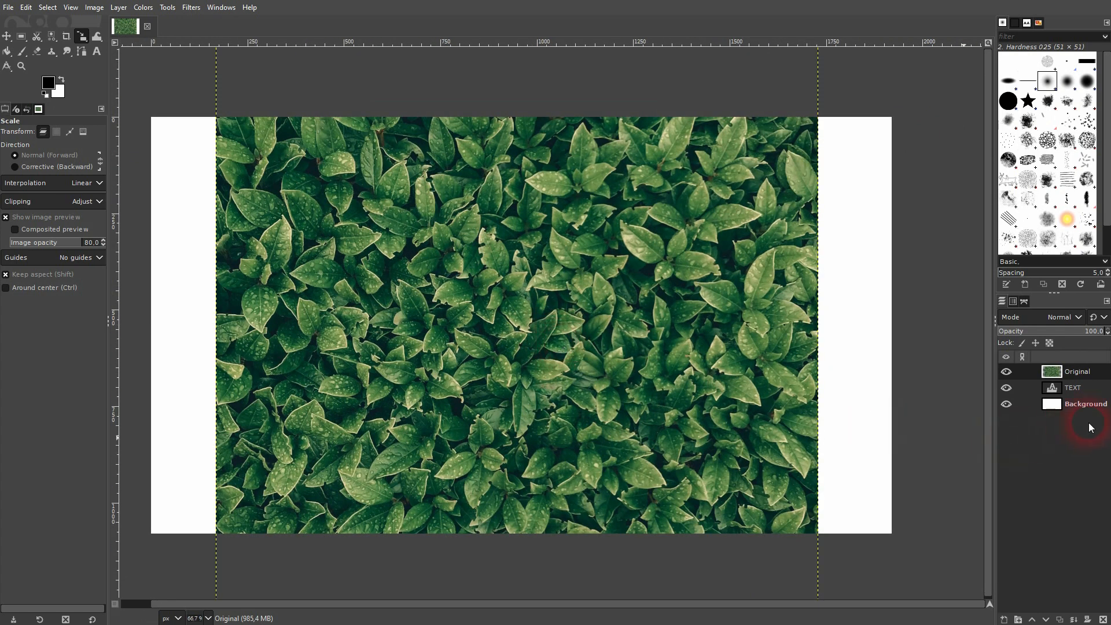
{"action": "left_click", "coordinate": [1060, 618]}
{"action": "left_click", "coordinate": [604, 300]}
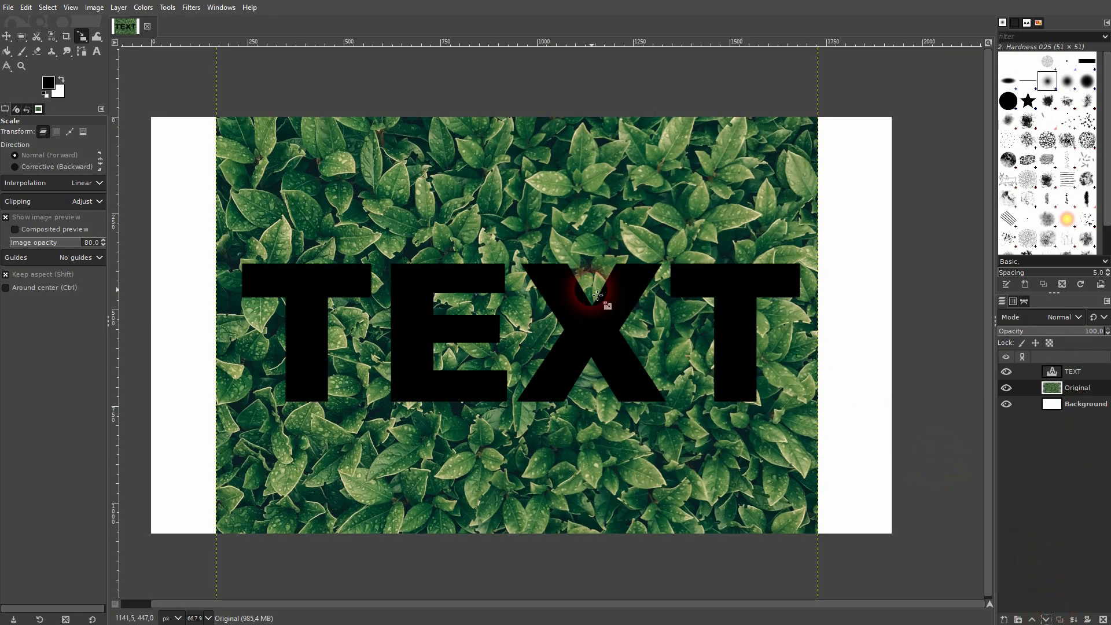
Mask the Original layer with a selection made from the TEXT layer's alpha, and hide the TEXT layer.
{"action": "right_click", "coordinate": [1074, 376]}
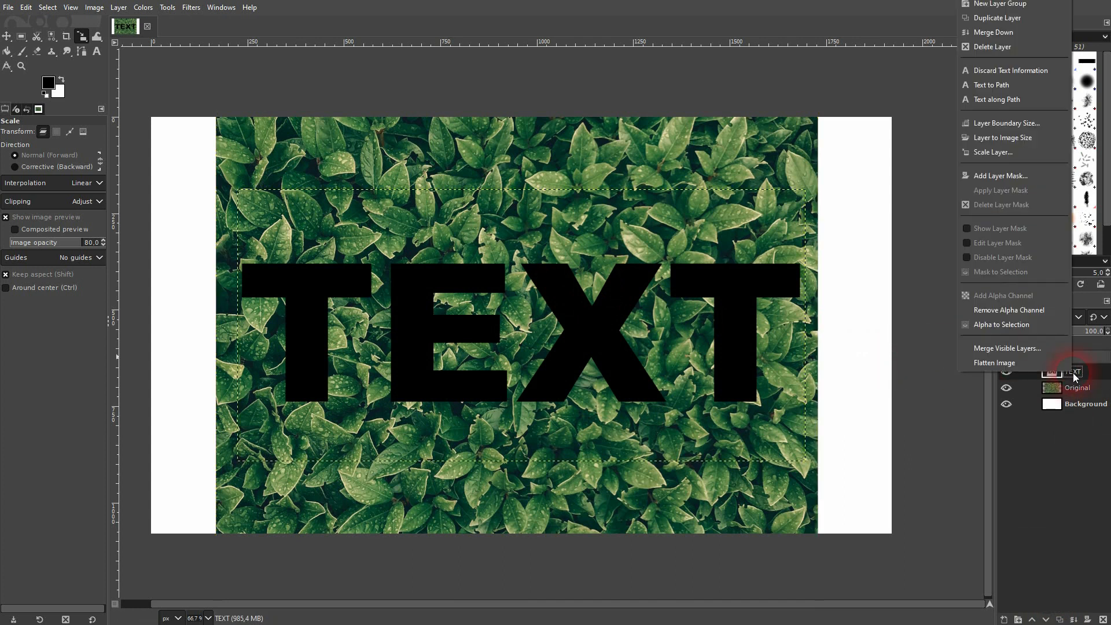
{"action": "left_click", "coordinate": [1005, 324]}
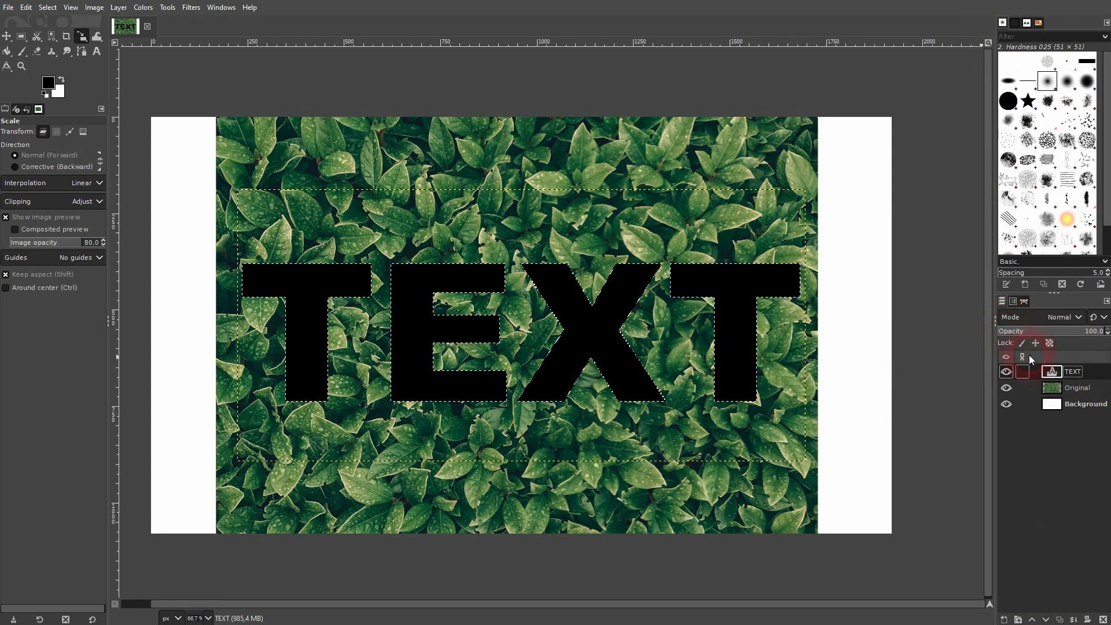
{"action": "left_click", "coordinate": [1071, 388]}
{"action": "right_click", "coordinate": [1072, 388]}
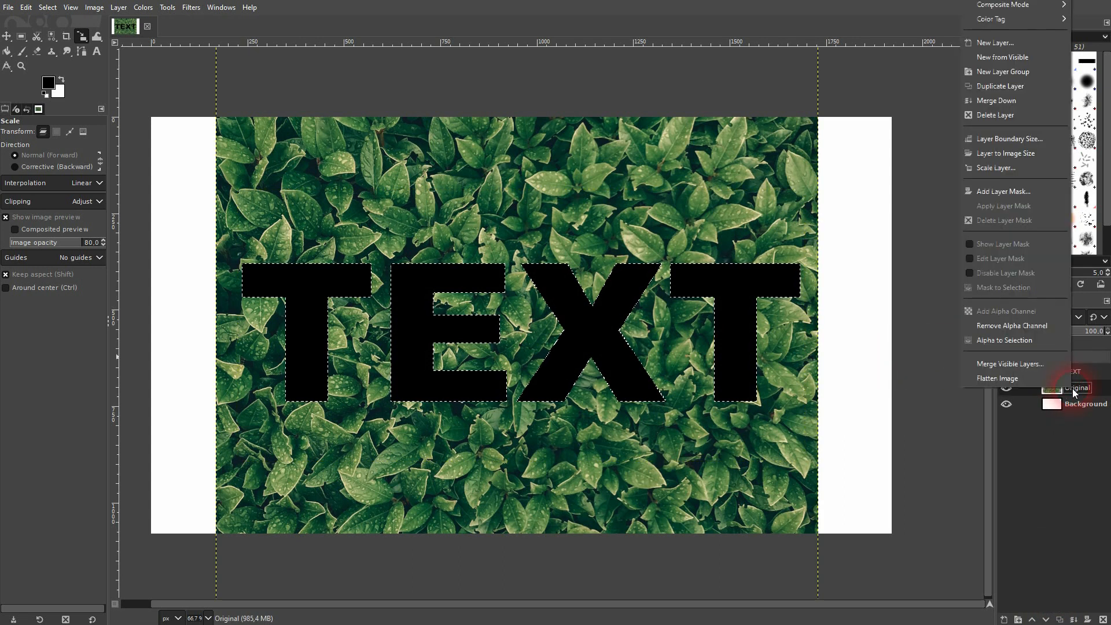
{"action": "left_click", "coordinate": [994, 195]}
{"action": "left_click", "coordinate": [974, 205]}
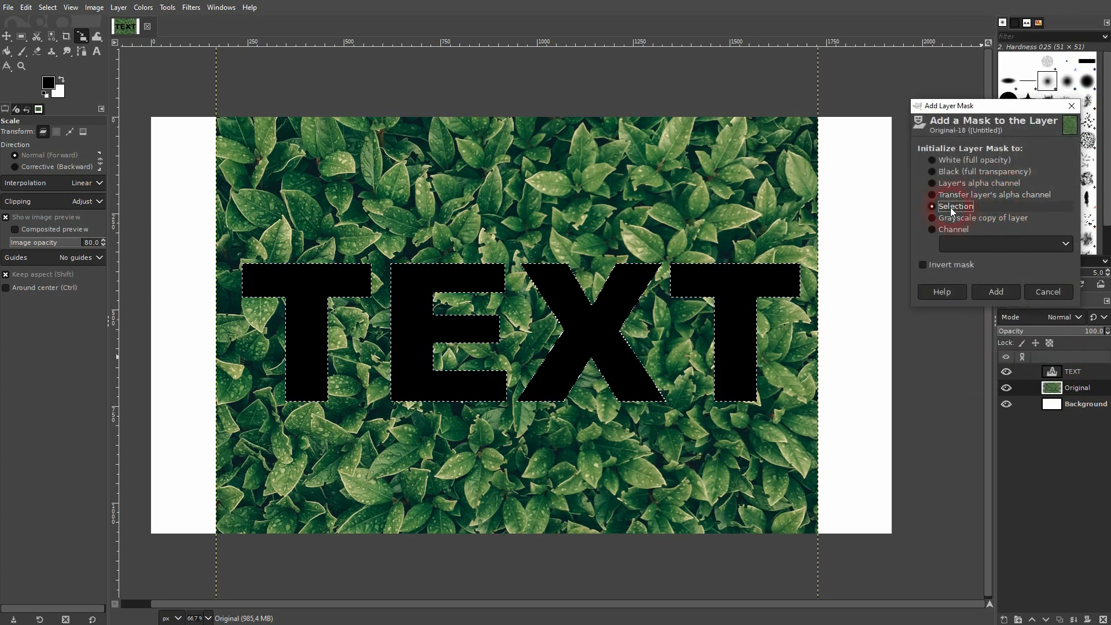
{"action": "left_click", "coordinate": [996, 295]}
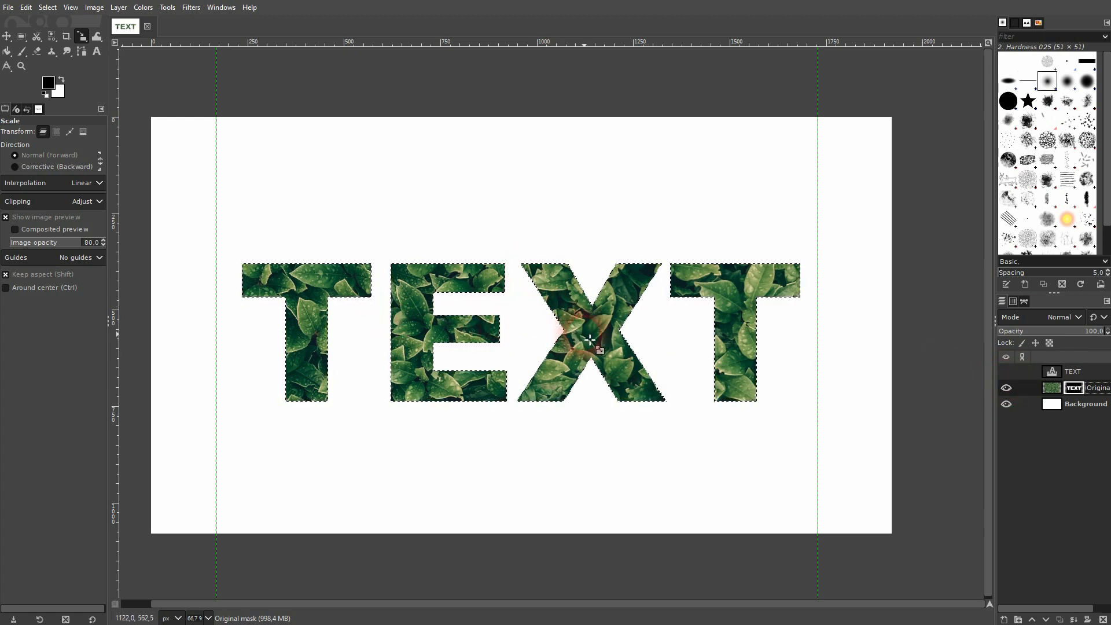
Invert the selection so that it covers everything outside the letters.
{"action": "left_click", "coordinate": [48, 8]}
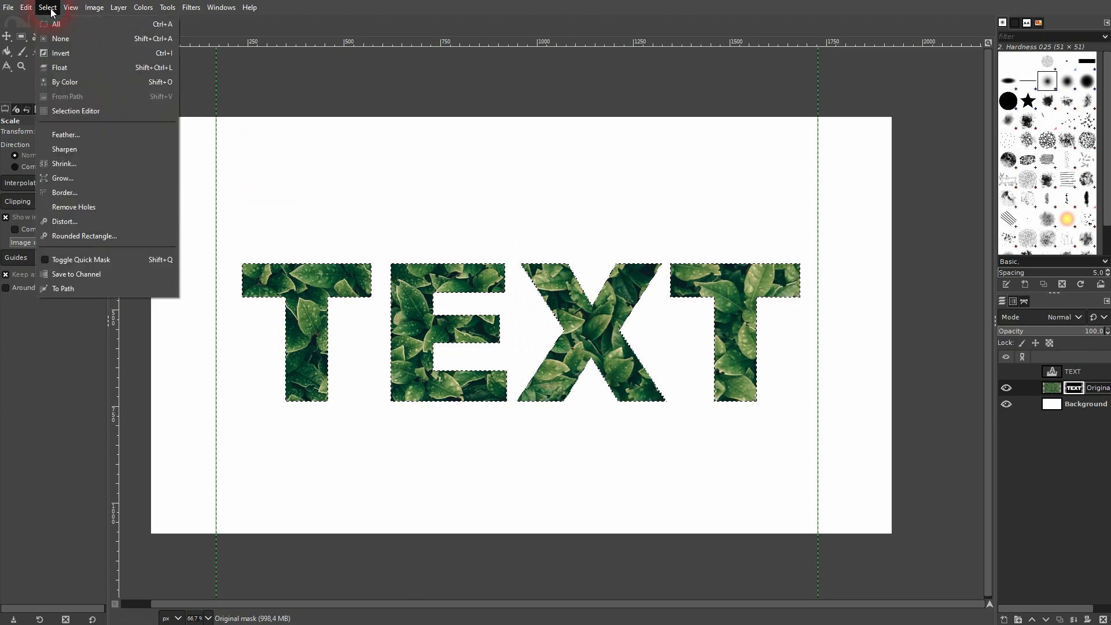
{"action": "left_click", "coordinate": [59, 53]}
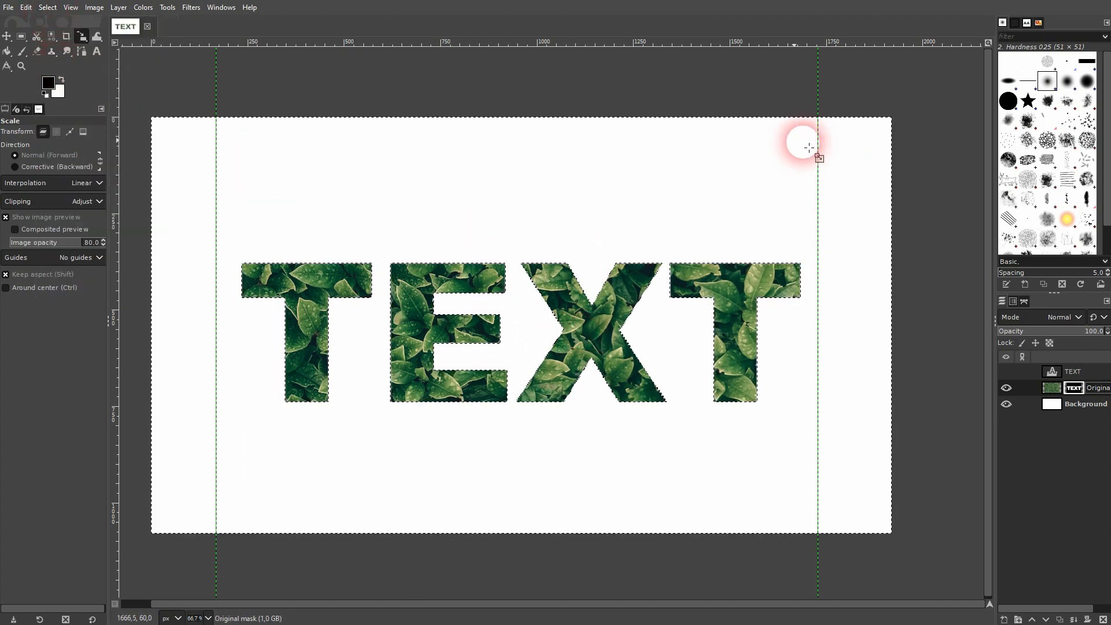
Create a duplicate of the Original layer without its layer mask and lower the copy's opacity to 42.2.
{"action": "left_click", "coordinate": [1058, 396]}
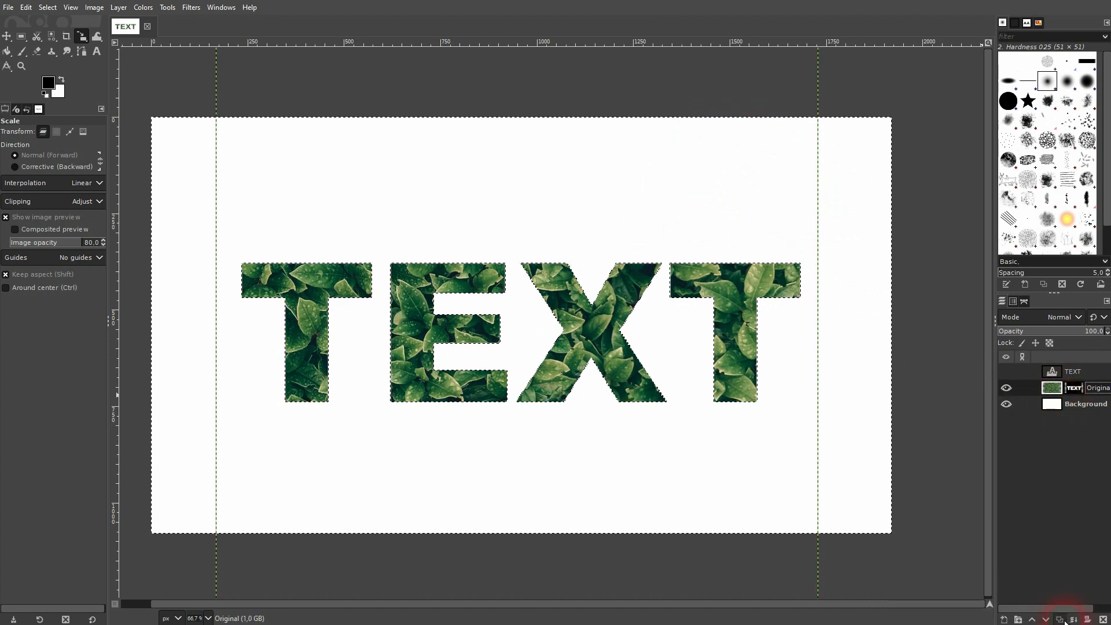
{"action": "left_click", "coordinate": [1059, 619]}
{"action": "right_click", "coordinate": [1073, 396]}
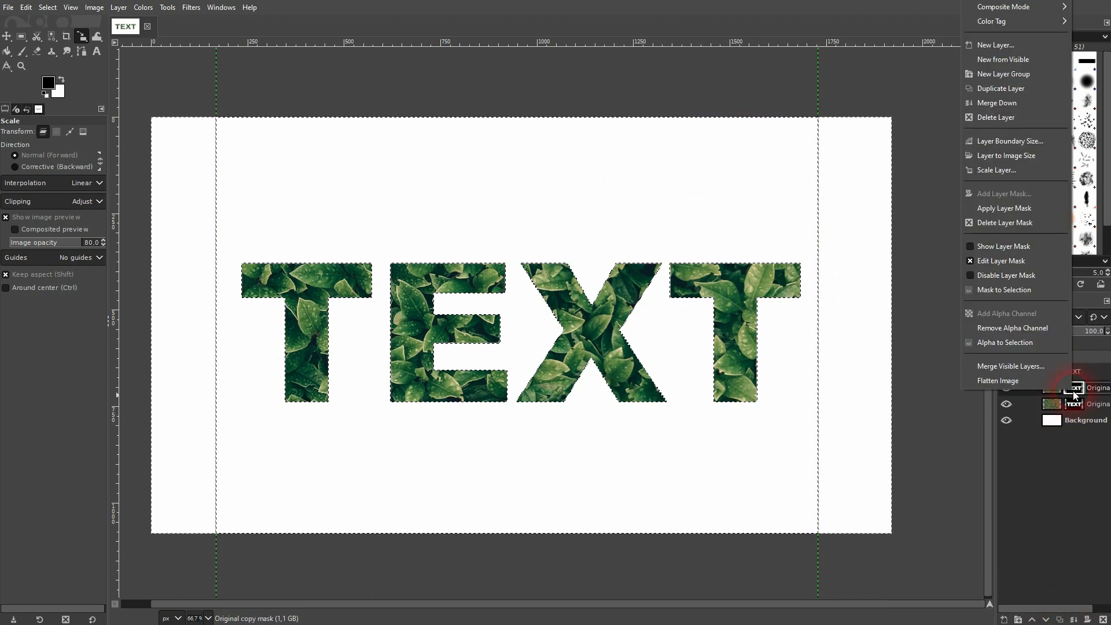
{"action": "left_click", "coordinate": [1007, 225]}
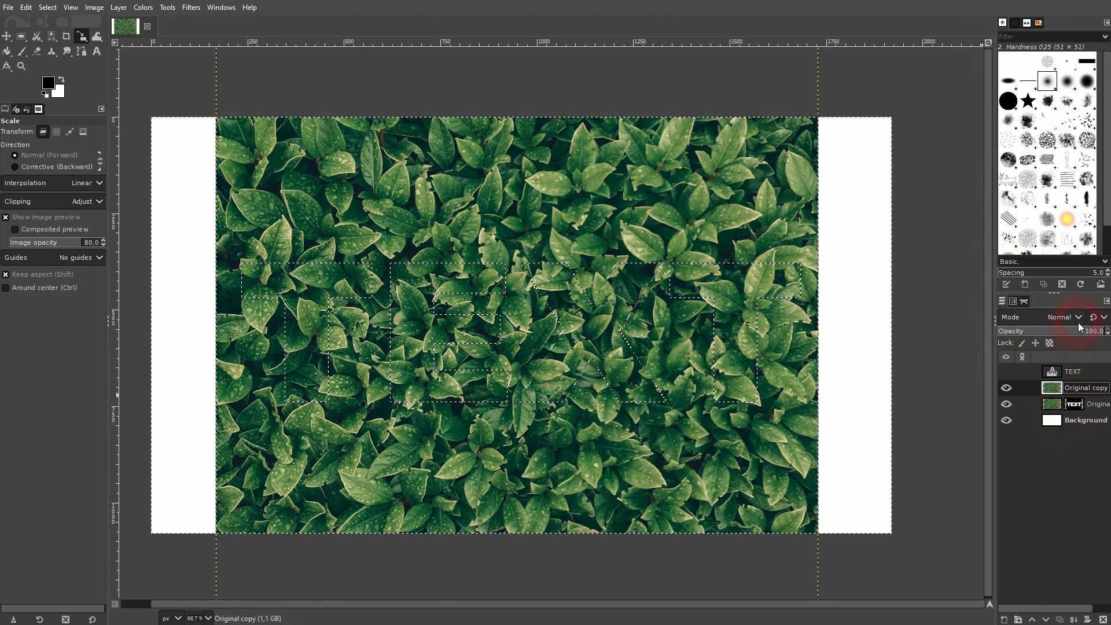
{"action": "left_click", "coordinate": [1045, 331]}
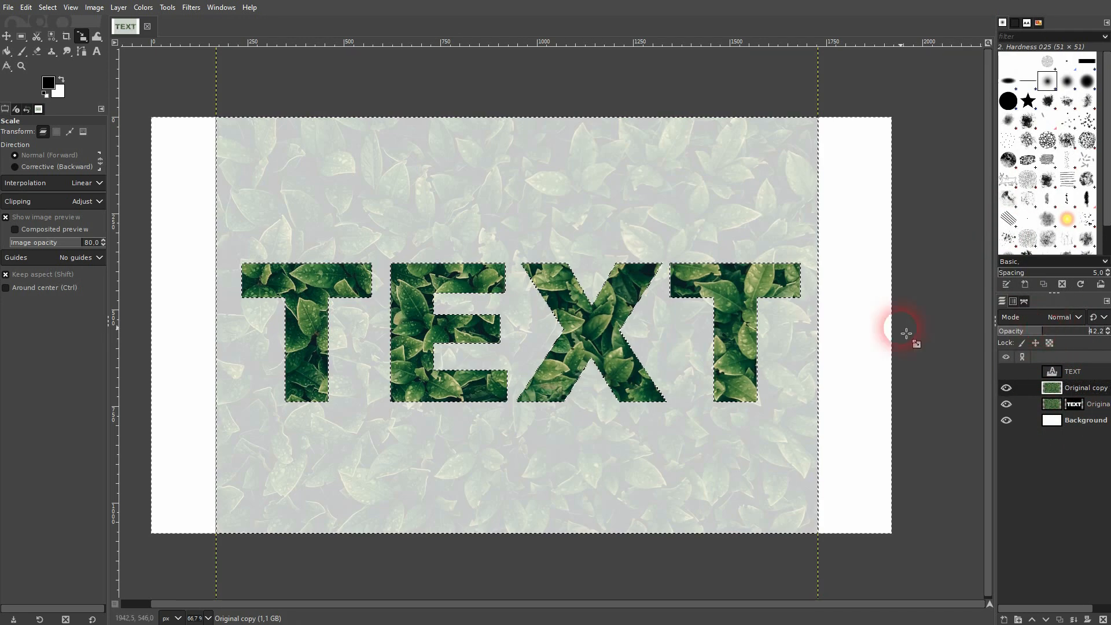
Activate the layer mask of the lower Original layer and choose the Paintbrush for editing around the first T.
{"action": "scroll", "coordinate": [214, 307], "scroll_direction": "up", "scroll_amount": 3}
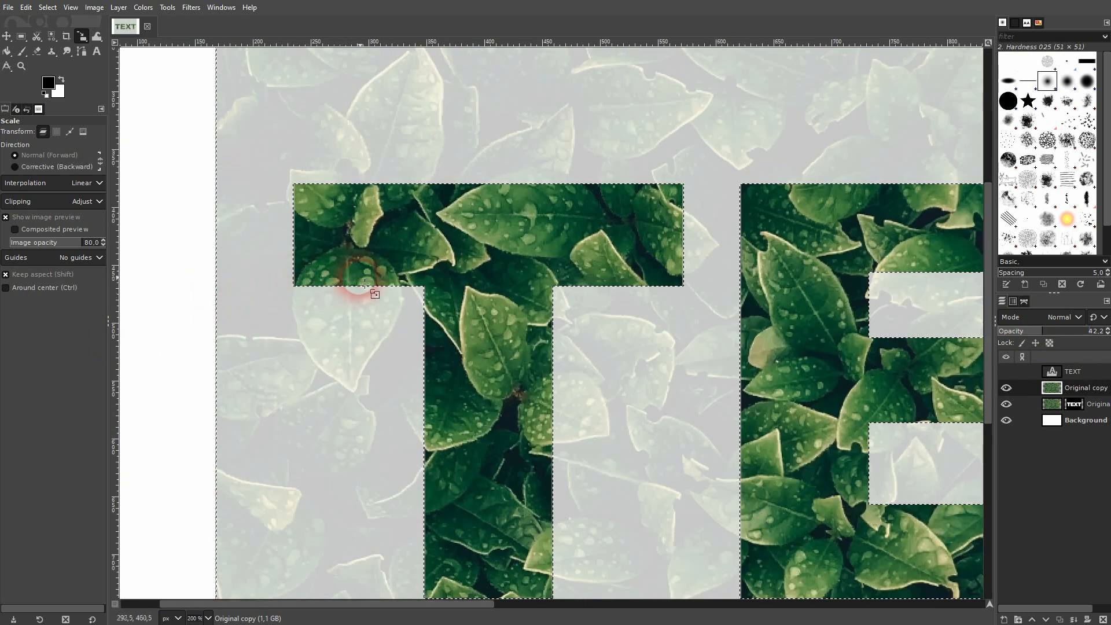
{"action": "scroll", "coordinate": [365, 285], "scroll_direction": "up", "scroll_amount": 1}
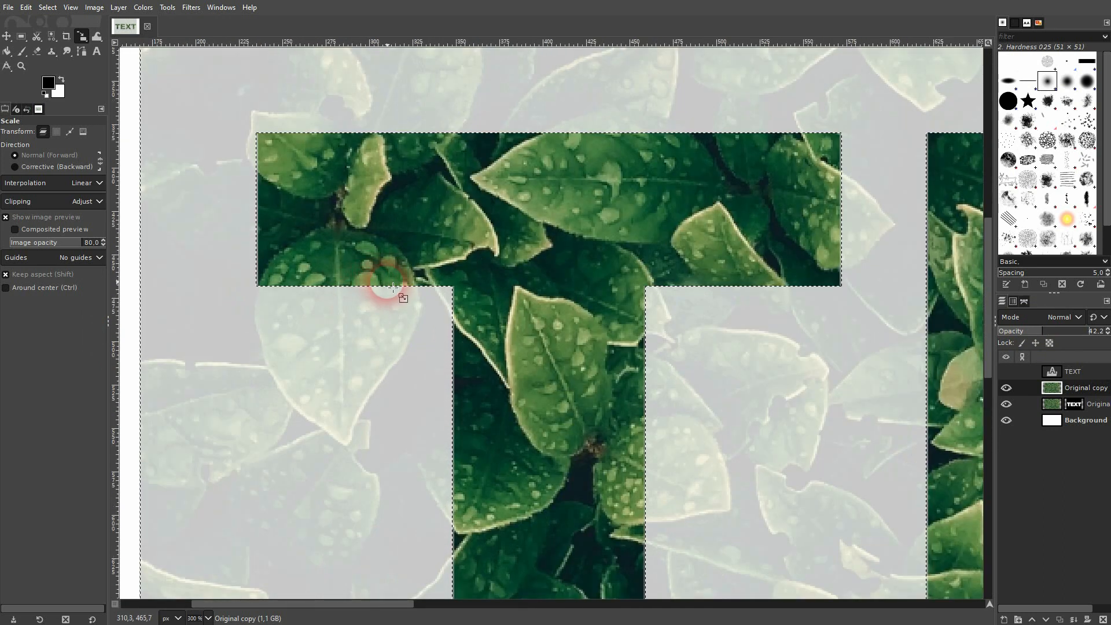
{"action": "left_click", "coordinate": [1064, 407]}
{"action": "left_click", "coordinate": [1074, 405]}
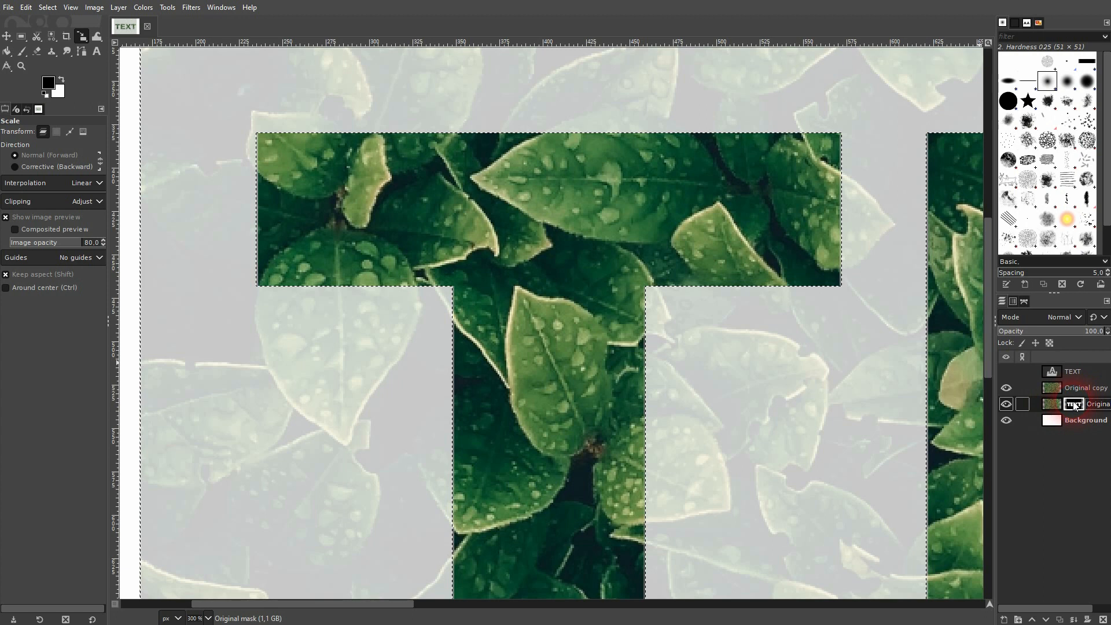
{"action": "left_click", "coordinate": [23, 50]}
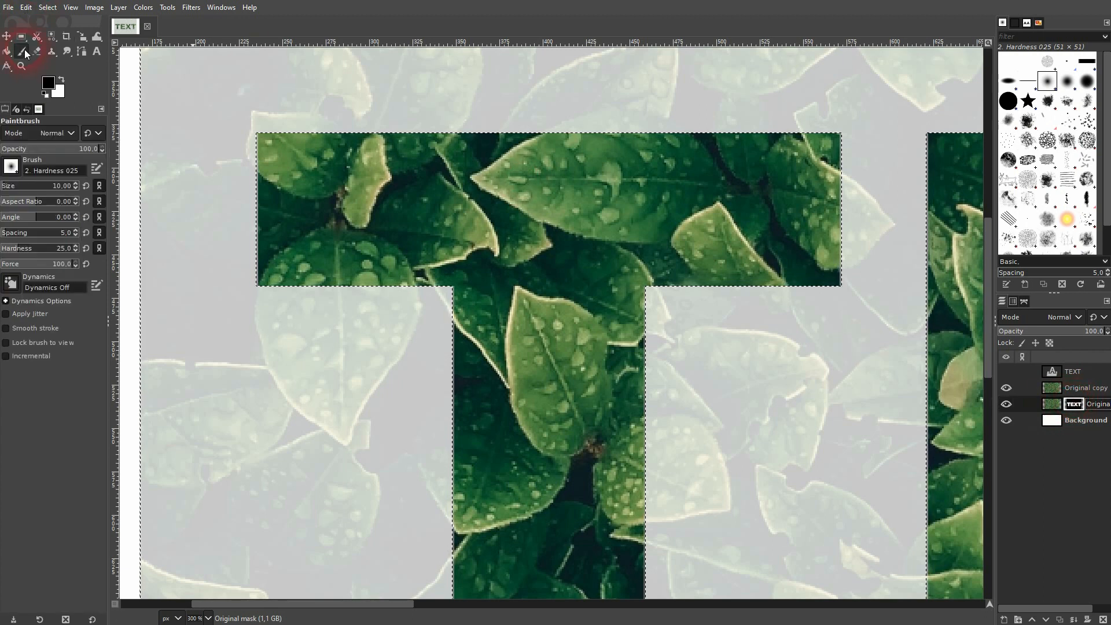
{"action": "left_click", "coordinate": [48, 91]}
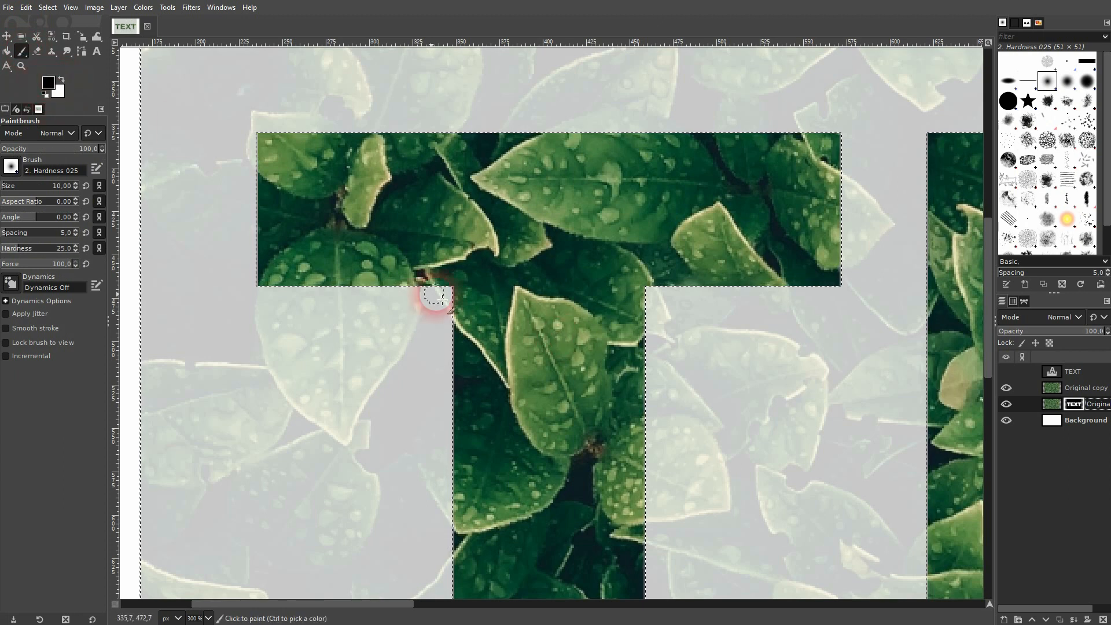
{"action": "mouse_move", "coordinate": [373, 305]}
{"action": "left_mouse_down"}
{"action": "mouse_move", "coordinate": [286, 377]}
{"action": "mouse_move", "coordinate": [394, 291]}
{"action": "left_mouse_up"}
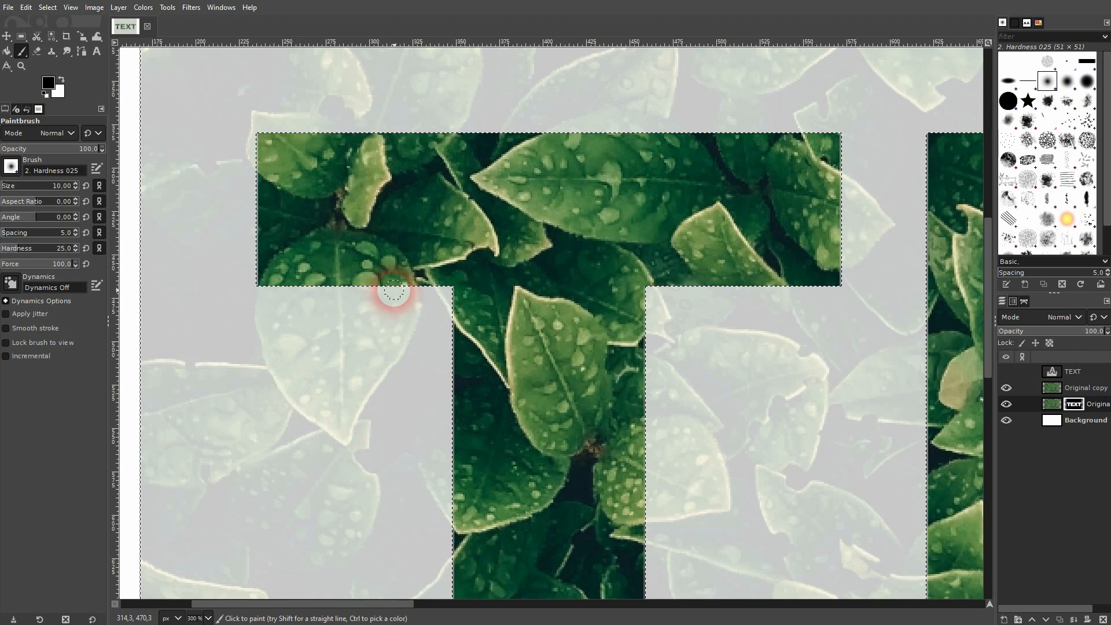
{"action": "mouse_move", "coordinate": [357, 237]}
{"action": "left_mouse_down"}
{"action": "mouse_move", "coordinate": [307, 350]}
{"action": "mouse_move", "coordinate": [353, 322]}
{"action": "mouse_move", "coordinate": [297, 397]}
{"action": "mouse_move", "coordinate": [410, 310]}
{"action": "left_mouse_up"}
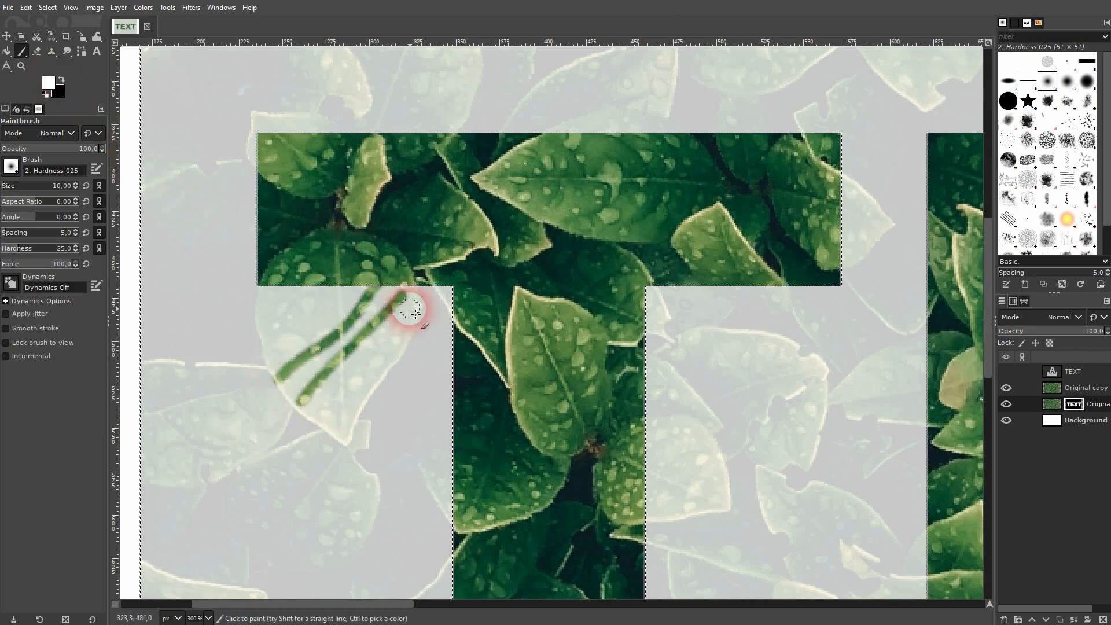
{"action": "key", "text": "ctrl+z"}
{"action": "key", "text": "ctrl+z"}
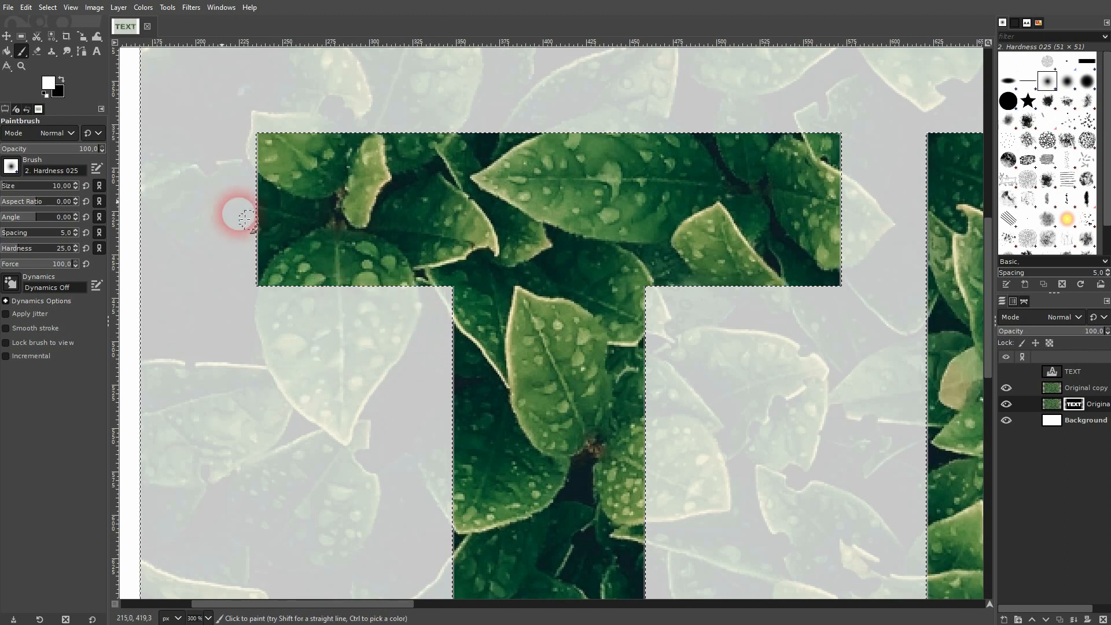
Paint the mask white to reveal the whole leaf hanging below the first T's left arm, using brush sizes 44 and 27.
{"action": "left_click_drag", "start_coordinate": [20, 188], "coordinate": [34, 188]}
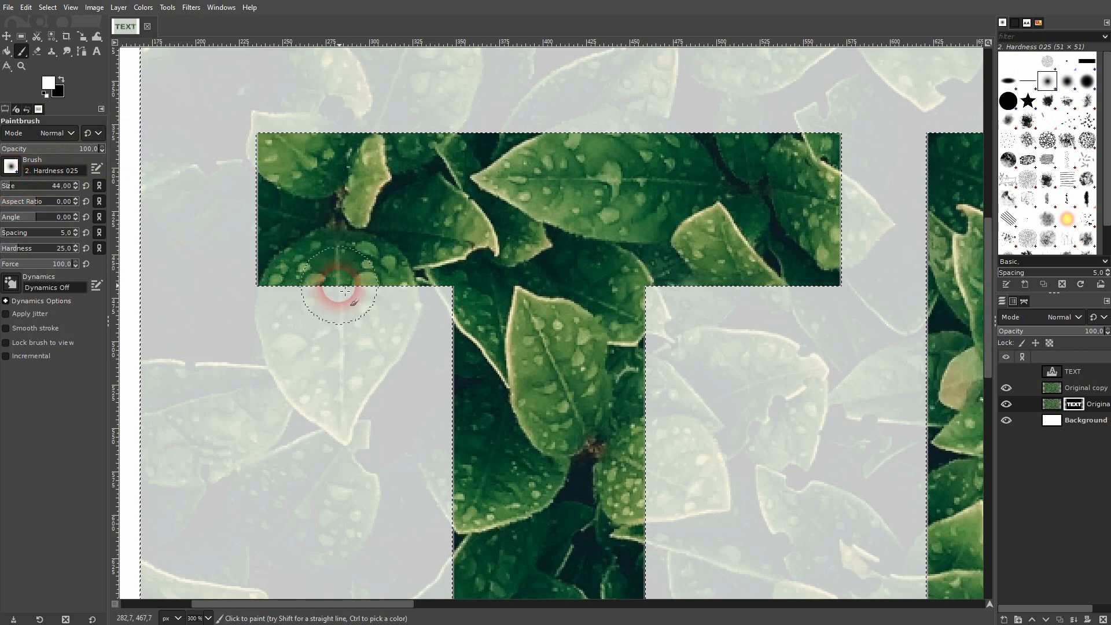
{"action": "left_click_drag", "start_coordinate": [333, 289], "coordinate": [336, 335]}
{"action": "left_click", "coordinate": [11, 189]}
{"action": "mouse_move", "coordinate": [361, 289]}
{"action": "left_mouse_down"}
{"action": "mouse_move", "coordinate": [374, 326]}
{"action": "mouse_move", "coordinate": [387, 289]}
{"action": "mouse_move", "coordinate": [395, 312]}
{"action": "mouse_move", "coordinate": [404, 297]}
{"action": "mouse_move", "coordinate": [403, 313]}
{"action": "mouse_move", "coordinate": [348, 412]}
{"action": "mouse_move", "coordinate": [307, 279]}
{"action": "mouse_move", "coordinate": [281, 299]}
{"action": "mouse_move", "coordinate": [333, 407]}
{"action": "mouse_move", "coordinate": [275, 309]}
{"action": "mouse_move", "coordinate": [296, 352]}
{"action": "mouse_move", "coordinate": [277, 327]}
{"action": "mouse_move", "coordinate": [301, 330]}
{"action": "mouse_move", "coordinate": [299, 343]}
{"action": "mouse_move", "coordinate": [277, 309]}
{"action": "mouse_move", "coordinate": [270, 341]}
{"action": "mouse_move", "coordinate": [310, 421]}
{"action": "mouse_move", "coordinate": [358, 468]}
{"action": "mouse_move", "coordinate": [429, 357]}
{"action": "mouse_move", "coordinate": [448, 297]}
{"action": "left_mouse_up"}
{"action": "scroll", "coordinate": [292, 323], "scroll_direction": "up", "scroll_amount": 1}
{"action": "scroll", "coordinate": [533, 261], "scroll_direction": "down", "scroll_amount": 1}
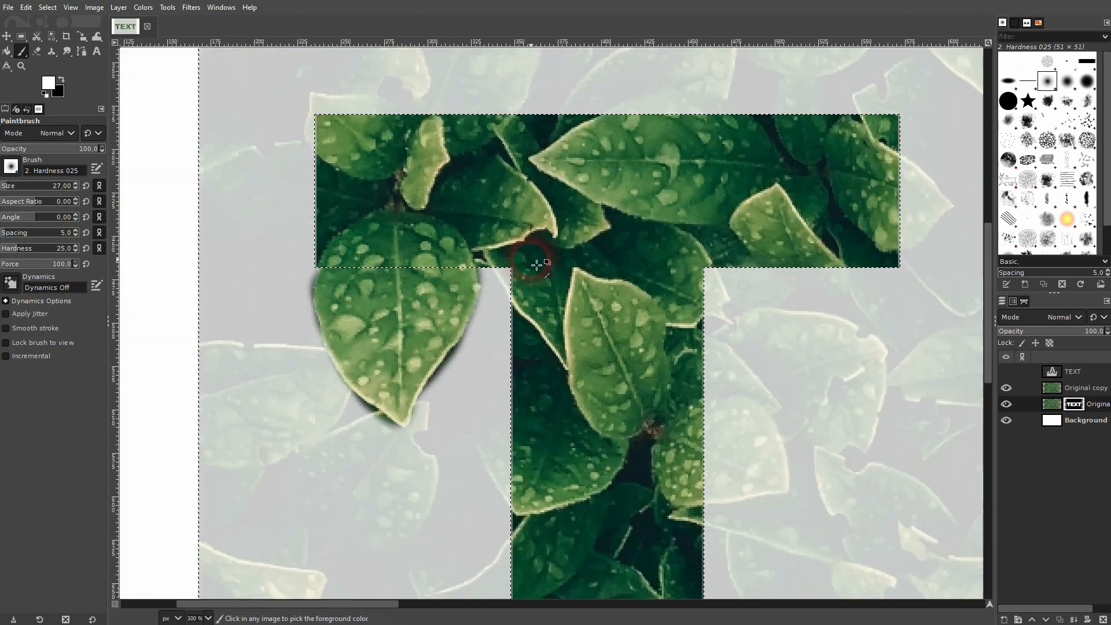
Paint the mask white over the leaf tip that extends past the right end of the first T's crossbar.
{"action": "scroll", "coordinate": [735, 327], "scroll_direction": "down", "scroll_amount": 2}
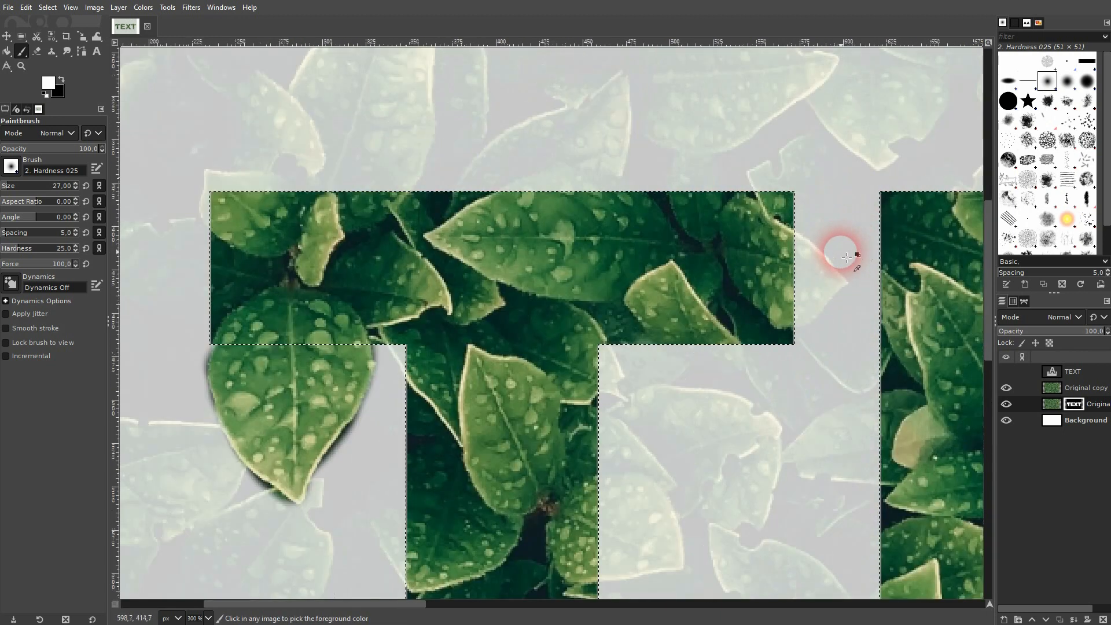
{"action": "scroll", "coordinate": [840, 250], "scroll_direction": "up", "scroll_amount": 2}
{"action": "mouse_move", "coordinate": [790, 243]}
{"action": "left_mouse_down"}
{"action": "mouse_move", "coordinate": [836, 280]}
{"action": "mouse_move", "coordinate": [799, 324]}
{"action": "mouse_move", "coordinate": [801, 274]}
{"action": "left_mouse_up"}
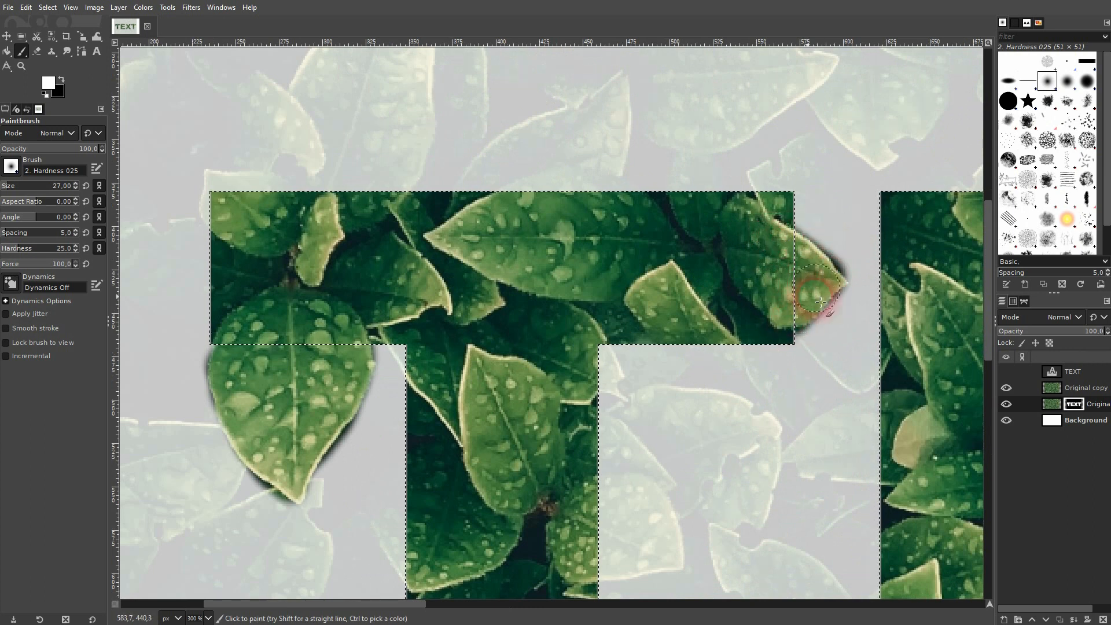
Reveal the leaf tip that hangs below the lower-left corner of the E by painting the mask white.
{"action": "key", "text": "1"}
{"action": "key", "text": "space"}
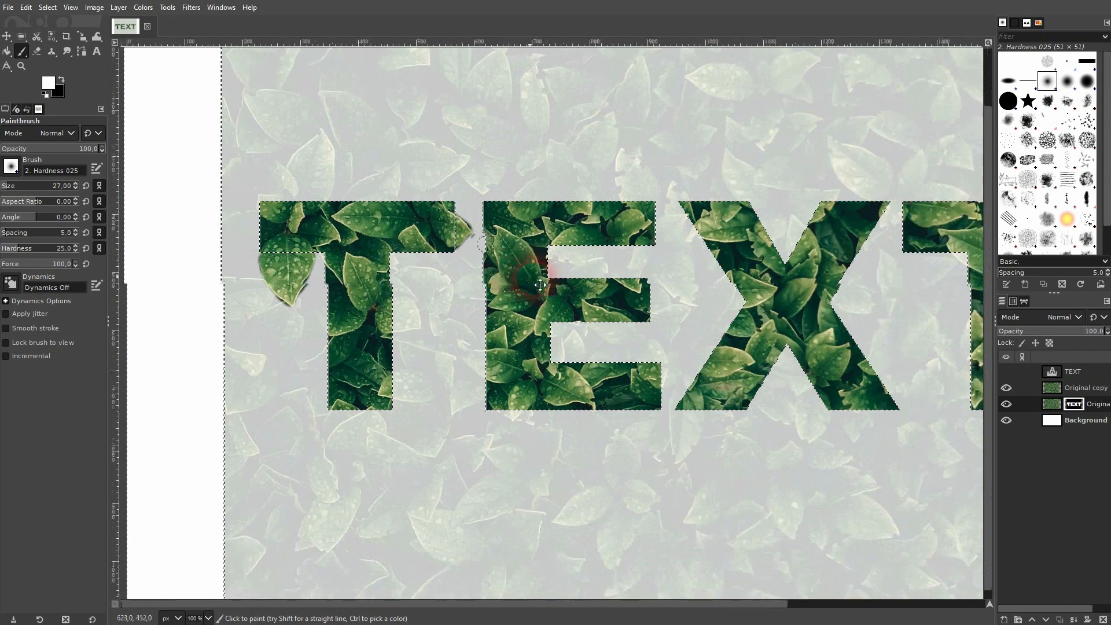
{"action": "scroll", "coordinate": [551, 422], "scroll_direction": "up", "scroll_amount": 1}
{"action": "scroll", "coordinate": [562, 430], "scroll_direction": "up", "scroll_amount": 2}
{"action": "mouse_move", "coordinate": [496, 385]}
{"action": "left_mouse_down"}
{"action": "mouse_move", "coordinate": [441, 372]}
{"action": "mouse_move", "coordinate": [433, 405]}
{"action": "mouse_move", "coordinate": [411, 376]}
{"action": "mouse_move", "coordinate": [427, 404]}
{"action": "left_mouse_up"}
Paint the mask white to reveal the leaf above the E's middle arm and the two leaves above its top edge.
{"action": "scroll", "coordinate": [593, 335], "scroll_direction": "down", "scroll_amount": 2}
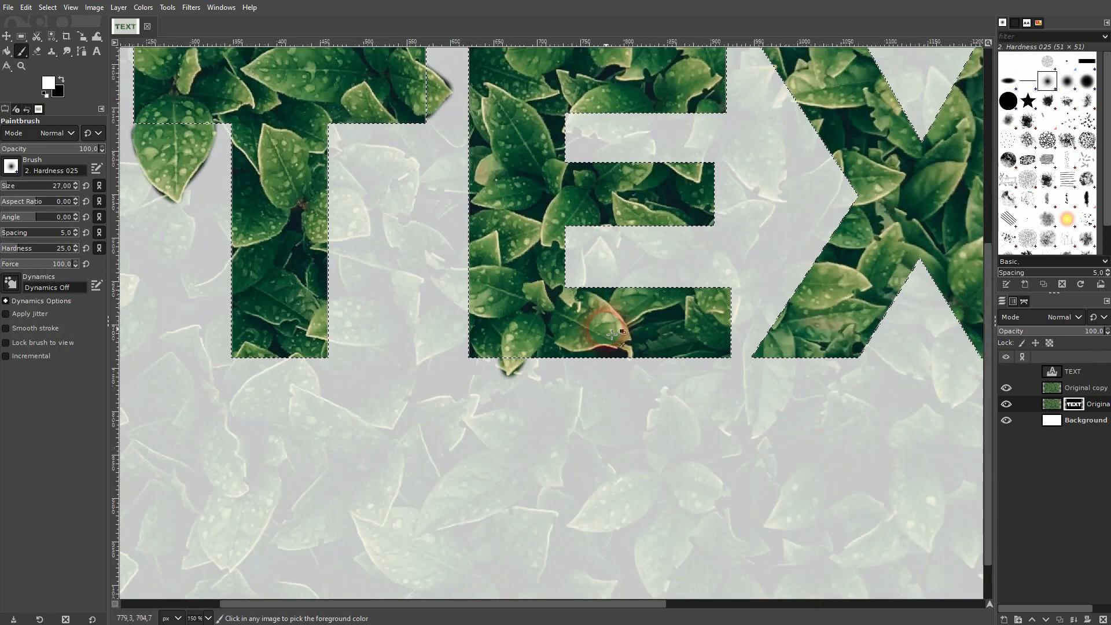
{"action": "scroll", "coordinate": [711, 153], "scroll_direction": "up", "scroll_amount": 2}
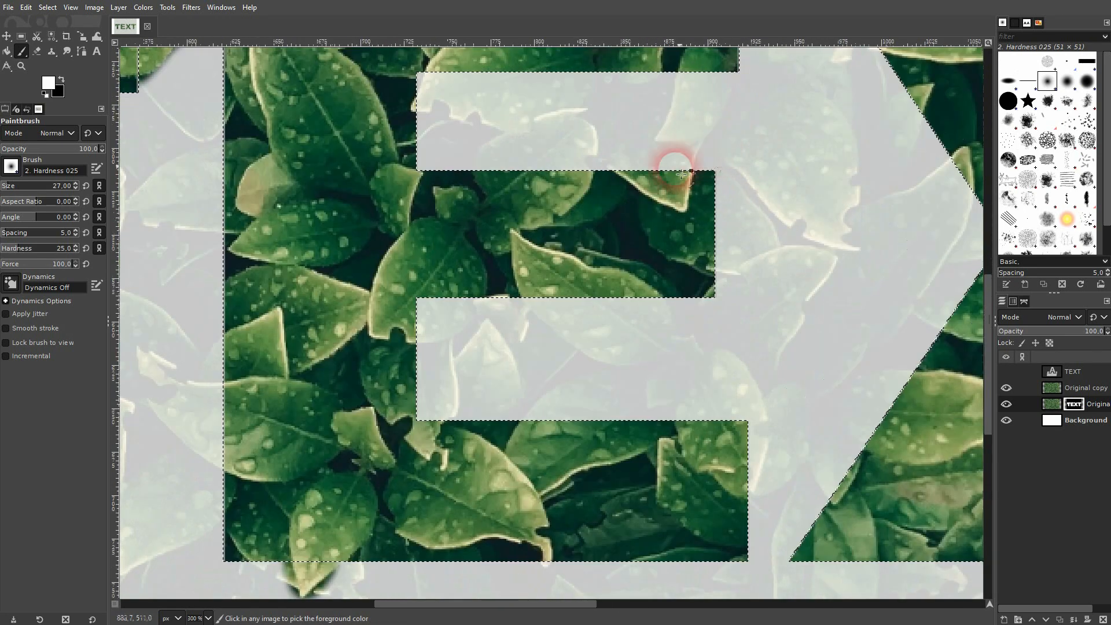
{"action": "mouse_move", "coordinate": [559, 129]}
{"action": "left_mouse_down"}
{"action": "mouse_move", "coordinate": [506, 153]}
{"action": "mouse_move", "coordinate": [486, 186]}
{"action": "mouse_move", "coordinate": [571, 133]}
{"action": "mouse_move", "coordinate": [591, 147]}
{"action": "mouse_move", "coordinate": [570, 145]}
{"action": "mouse_move", "coordinate": [588, 182]}
{"action": "mouse_move", "coordinate": [545, 169]}
{"action": "mouse_move", "coordinate": [527, 183]}
{"action": "mouse_move", "coordinate": [595, 141]}
{"action": "mouse_move", "coordinate": [576, 125]}
{"action": "mouse_move", "coordinate": [530, 155]}
{"action": "mouse_move", "coordinate": [604, 173]}
{"action": "left_mouse_up"}
{"action": "scroll", "coordinate": [605, 173], "scroll_direction": "down", "scroll_amount": 1}
{"action": "scroll", "coordinate": [603, 175], "scroll_direction": "down", "scroll_amount": 3}
{"action": "scroll", "coordinate": [552, 107], "scroll_direction": "up", "scroll_amount": 4}
{"action": "mouse_move", "coordinate": [670, 186]}
{"action": "left_mouse_down"}
{"action": "mouse_move", "coordinate": [642, 160]}
{"action": "mouse_move", "coordinate": [659, 144]}
{"action": "mouse_move", "coordinate": [693, 187]}
{"action": "mouse_move", "coordinate": [692, 157]}
{"action": "mouse_move", "coordinate": [677, 140]}
{"action": "mouse_move", "coordinate": [681, 198]}
{"action": "left_mouse_up"}
{"action": "mouse_move", "coordinate": [637, 157]}
{"action": "left_mouse_down"}
{"action": "mouse_move", "coordinate": [581, 174]}
{"action": "mouse_move", "coordinate": [540, 213]}
{"action": "mouse_move", "coordinate": [513, 217]}
{"action": "mouse_move", "coordinate": [594, 162]}
{"action": "mouse_move", "coordinate": [599, 128]}
{"action": "mouse_move", "coordinate": [577, 113]}
{"action": "mouse_move", "coordinate": [530, 126]}
{"action": "mouse_move", "coordinate": [478, 181]}
{"action": "mouse_move", "coordinate": [576, 140]}
{"action": "left_mouse_up"}
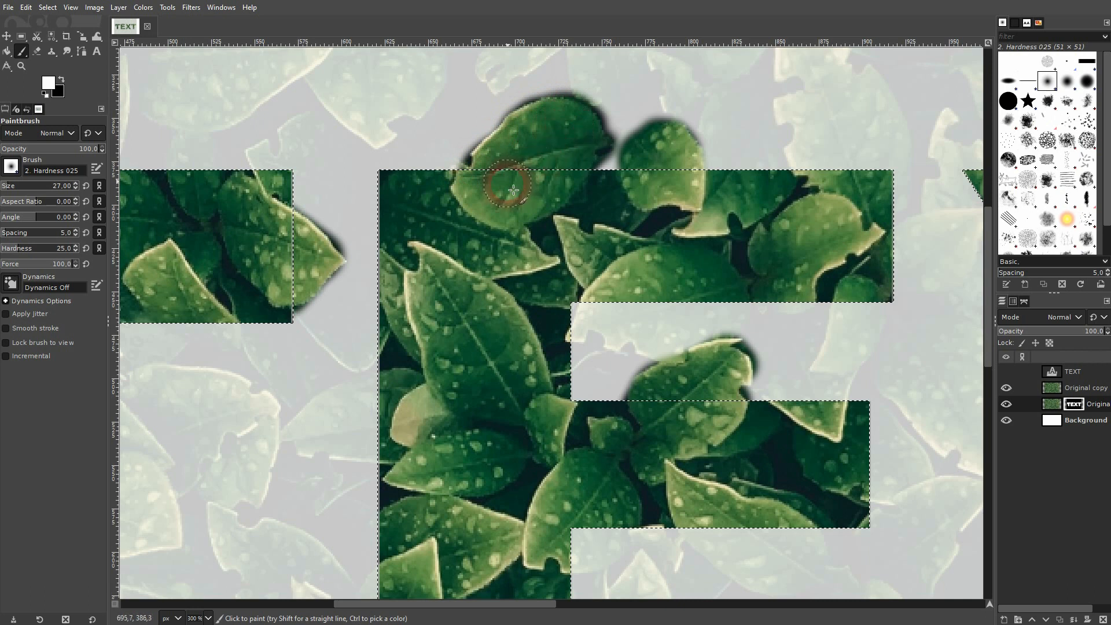
Paint the mask white to reveal the leaf extending from the right side of the X's centre.
{"action": "scroll", "coordinate": [774, 272], "scroll_direction": "down", "scroll_amount": 5}
{"action": "scroll", "coordinate": [781, 306], "scroll_direction": "up", "scroll_amount": 4}
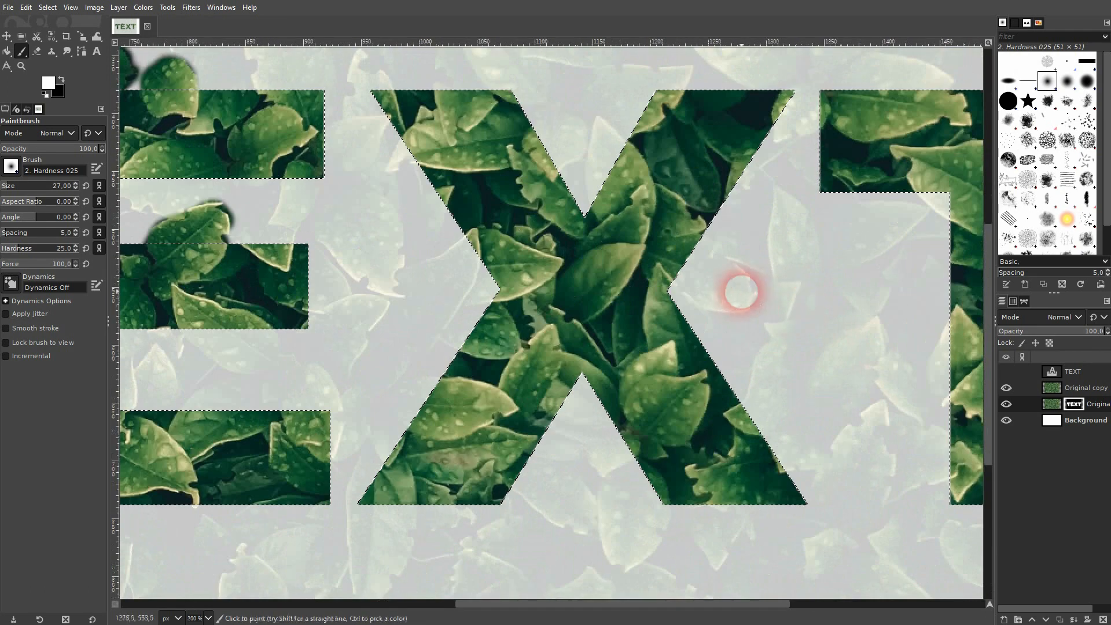
{"action": "mouse_move", "coordinate": [690, 242]}
{"action": "left_mouse_down"}
{"action": "mouse_move", "coordinate": [753, 305]}
{"action": "mouse_move", "coordinate": [714, 311]}
{"action": "mouse_move", "coordinate": [674, 282]}
{"action": "mouse_move", "coordinate": [726, 296]}
{"action": "left_mouse_up"}
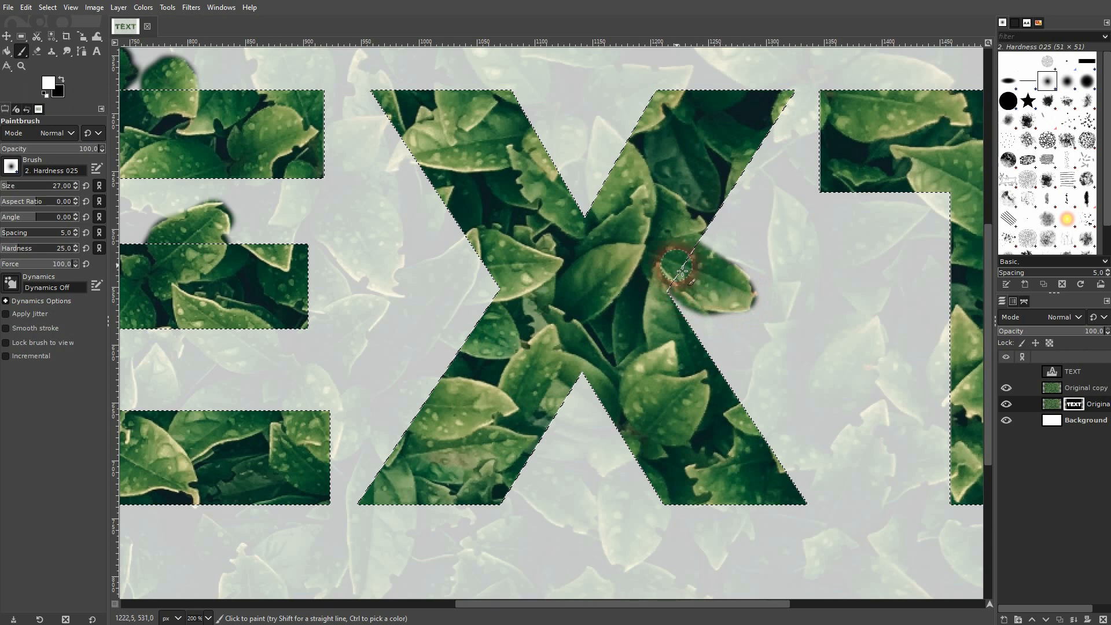
{"action": "scroll", "coordinate": [735, 353], "scroll_direction": "down", "scroll_amount": 2}
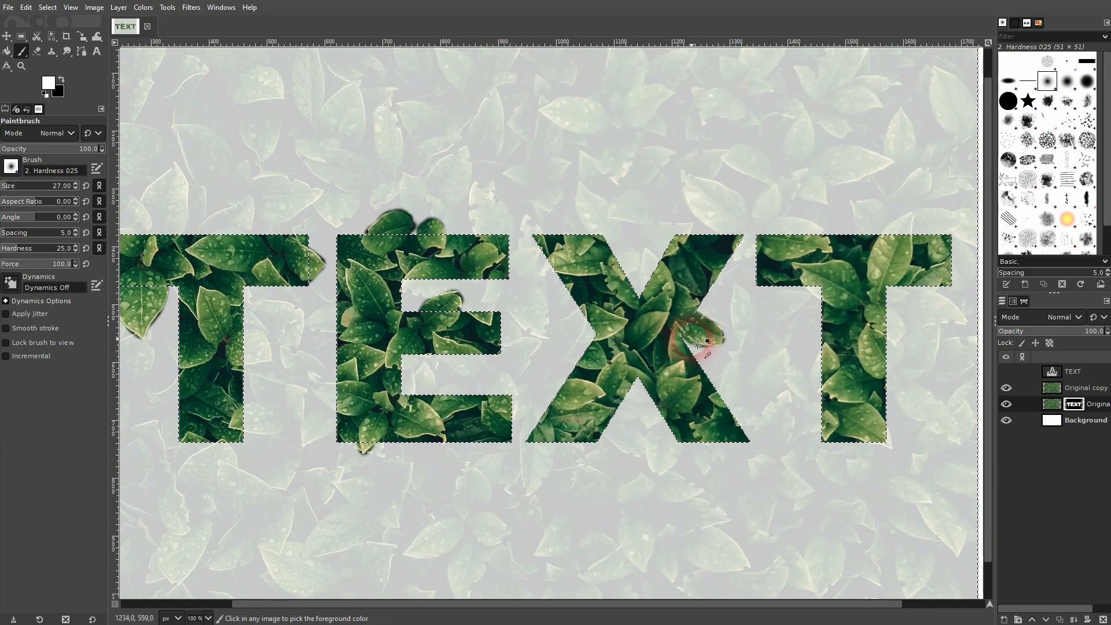
Reveal the two leaves that extend into the gap between the X's lower legs by painting the mask white.
{"action": "scroll", "coordinate": [650, 453], "scroll_direction": "up", "scroll_amount": 3}
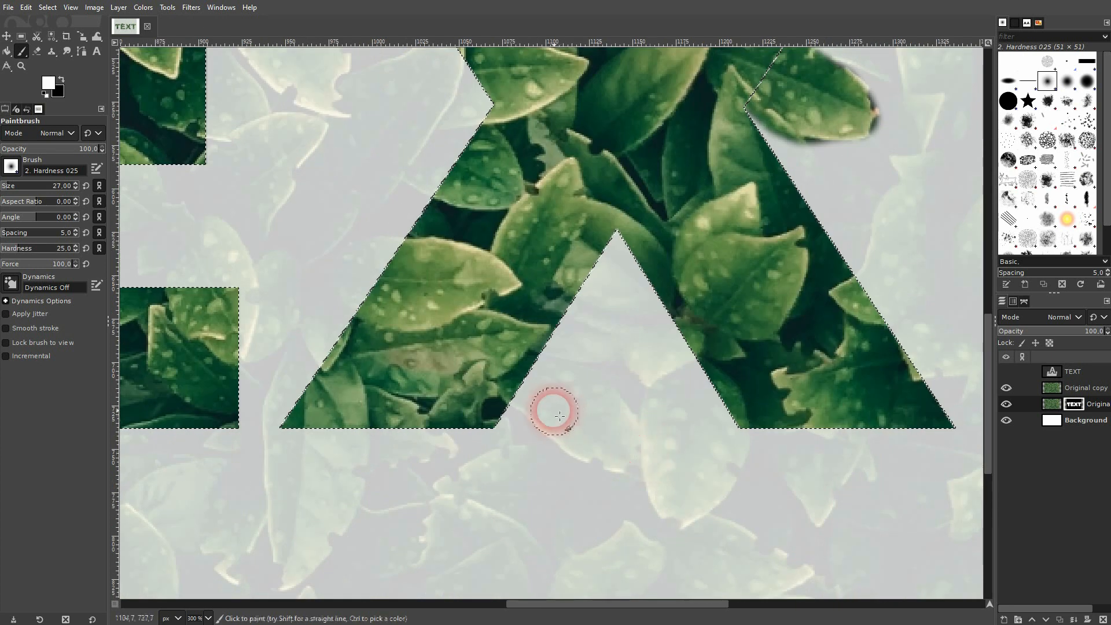
{"action": "mouse_move", "coordinate": [508, 394]}
{"action": "left_mouse_down"}
{"action": "mouse_move", "coordinate": [583, 444]}
{"action": "mouse_move", "coordinate": [634, 458]}
{"action": "mouse_move", "coordinate": [615, 413]}
{"action": "mouse_move", "coordinate": [549, 366]}
{"action": "mouse_move", "coordinate": [535, 362]}
{"action": "mouse_move", "coordinate": [610, 432]}
{"action": "left_mouse_up"}
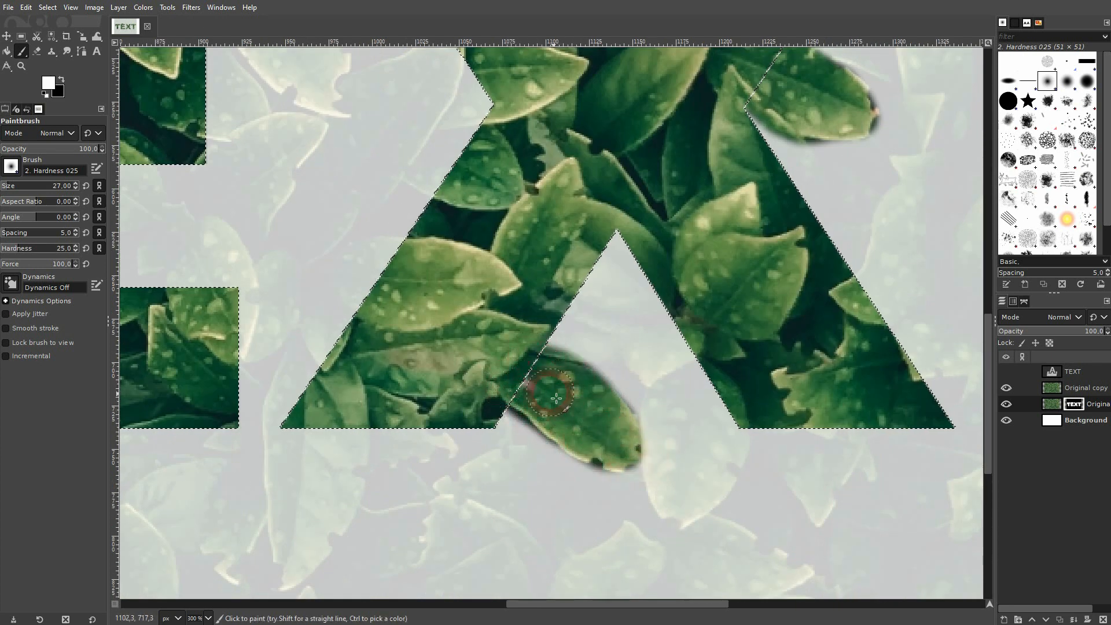
{"action": "mouse_move", "coordinate": [717, 325]}
{"action": "left_mouse_down"}
{"action": "mouse_move", "coordinate": [658, 365]}
{"action": "mouse_move", "coordinate": [639, 357]}
{"action": "mouse_move", "coordinate": [706, 309]}
{"action": "left_mouse_up"}
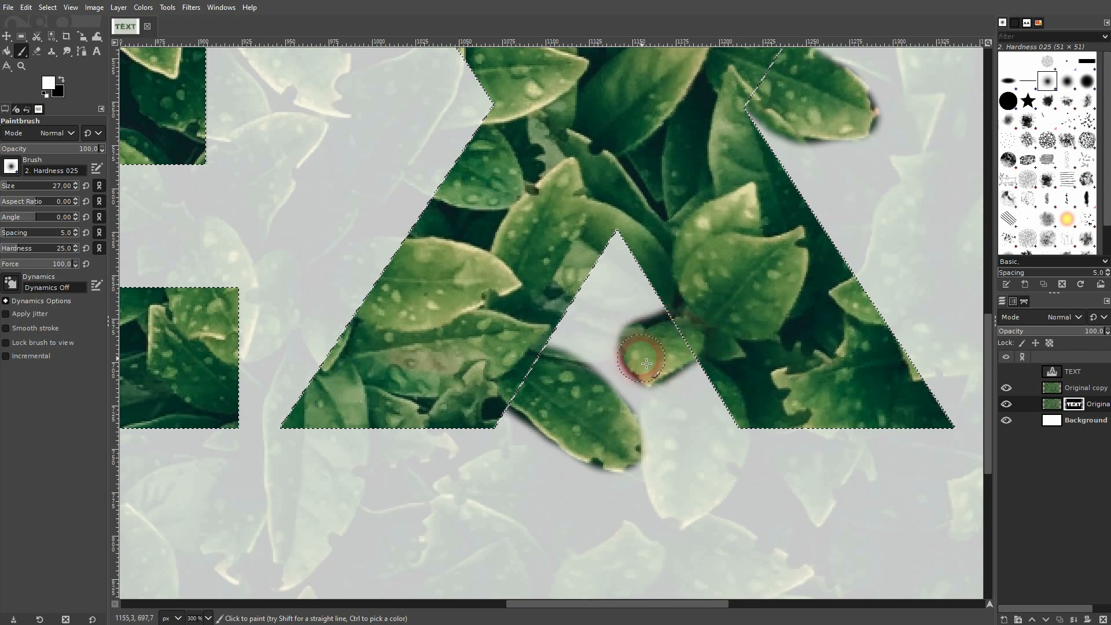
Paint the mask white to reveal the leaf tip at the last T's lower-right corner and the leaf beside its upper stem.
{"action": "scroll", "coordinate": [645, 362], "scroll_direction": "down", "scroll_amount": 4, "text": "ctrl"}
{"action": "scroll", "coordinate": [845, 371], "scroll_direction": "up", "scroll_amount": 4, "text": "ctrl"}
{"action": "mouse_move", "coordinate": [824, 399]}
{"action": "left_mouse_down"}
{"action": "mouse_move", "coordinate": [778, 403]}
{"action": "mouse_move", "coordinate": [805, 415]}
{"action": "mouse_move", "coordinate": [788, 374]}
{"action": "left_mouse_up"}
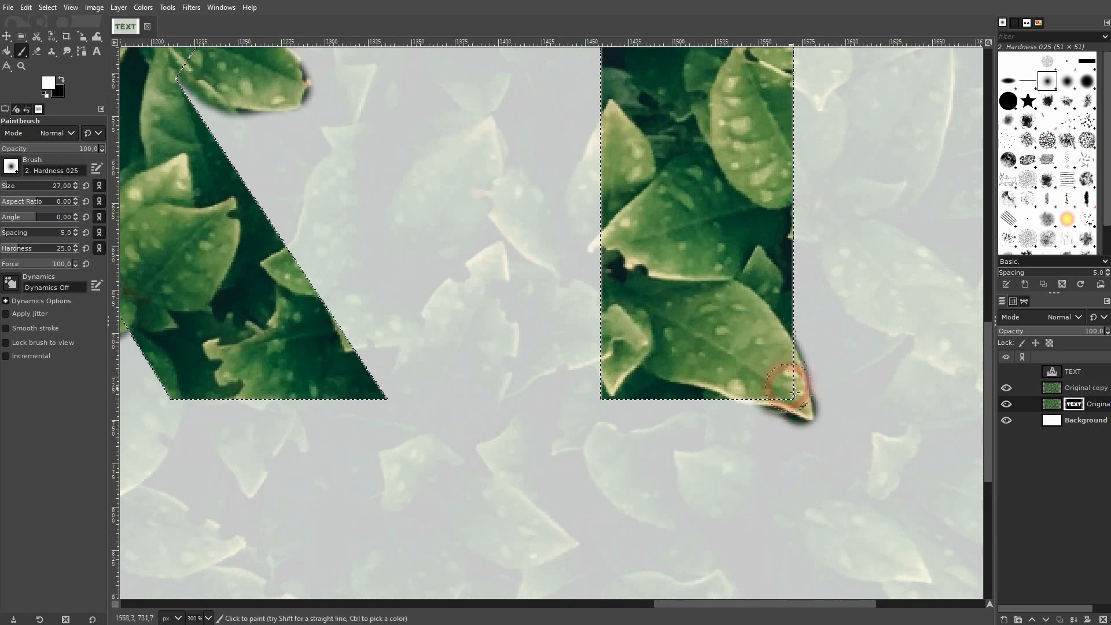
{"action": "scroll", "coordinate": [788, 375], "scroll_direction": "down", "scroll_amount": 2, "text": "ctrl"}
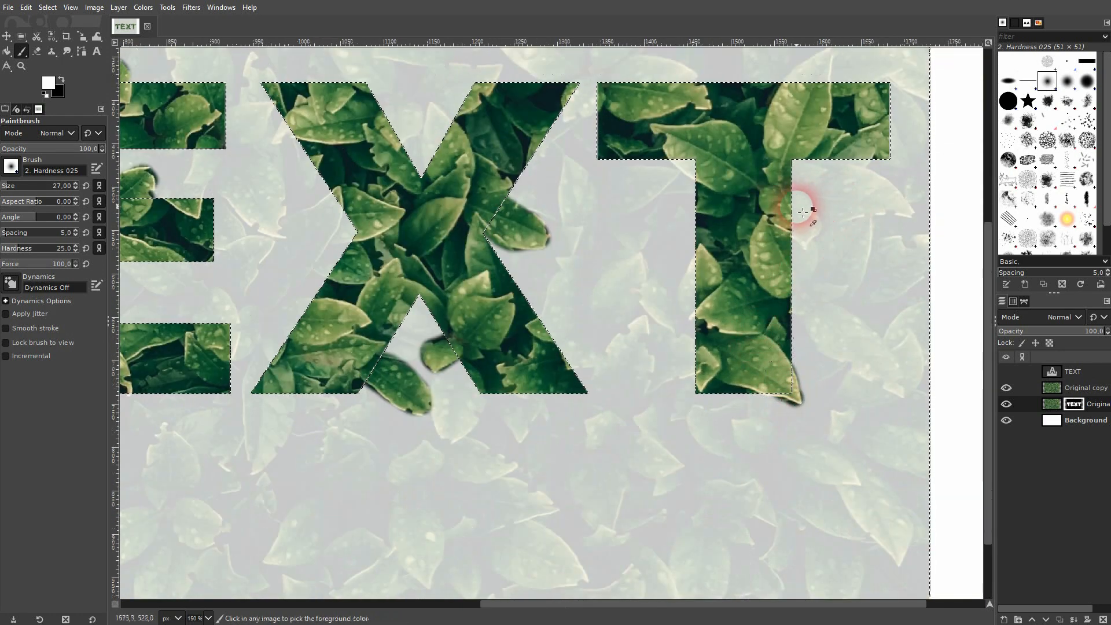
{"action": "scroll", "coordinate": [811, 215], "scroll_direction": "up", "scroll_amount": 3, "text": "ctrl"}
{"action": "mouse_move", "coordinate": [789, 174]}
{"action": "left_mouse_down"}
{"action": "mouse_move", "coordinate": [850, 243]}
{"action": "mouse_move", "coordinate": [831, 321]}
{"action": "mouse_move", "coordinate": [852, 276]}
{"action": "mouse_move", "coordinate": [804, 217]}
{"action": "mouse_move", "coordinate": [819, 303]}
{"action": "mouse_move", "coordinate": [769, 248]}
{"action": "left_mouse_up"}
Reveal the leaf rising above the last T's crossbar, and check the effect with the Original copy layer temporarily hidden.
{"action": "scroll", "coordinate": [769, 248], "scroll_direction": "down", "scroll_amount": 5, "text": "ctrl"}
{"action": "scroll", "coordinate": [806, 198], "scroll_direction": "up", "scroll_amount": 4, "text": "ctrl"}
{"action": "mouse_move", "coordinate": [757, 164]}
{"action": "left_mouse_down"}
{"action": "mouse_move", "coordinate": [733, 180]}
{"action": "mouse_move", "coordinate": [686, 227]}
{"action": "mouse_move", "coordinate": [735, 191]}
{"action": "mouse_move", "coordinate": [754, 222]}
{"action": "mouse_move", "coordinate": [763, 154]}
{"action": "left_mouse_up"}
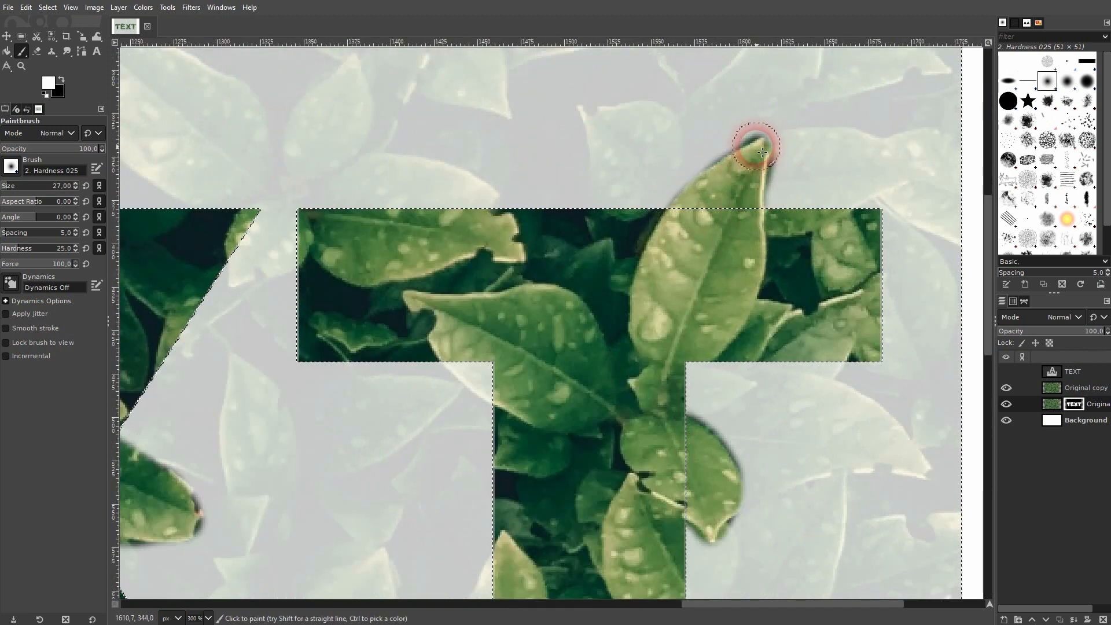
{"action": "scroll", "coordinate": [747, 298], "scroll_direction": "down", "scroll_amount": 3, "text": "ctrl"}
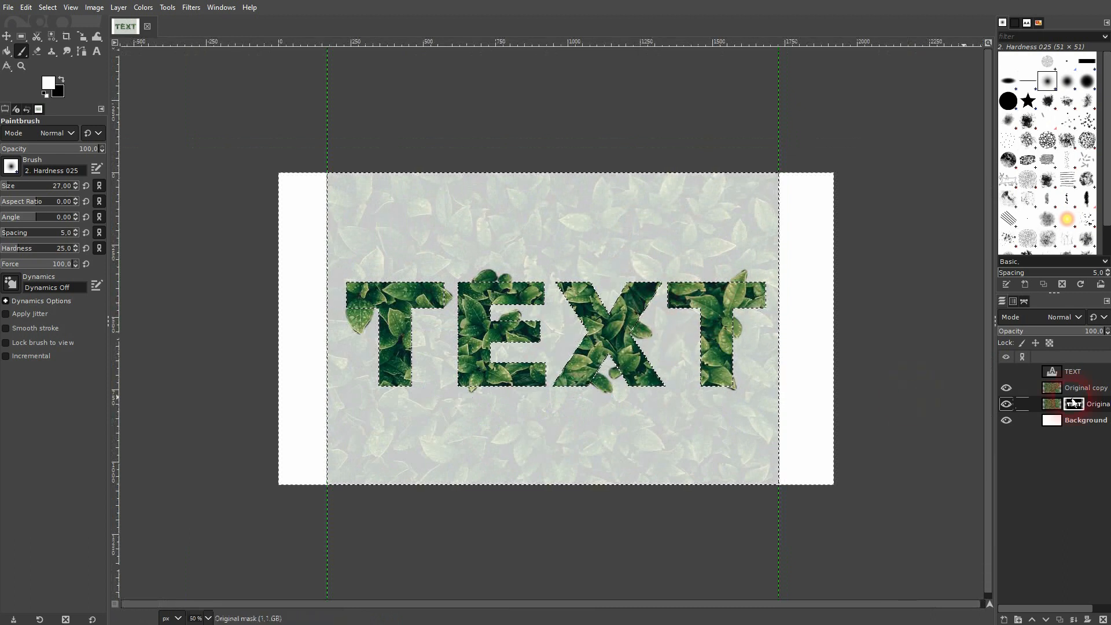
{"action": "left_click", "coordinate": [1007, 388]}
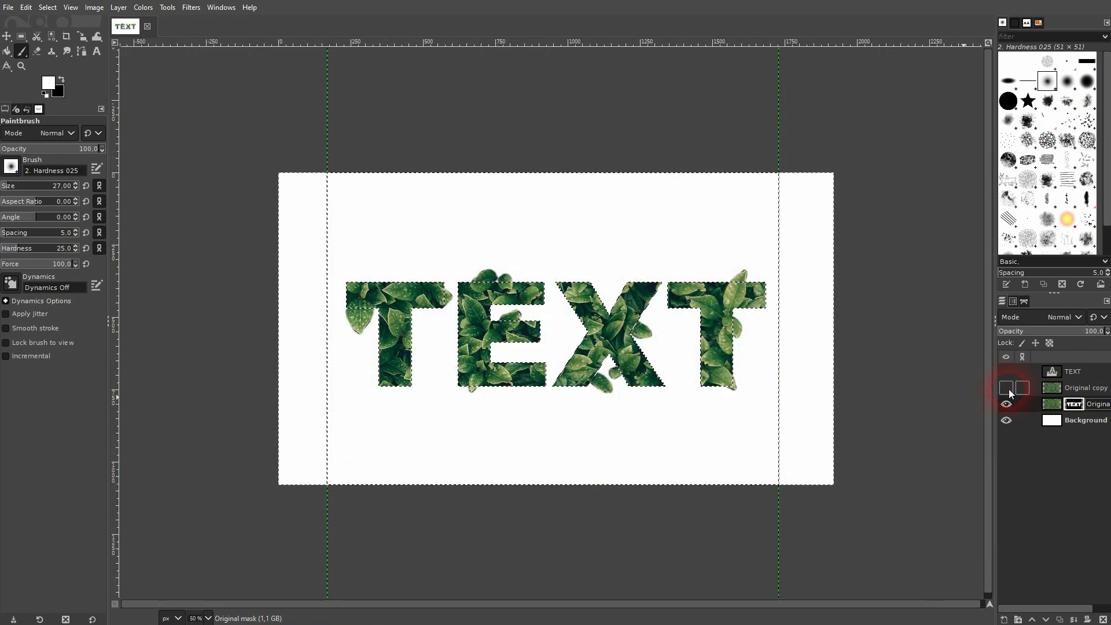
{"action": "left_click", "coordinate": [1006, 388]}
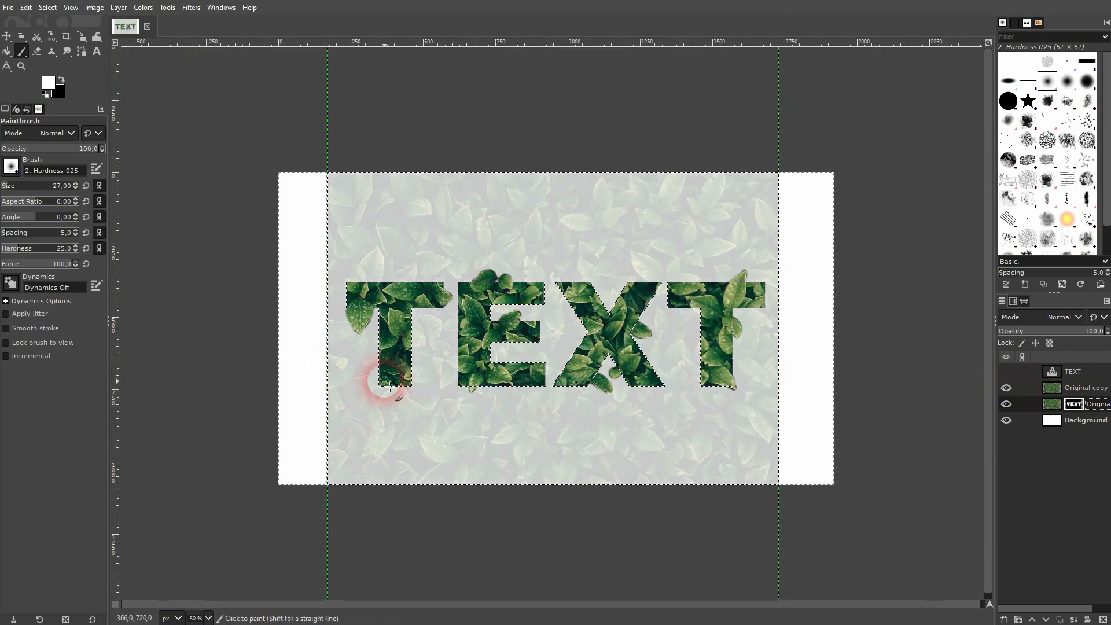
Paint the mask white to reveal the leaf at the first T's foot and the curled leaf left of its stem.
{"action": "scroll", "coordinate": [417, 393], "scroll_direction": "up", "scroll_amount": 5}
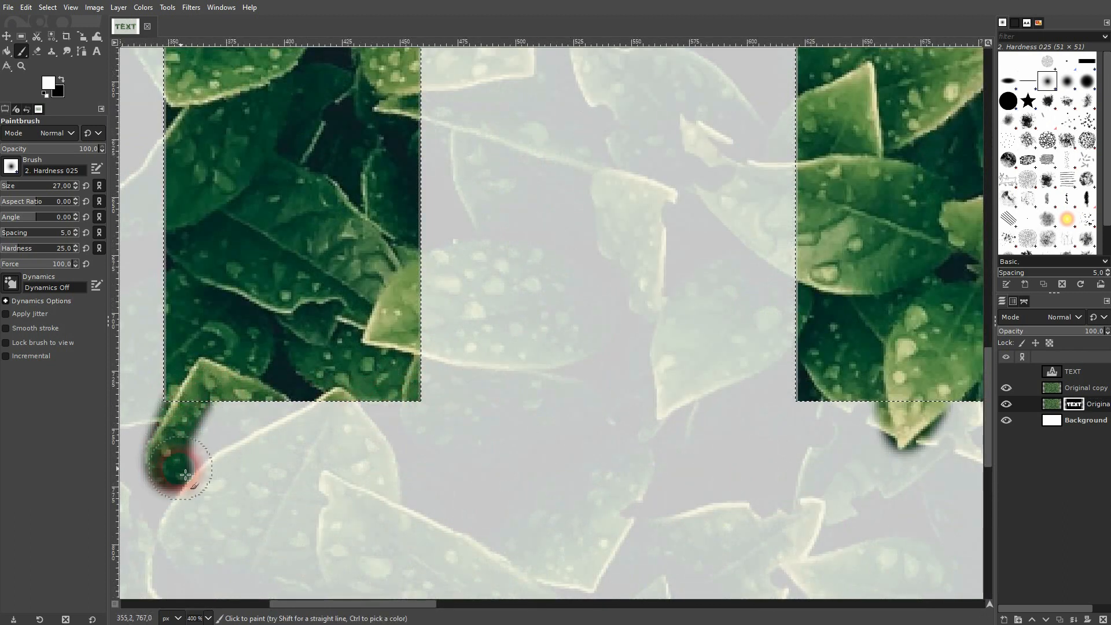
{"action": "left_click_drag", "start_coordinate": [180, 478], "coordinate": [263, 435]}
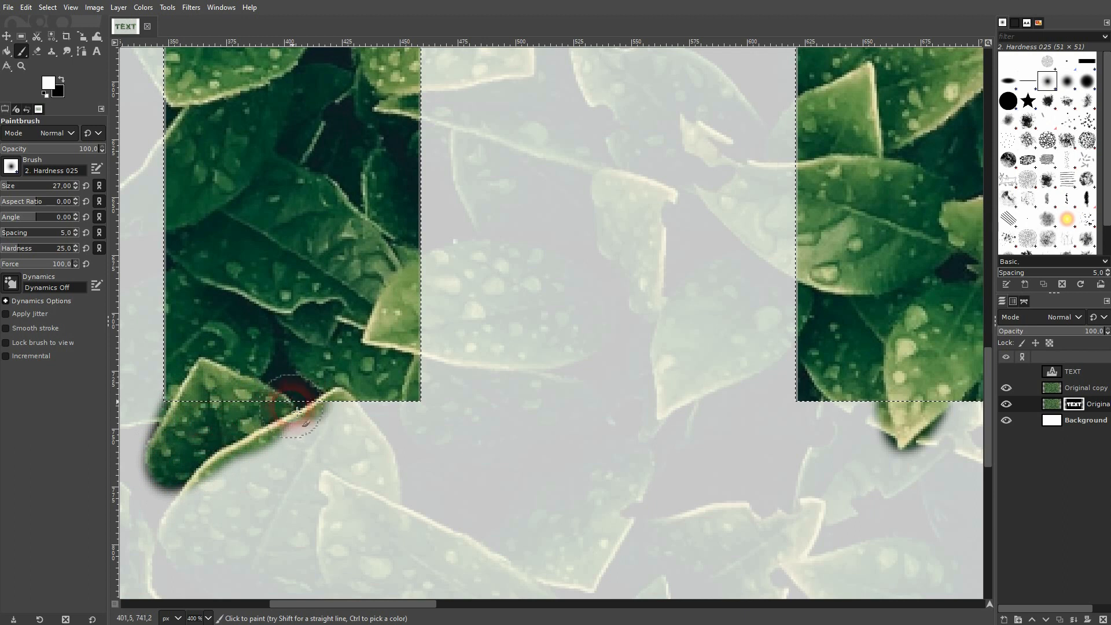
{"action": "scroll", "coordinate": [310, 408], "scroll_direction": "down", "scroll_amount": 5}
{"action": "scroll", "coordinate": [270, 415], "scroll_direction": "up", "scroll_amount": 3}
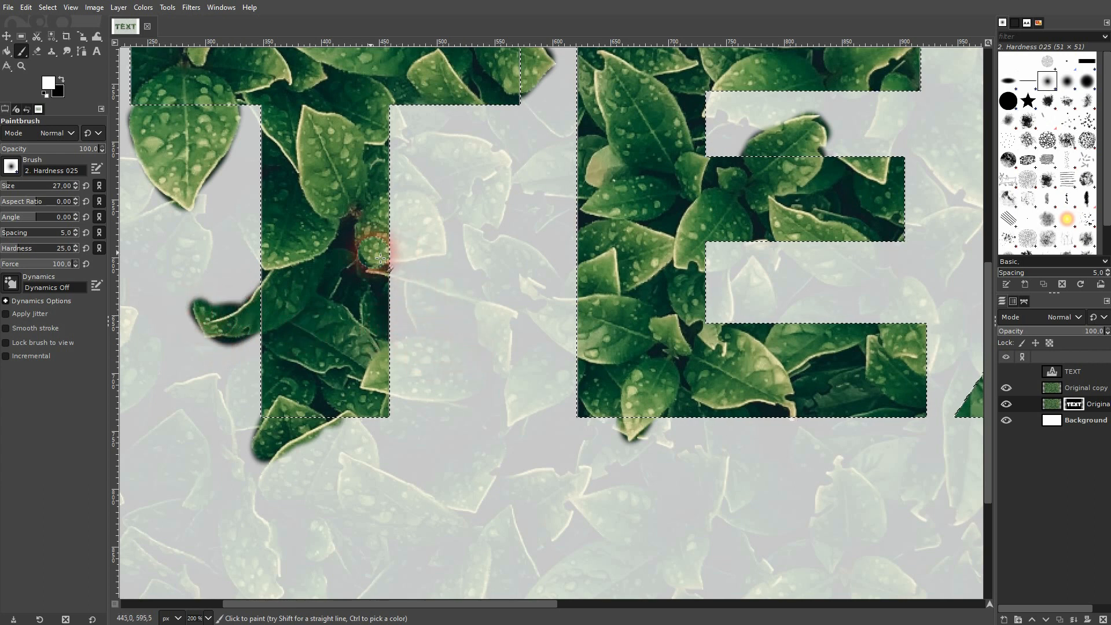
Reveal the round leaf right of the first T's stem, and preview the effect with the Original copy layer temporarily hidden.
{"action": "left_click_drag", "start_coordinate": [441, 237], "coordinate": [408, 201]}
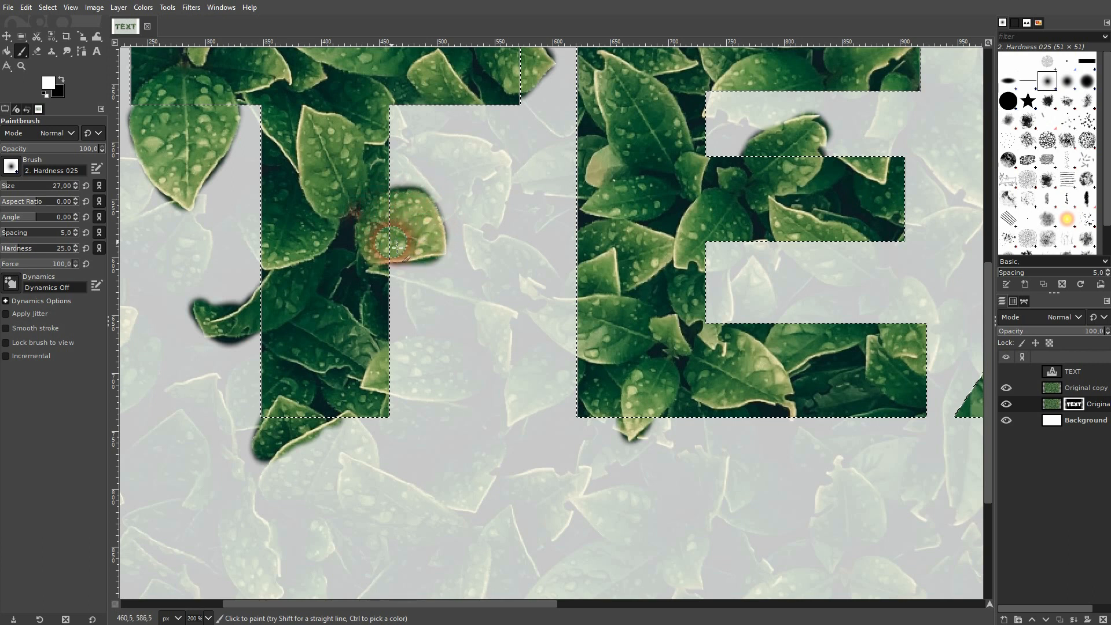
{"action": "scroll", "coordinate": [354, 289], "scroll_direction": "down", "scroll_amount": 3, "text": "ctrl"}
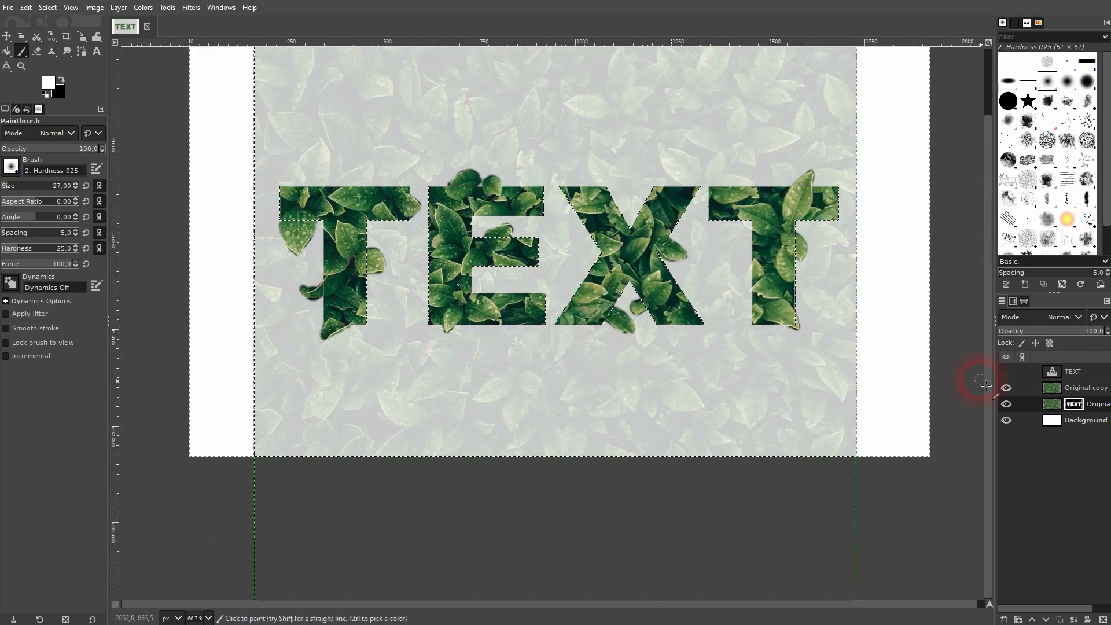
{"action": "left_click", "coordinate": [1007, 389]}
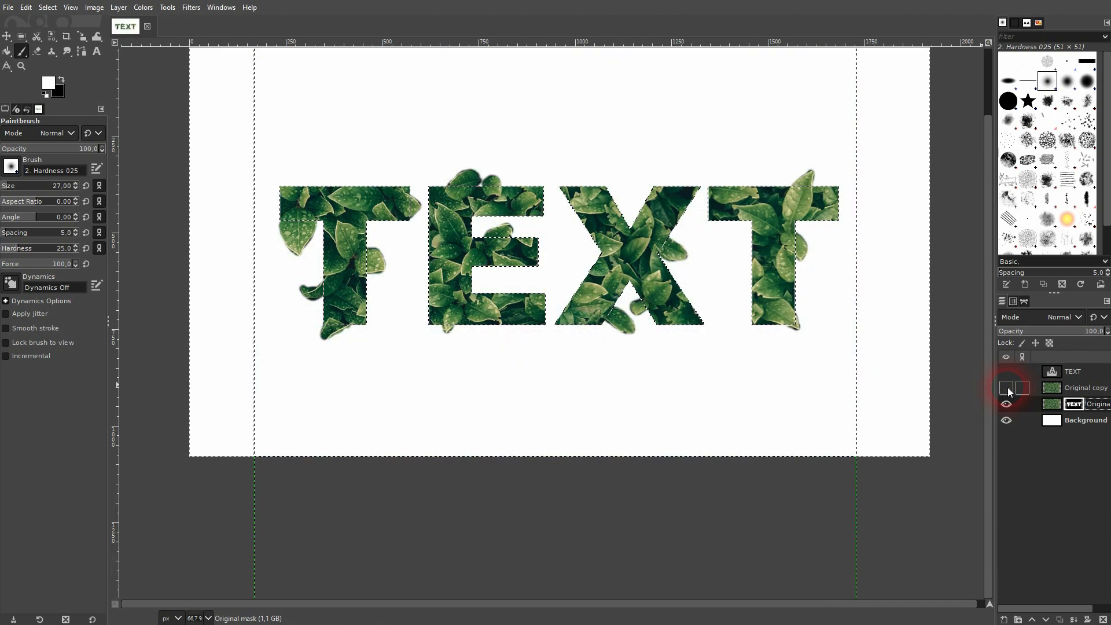
{"action": "left_click", "coordinate": [1007, 388]}
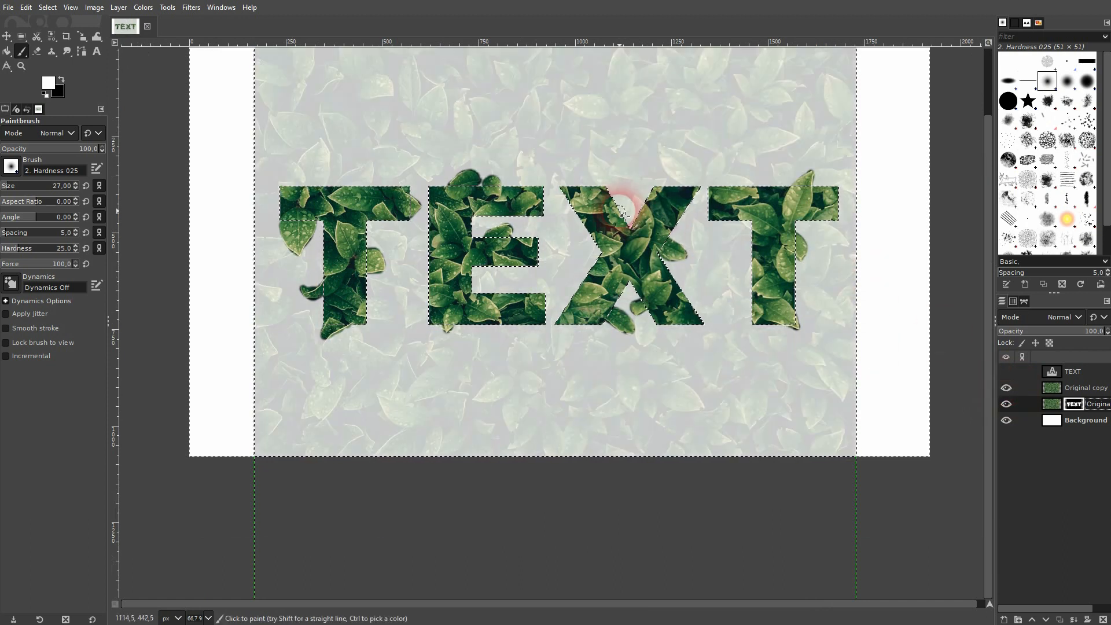
Paint the mask white to reveal the leaf tip at the X's upper-left arm and the leaf in its upper notch.
{"action": "scroll", "coordinate": [580, 198], "scroll_direction": "up", "scroll_amount": 7}
{"action": "mouse_move", "coordinate": [577, 223]}
{"action": "left_mouse_down"}
{"action": "mouse_move", "coordinate": [543, 255]}
{"action": "mouse_move", "coordinate": [514, 315]}
{"action": "mouse_move", "coordinate": [590, 258]}
{"action": "left_mouse_up"}
{"action": "scroll", "coordinate": [646, 280], "scroll_direction": "down", "scroll_amount": 4}
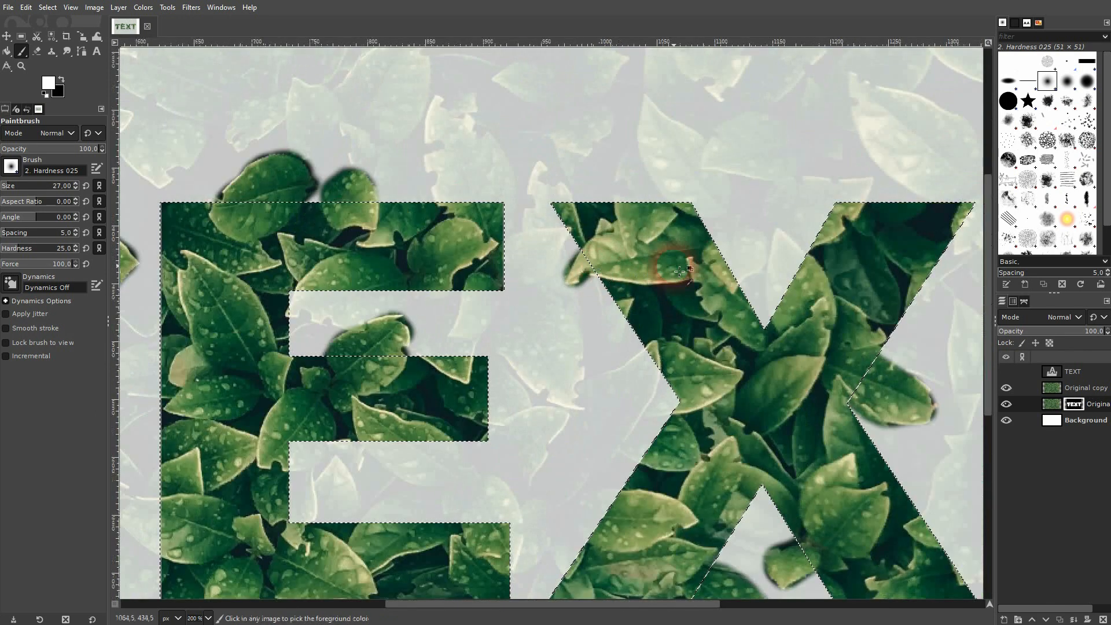
{"action": "scroll", "coordinate": [758, 269], "scroll_direction": "down", "scroll_amount": 1}
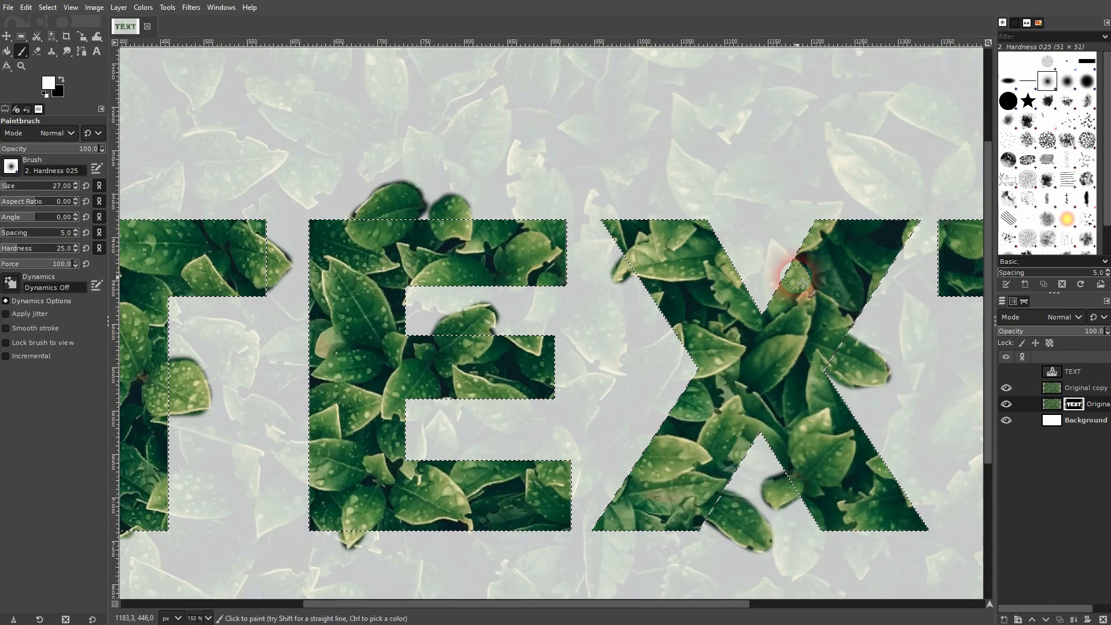
{"action": "scroll", "coordinate": [789, 272], "scroll_direction": "up", "scroll_amount": 3}
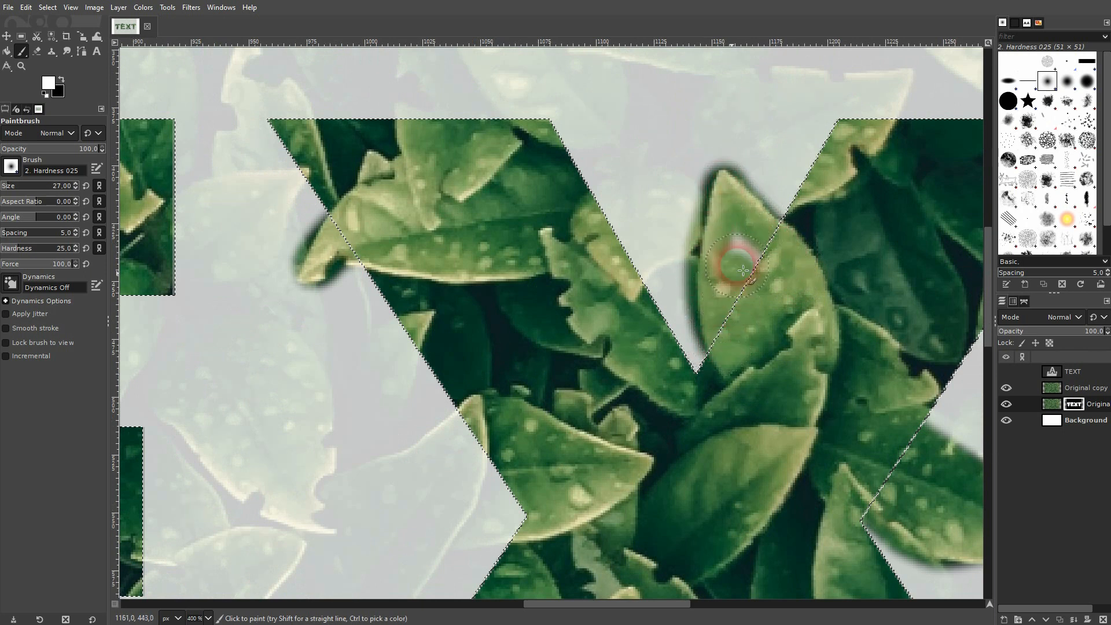
{"action": "scroll", "coordinate": [669, 289], "scroll_direction": "down", "scroll_amount": 4}
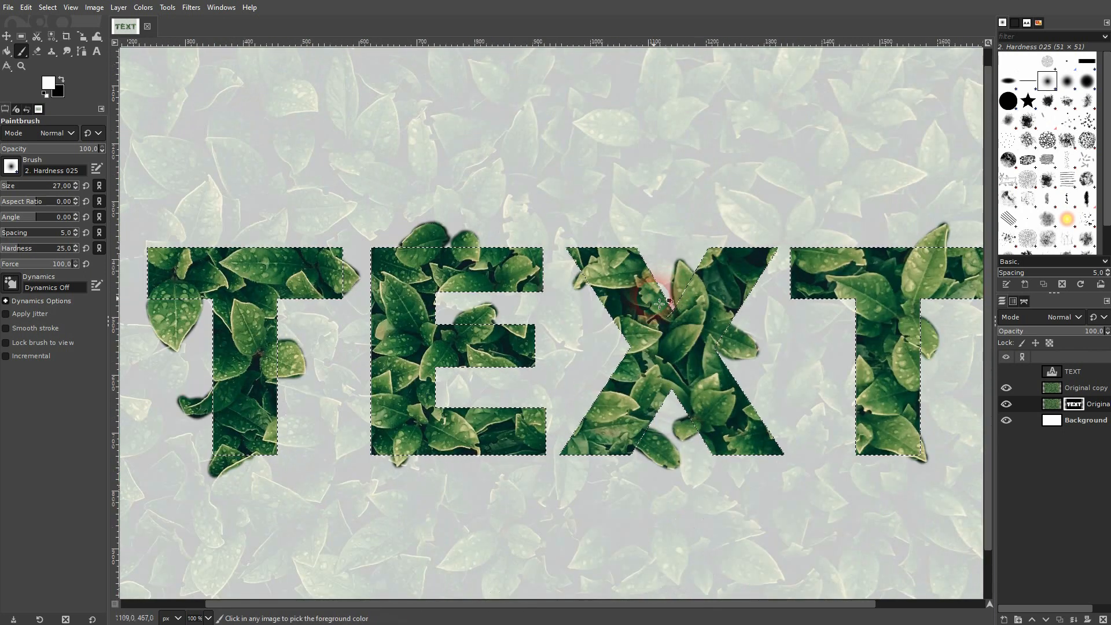
{"action": "scroll", "coordinate": [660, 303], "scroll_direction": "down", "scroll_amount": 1}
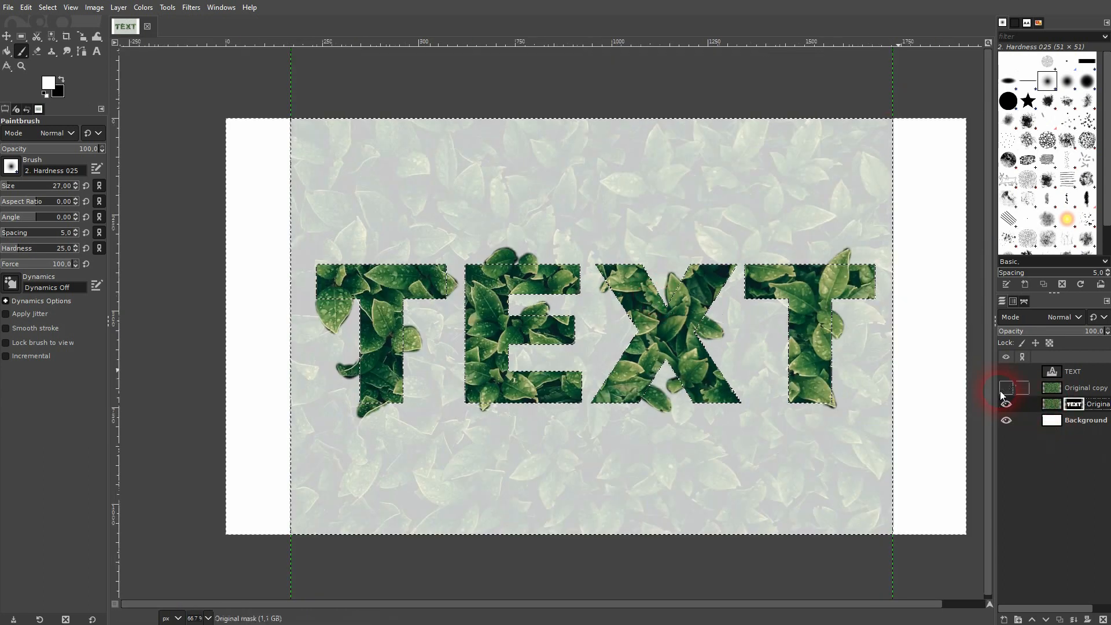
Delete the Original copy layer, and trim the lower-right edge of the first T's hanging leaf on the mask with a size 10 black brush.
{"action": "left_click", "coordinate": [1084, 387]}
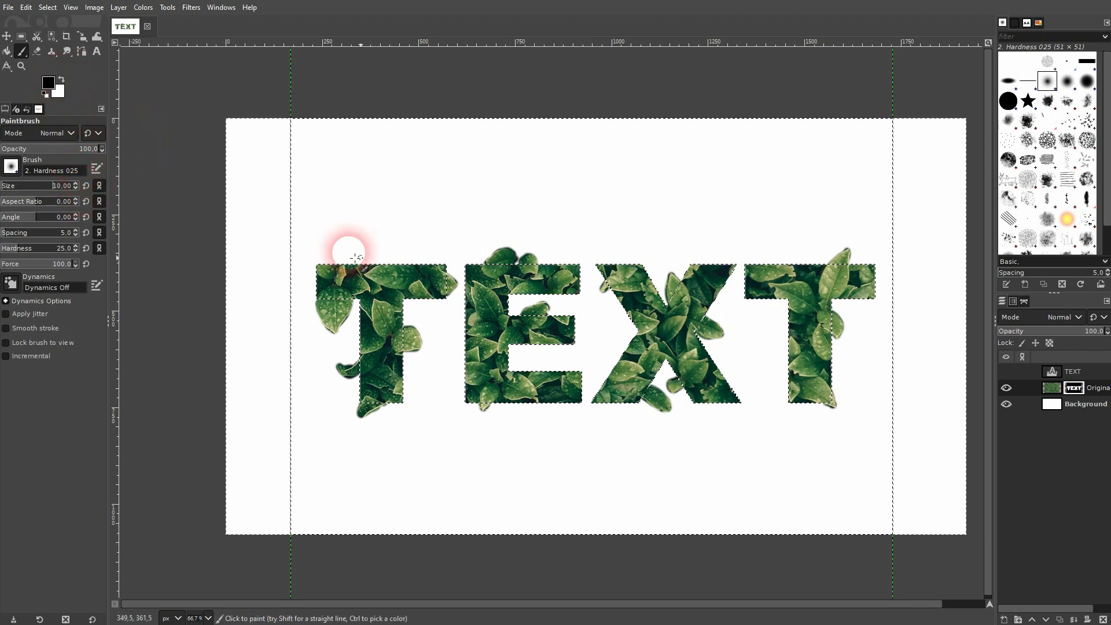
{"action": "scroll", "coordinate": [317, 327], "scroll_direction": "up", "scroll_amount": 9}
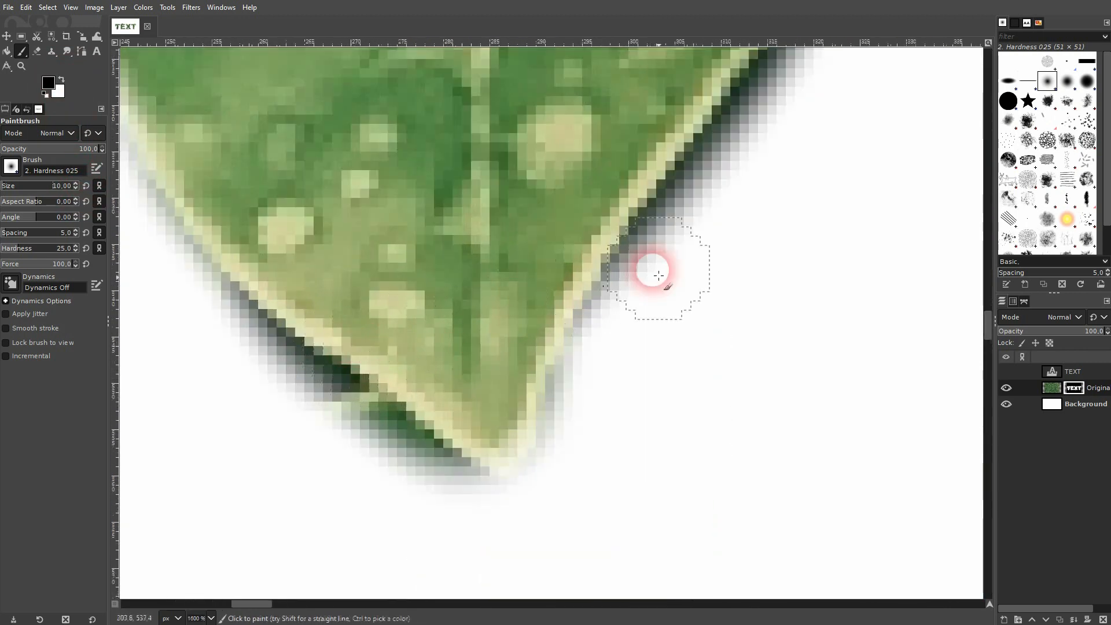
{"action": "scroll", "coordinate": [822, 151], "scroll_direction": "down", "scroll_amount": 2}
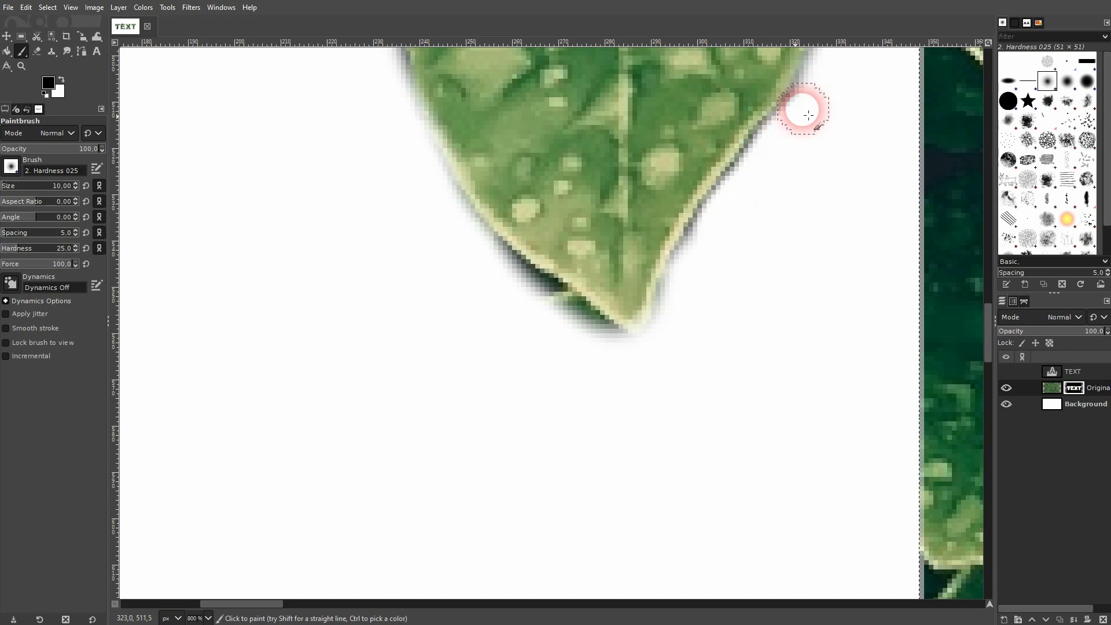
{"action": "scroll", "coordinate": [808, 115], "scroll_direction": "up", "scroll_amount": 3}
{"action": "scroll", "coordinate": [808, 115], "scroll_direction": "right", "scroll_amount": 2}
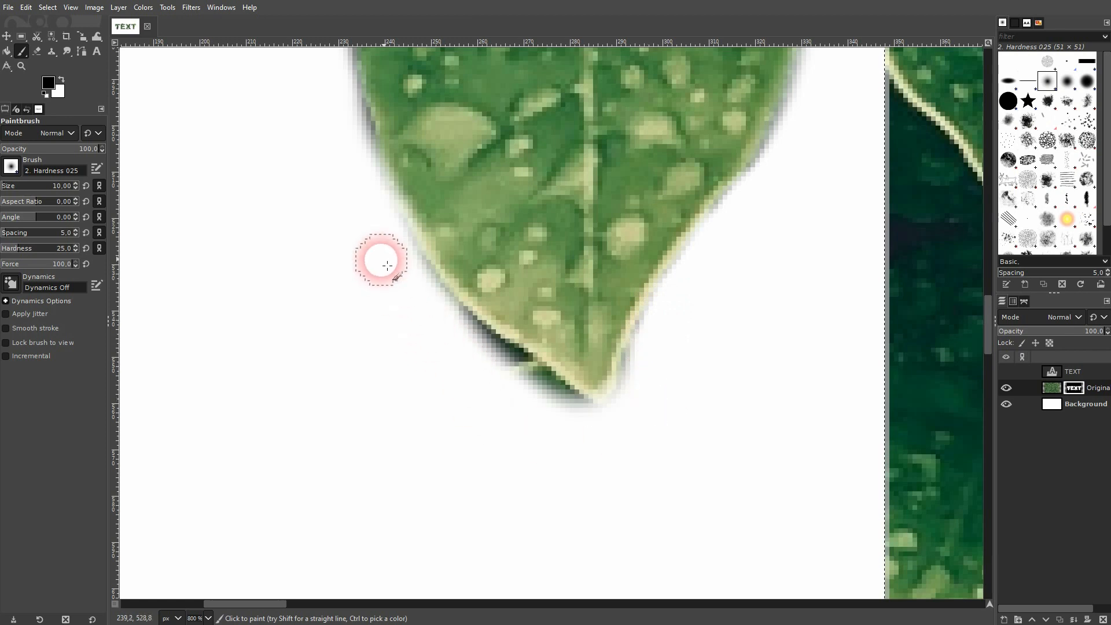
Paint the mask black along the left edge of the first T's hanging leaf, from the crossbar down to the tip.
{"action": "mouse_move", "coordinate": [460, 328]}
{"action": "left_mouse_down"}
{"action": "mouse_move", "coordinate": [623, 443]}
{"action": "mouse_move", "coordinate": [495, 334]}
{"action": "left_mouse_up"}
{"action": "scroll", "coordinate": [495, 333], "scroll_direction": "down", "scroll_amount": 4, "text": "ctrl"}
{"action": "scroll", "coordinate": [442, 218], "scroll_direction": "up", "scroll_amount": 4, "text": "ctrl"}
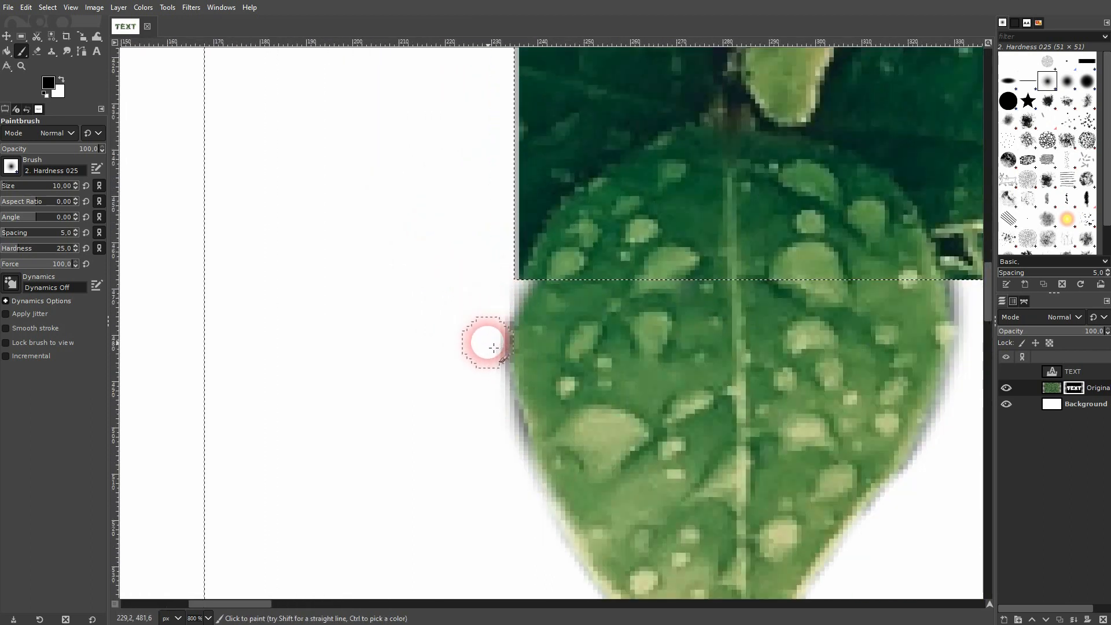
{"action": "mouse_move", "coordinate": [510, 426]}
{"action": "left_mouse_down"}
{"action": "mouse_move", "coordinate": [519, 478]}
{"action": "mouse_move", "coordinate": [493, 322]}
{"action": "left_mouse_up"}
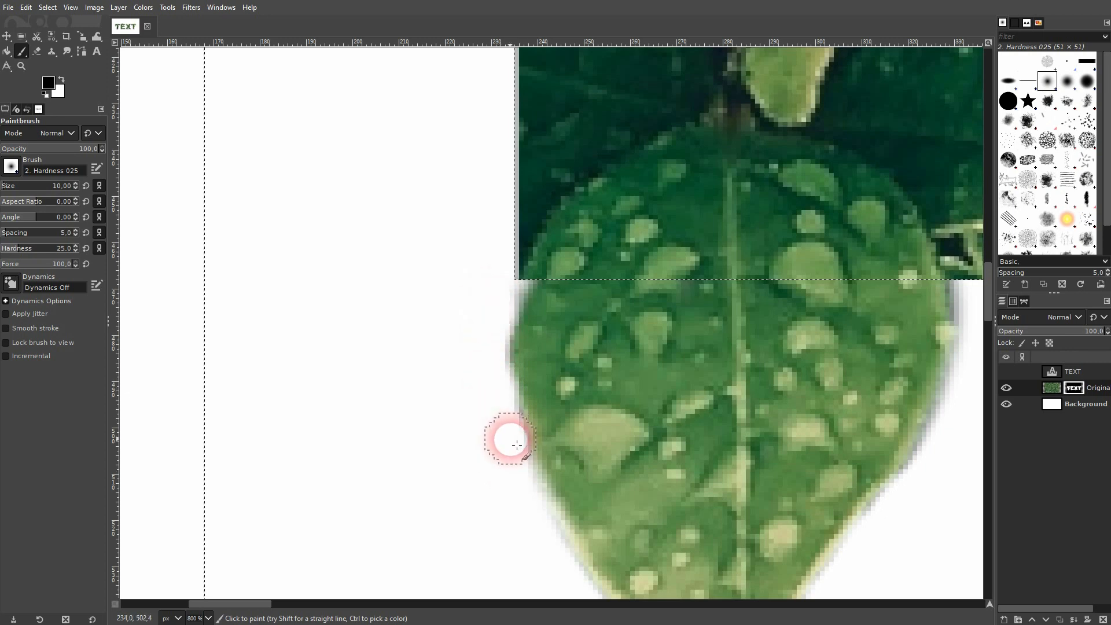
{"action": "left_click_drag", "start_coordinate": [507, 438], "coordinate": [388, 282]}
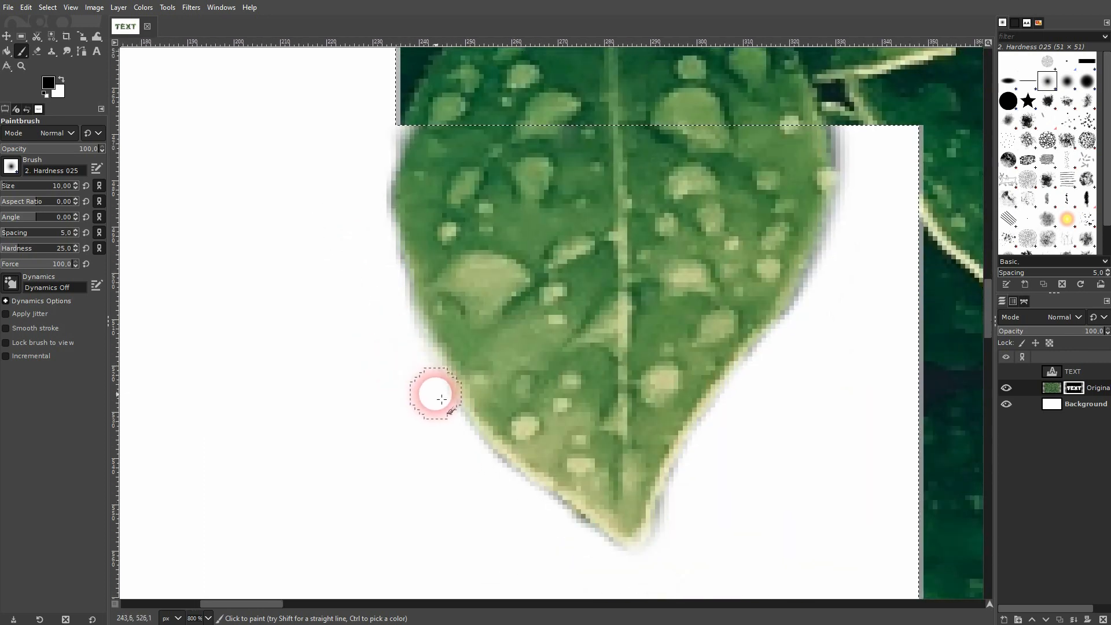
{"action": "mouse_move", "coordinate": [478, 458]}
{"action": "left_mouse_down"}
{"action": "mouse_move", "coordinate": [538, 521]}
{"action": "mouse_move", "coordinate": [527, 480]}
{"action": "mouse_move", "coordinate": [566, 523]}
{"action": "left_mouse_up"}
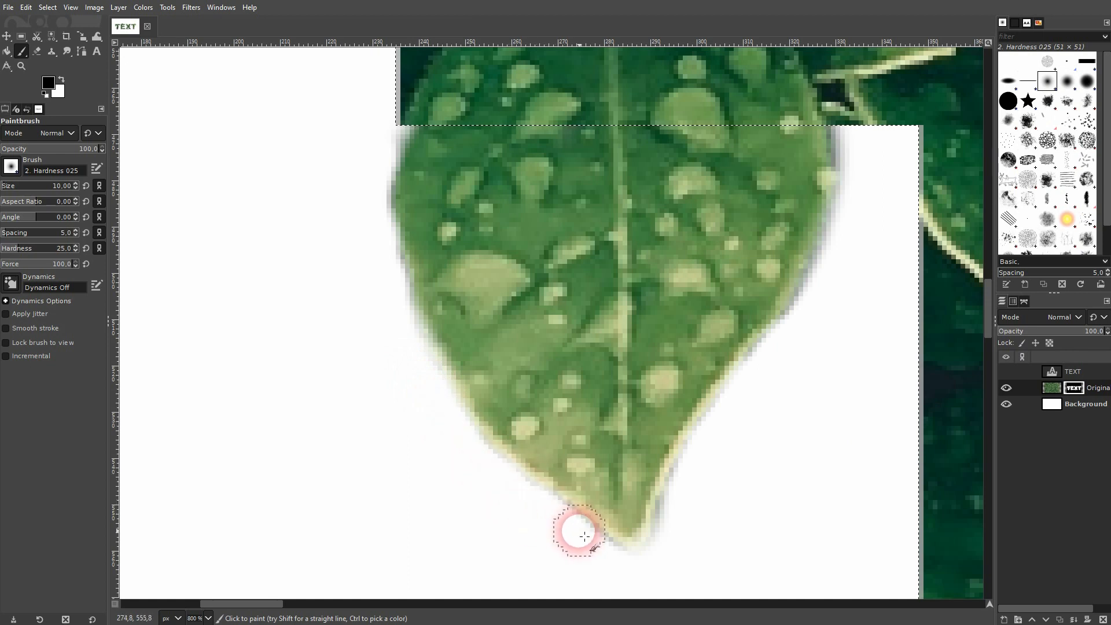
Mask out the dark fringe along the right edge of the first T's hanging leaf, up to the crossbar.
{"action": "scroll", "coordinate": [568, 479], "scroll_direction": "down", "scroll_amount": 3}
{"action": "left_click_drag", "start_coordinate": [690, 454], "coordinate": [581, 325]}
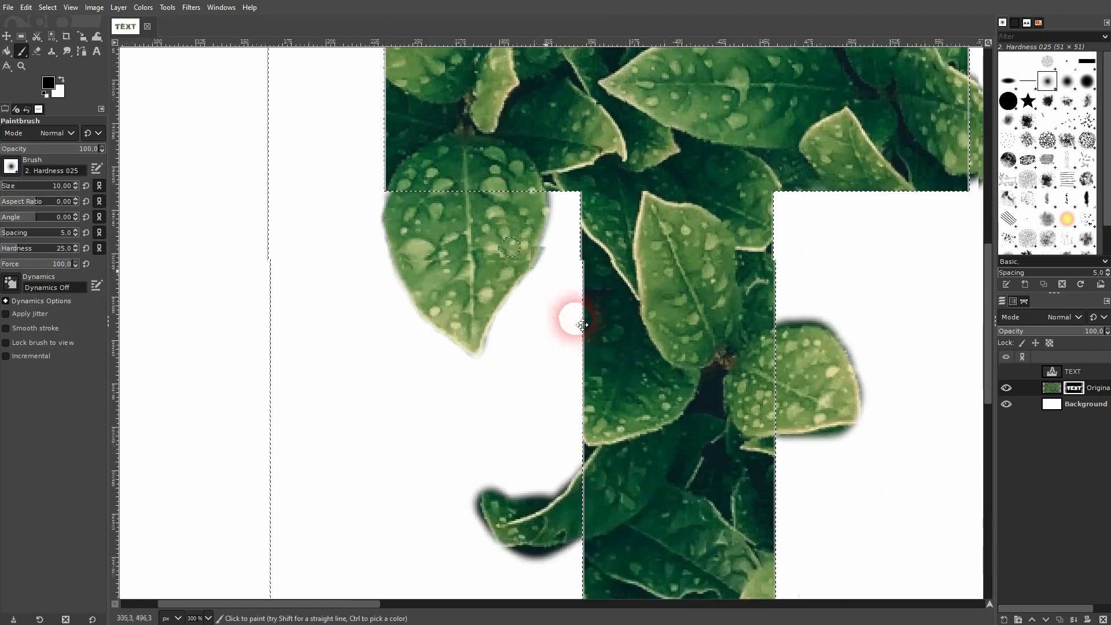
{"action": "scroll", "coordinate": [566, 213], "scroll_direction": "up", "scroll_amount": 4}
{"action": "mouse_move", "coordinate": [557, 191]}
{"action": "left_mouse_down"}
{"action": "mouse_move", "coordinate": [557, 279]}
{"action": "mouse_move", "coordinate": [522, 382]}
{"action": "mouse_move", "coordinate": [490, 441]}
{"action": "mouse_move", "coordinate": [408, 506]}
{"action": "left_mouse_up"}
{"action": "scroll", "coordinate": [496, 459], "scroll_direction": "down", "scroll_amount": 5}
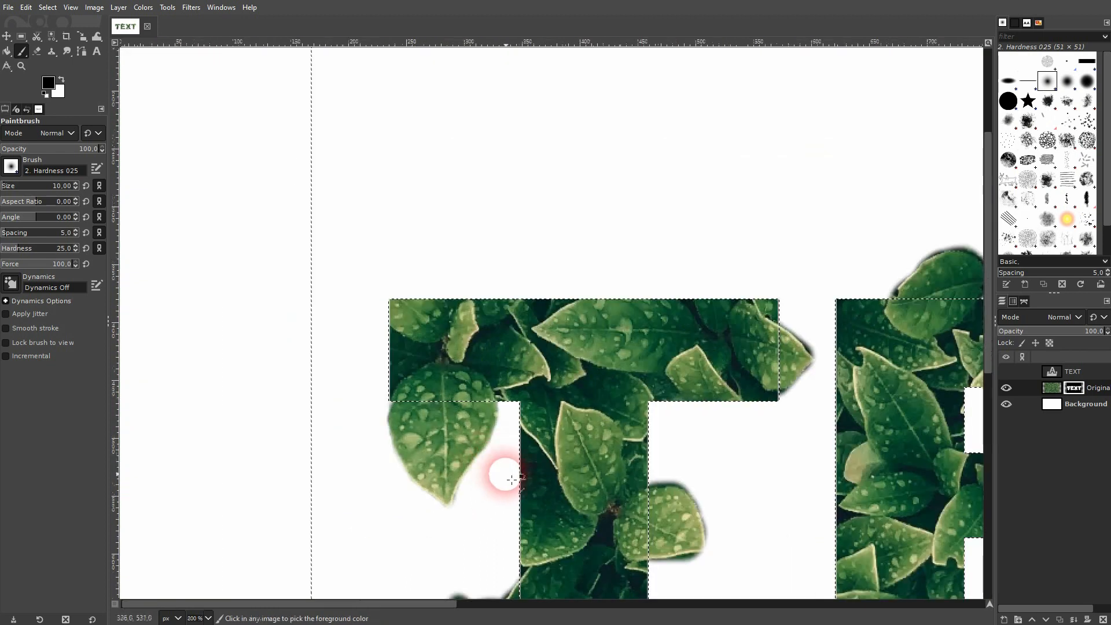
{"action": "left_click_drag", "start_coordinate": [600, 496], "coordinate": [546, 345]}
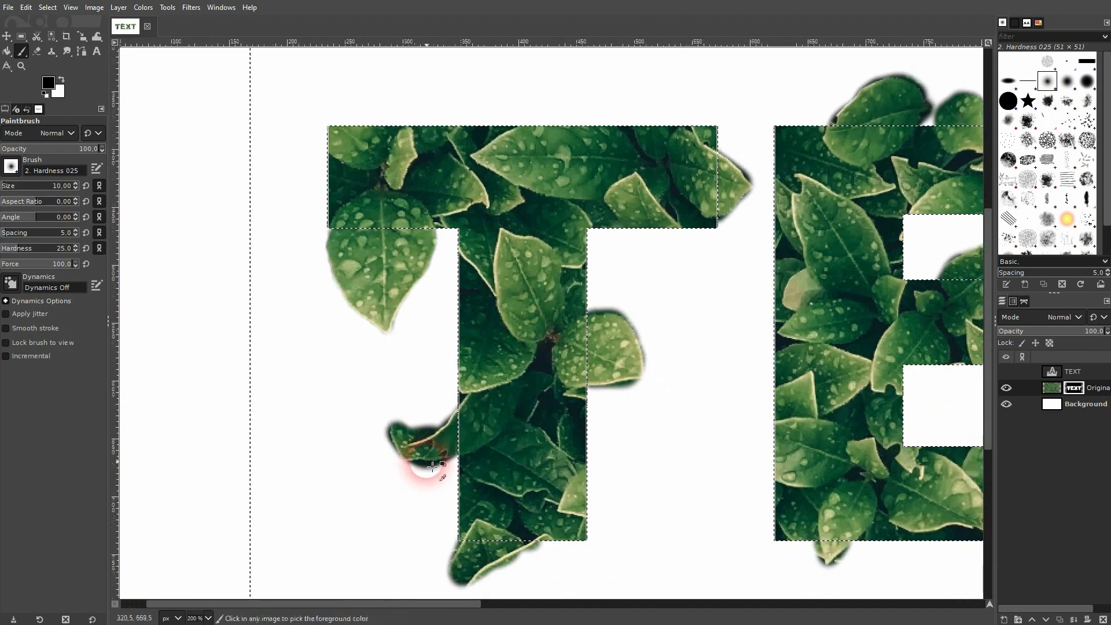
Paint the mask black around the upper edge, tip and underside of the curled leaf left of the first T's stem.
{"action": "scroll", "coordinate": [428, 457], "scroll_direction": "up", "scroll_amount": 5}
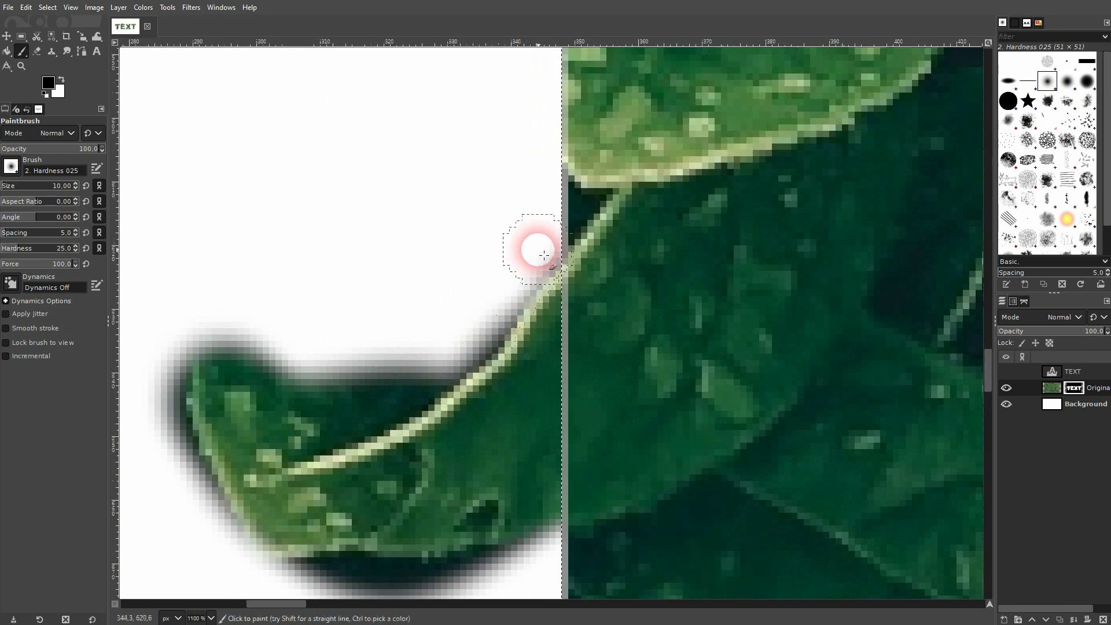
{"action": "mouse_move", "coordinate": [458, 360]}
{"action": "left_mouse_down"}
{"action": "mouse_move", "coordinate": [382, 392]}
{"action": "mouse_move", "coordinate": [359, 417]}
{"action": "mouse_move", "coordinate": [397, 353]}
{"action": "mouse_move", "coordinate": [325, 380]}
{"action": "mouse_move", "coordinate": [257, 335]}
{"action": "left_mouse_up"}
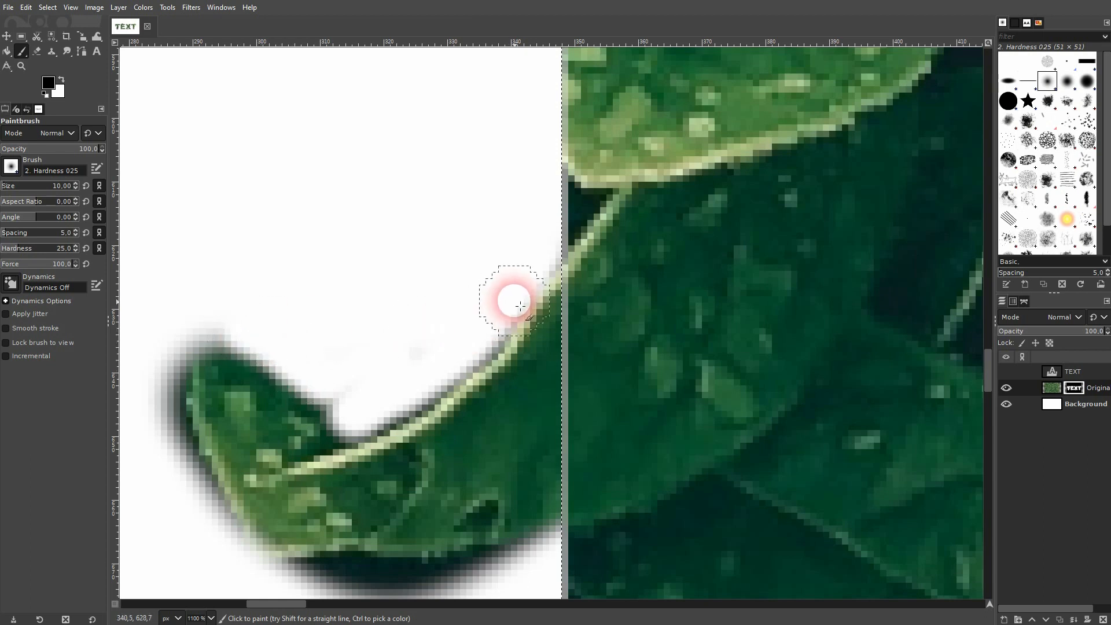
{"action": "mouse_move", "coordinate": [522, 297]}
{"action": "left_mouse_down"}
{"action": "mouse_move", "coordinate": [488, 347]}
{"action": "mouse_move", "coordinate": [412, 401]}
{"action": "mouse_move", "coordinate": [344, 429]}
{"action": "mouse_move", "coordinate": [360, 431]}
{"action": "mouse_move", "coordinate": [375, 421]}
{"action": "mouse_move", "coordinate": [338, 411]}
{"action": "mouse_move", "coordinate": [264, 347]}
{"action": "mouse_move", "coordinate": [241, 335]}
{"action": "mouse_move", "coordinate": [191, 335]}
{"action": "left_mouse_up"}
{"action": "left_click_drag", "start_coordinate": [264, 402], "coordinate": [489, 219]}
{"action": "mouse_move", "coordinate": [442, 156]}
{"action": "left_mouse_down"}
{"action": "mouse_move", "coordinate": [410, 164]}
{"action": "mouse_move", "coordinate": [394, 192]}
{"action": "mouse_move", "coordinate": [397, 269]}
{"action": "mouse_move", "coordinate": [489, 422]}
{"action": "left_mouse_up"}
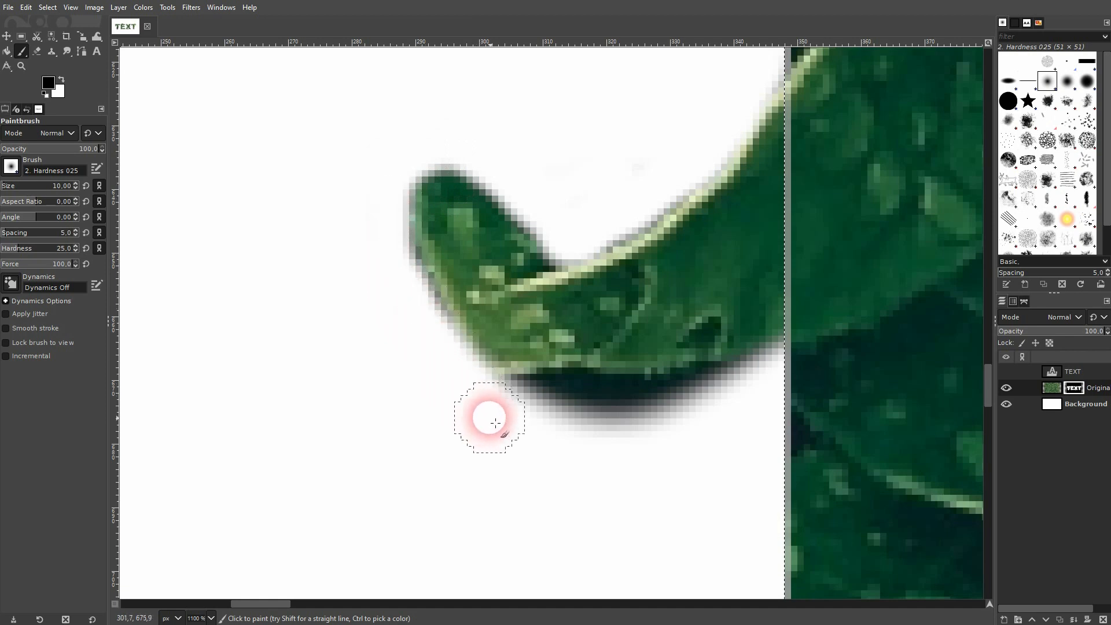
{"action": "mouse_move", "coordinate": [404, 250]}
{"action": "left_mouse_down"}
{"action": "mouse_move", "coordinate": [450, 348]}
{"action": "mouse_move", "coordinate": [530, 408]}
{"action": "mouse_move", "coordinate": [733, 421]}
{"action": "mouse_move", "coordinate": [791, 369]}
{"action": "mouse_move", "coordinate": [678, 408]}
{"action": "mouse_move", "coordinate": [520, 399]}
{"action": "mouse_move", "coordinate": [676, 402]}
{"action": "mouse_move", "coordinate": [773, 373]}
{"action": "mouse_move", "coordinate": [721, 432]}
{"action": "mouse_move", "coordinate": [582, 439]}
{"action": "mouse_move", "coordinate": [534, 459]}
{"action": "mouse_move", "coordinate": [657, 430]}
{"action": "mouse_move", "coordinate": [747, 375]}
{"action": "mouse_move", "coordinate": [714, 393]}
{"action": "mouse_move", "coordinate": [569, 415]}
{"action": "mouse_move", "coordinate": [507, 378]}
{"action": "mouse_move", "coordinate": [442, 355]}
{"action": "left_mouse_up"}
{"action": "mouse_move", "coordinate": [556, 253]}
{"action": "left_mouse_down"}
{"action": "mouse_move", "coordinate": [563, 207]}
{"action": "mouse_move", "coordinate": [551, 219]}
{"action": "mouse_move", "coordinate": [457, 147]}
{"action": "left_mouse_up"}
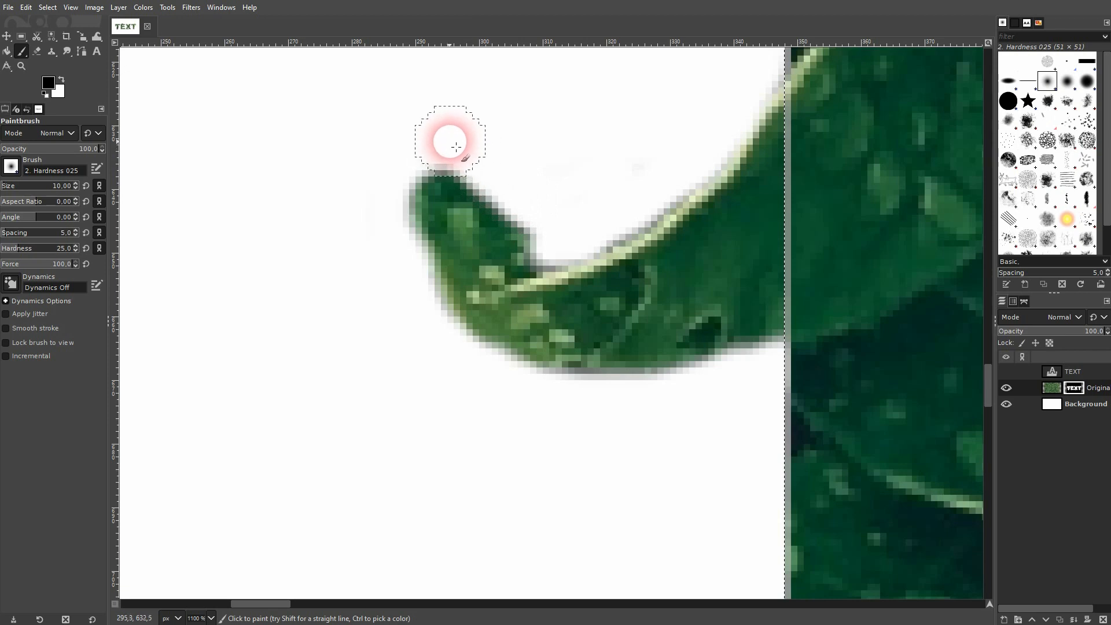
Mask out the shadow fringe along the left side and rounded lower end of the leaf at the first T's foot.
{"action": "scroll", "coordinate": [459, 414], "scroll_direction": "down", "scroll_amount": 5, "text": "ctrl"}
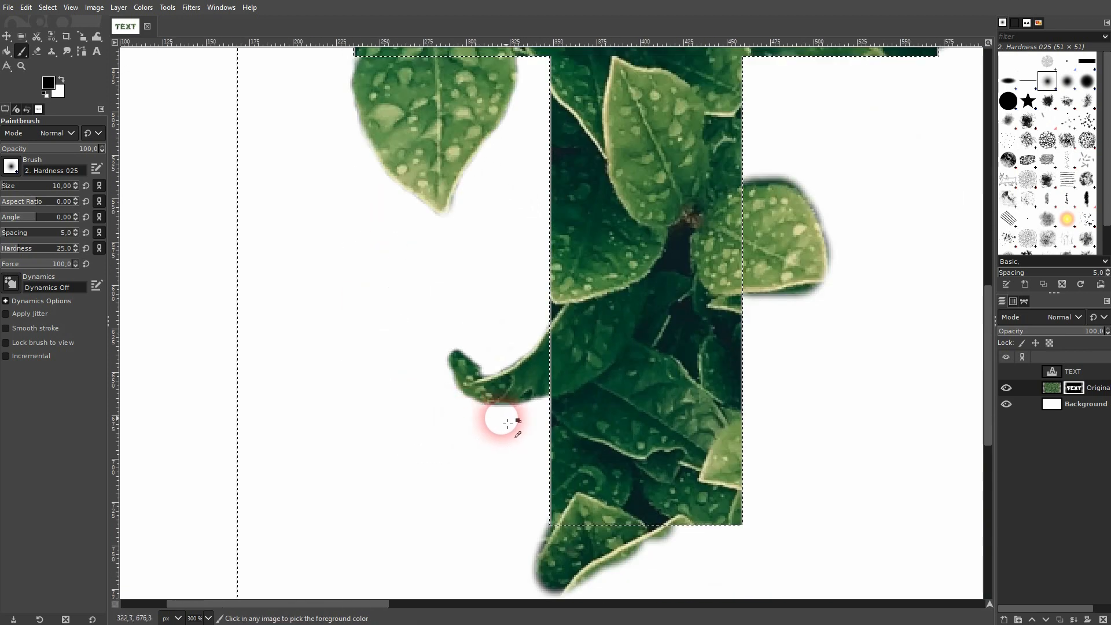
{"action": "scroll", "coordinate": [503, 417], "scroll_direction": "down", "scroll_amount": 3}
{"action": "scroll", "coordinate": [523, 342], "scroll_direction": "down", "scroll_amount": 3}
{"action": "scroll", "coordinate": [500, 316], "scroll_direction": "right", "scroll_amount": 2}
{"action": "scroll", "coordinate": [447, 421], "scroll_direction": "up", "scroll_amount": 6, "text": "ctrl"}
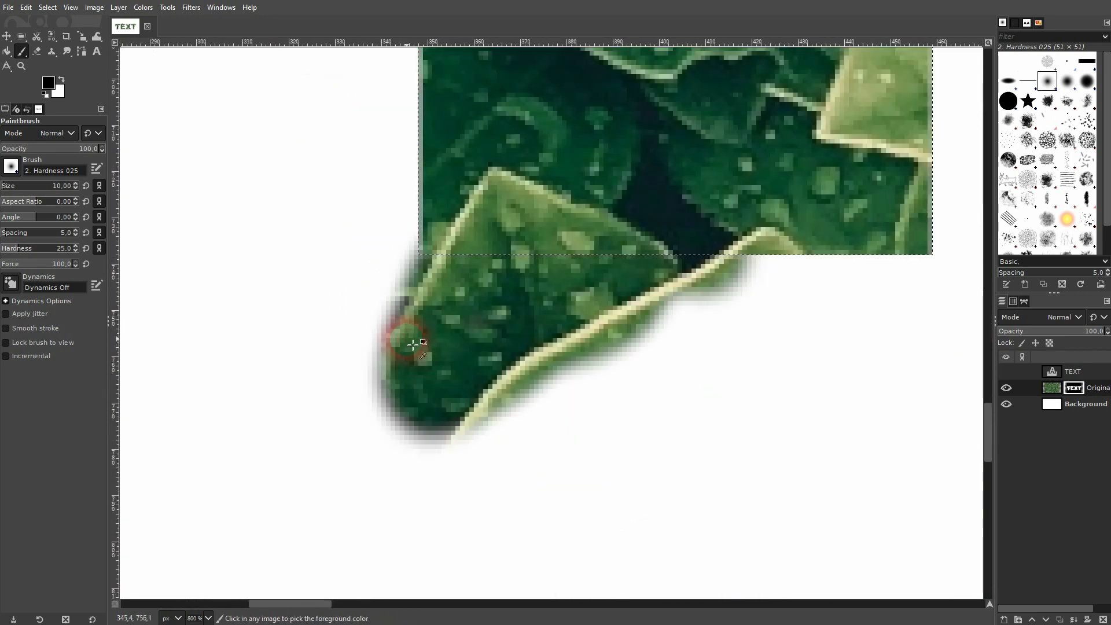
{"action": "mouse_move", "coordinate": [419, 159]}
{"action": "left_mouse_down"}
{"action": "mouse_move", "coordinate": [406, 126]}
{"action": "mouse_move", "coordinate": [428, 138]}
{"action": "mouse_move", "coordinate": [374, 237]}
{"action": "left_mouse_up"}
{"action": "scroll", "coordinate": [347, 278], "scroll_direction": "down", "scroll_amount": 4, "text": "ctrl"}
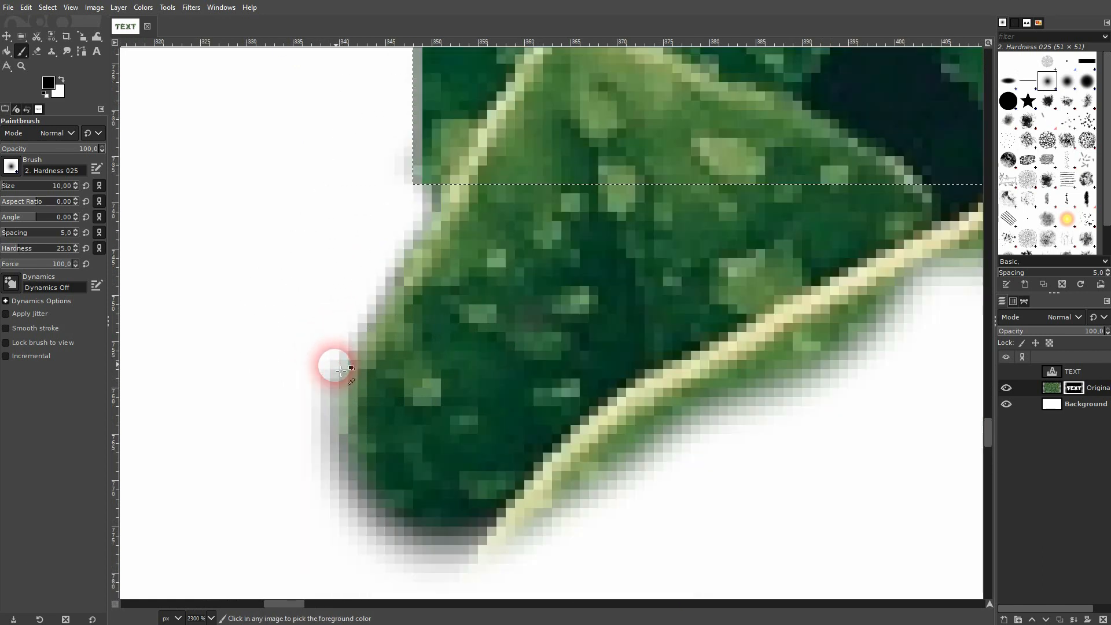
{"action": "scroll", "coordinate": [334, 422], "scroll_direction": "up", "scroll_amount": 1, "text": "ctrl"}
{"action": "scroll", "coordinate": [324, 347], "scroll_direction": "up", "scroll_amount": 3, "text": "ctrl"}
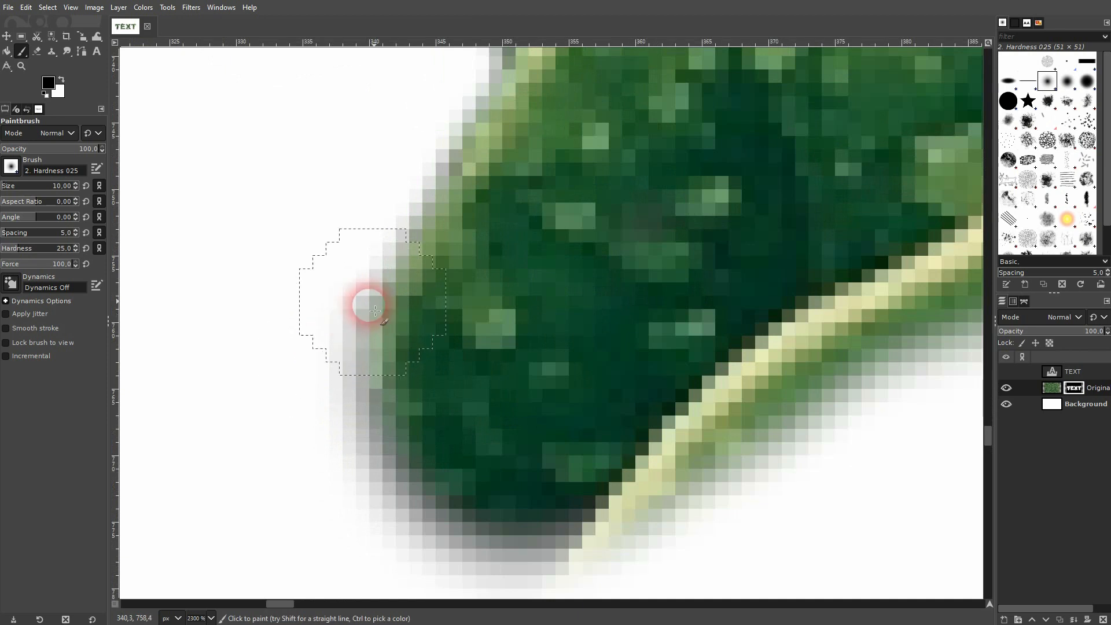
{"action": "mouse_move", "coordinate": [445, 120]}
{"action": "left_mouse_down"}
{"action": "mouse_move", "coordinate": [385, 205]}
{"action": "mouse_move", "coordinate": [325, 349]}
{"action": "mouse_move", "coordinate": [348, 450]}
{"action": "left_mouse_up"}
{"action": "mouse_move", "coordinate": [350, 452]}
{"action": "left_mouse_down"}
{"action": "mouse_move", "coordinate": [272, 311]}
{"action": "mouse_move", "coordinate": [273, 339]}
{"action": "mouse_move", "coordinate": [327, 407]}
{"action": "mouse_move", "coordinate": [406, 435]}
{"action": "mouse_move", "coordinate": [488, 436]}
{"action": "mouse_move", "coordinate": [661, 395]}
{"action": "mouse_move", "coordinate": [646, 343]}
{"action": "mouse_move", "coordinate": [560, 399]}
{"action": "mouse_move", "coordinate": [430, 421]}
{"action": "left_mouse_up"}
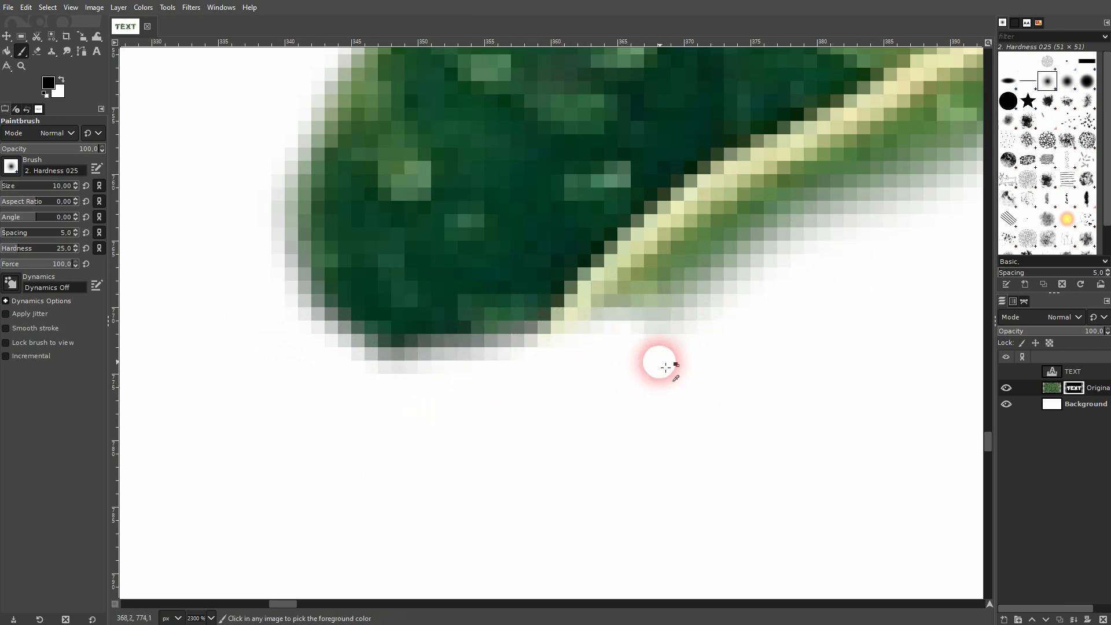
Mask out the pale folded rim along the underside of the foot leaf, up to the bottom edge of the first T's stem.
{"action": "scroll", "coordinate": [658, 364], "scroll_direction": "down", "scroll_amount": 2}
{"action": "left_click_drag", "start_coordinate": [825, 305], "coordinate": [604, 358]}
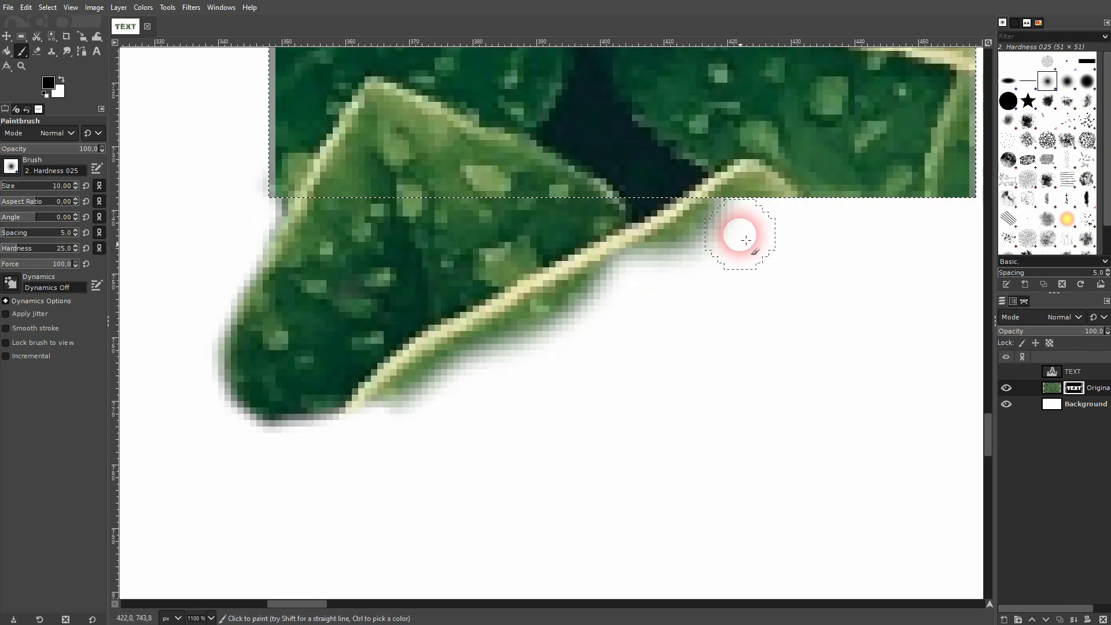
{"action": "mouse_move", "coordinate": [756, 223]}
{"action": "left_mouse_down"}
{"action": "mouse_move", "coordinate": [677, 229]}
{"action": "mouse_move", "coordinate": [475, 358]}
{"action": "mouse_move", "coordinate": [482, 369]}
{"action": "mouse_move", "coordinate": [726, 253]}
{"action": "mouse_move", "coordinate": [710, 245]}
{"action": "mouse_move", "coordinate": [499, 323]}
{"action": "mouse_move", "coordinate": [376, 409]}
{"action": "mouse_move", "coordinate": [357, 431]}
{"action": "mouse_move", "coordinate": [368, 460]}
{"action": "mouse_move", "coordinate": [490, 381]}
{"action": "mouse_move", "coordinate": [411, 415]}
{"action": "mouse_move", "coordinate": [333, 472]}
{"action": "mouse_move", "coordinate": [406, 379]}
{"action": "mouse_move", "coordinate": [522, 329]}
{"action": "mouse_move", "coordinate": [654, 229]}
{"action": "left_mouse_up"}
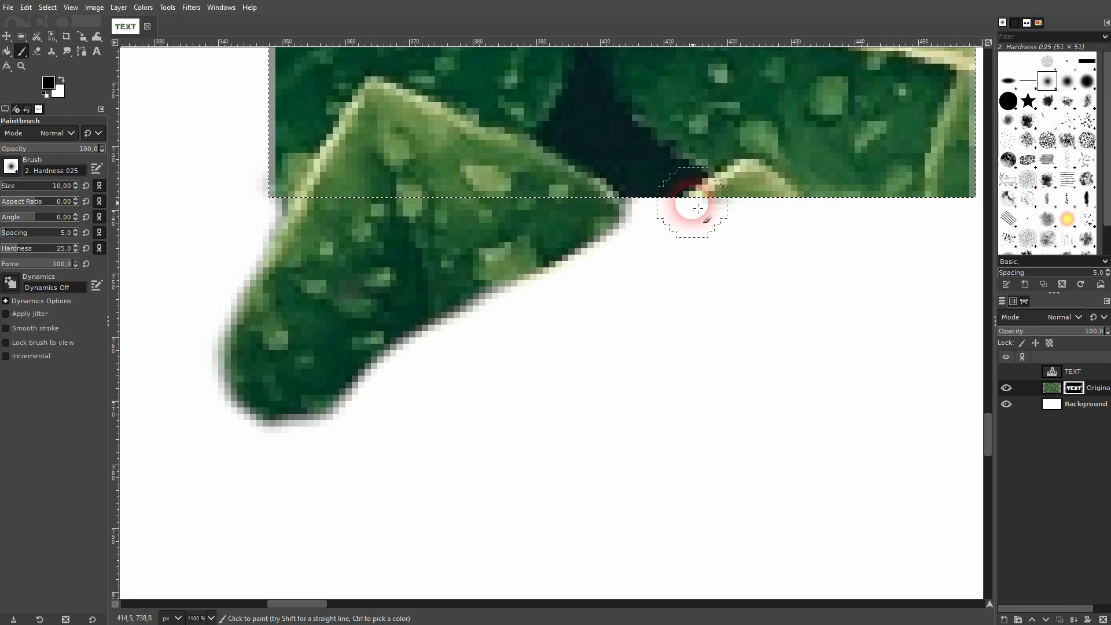
{"action": "scroll", "coordinate": [723, 227], "scroll_direction": "down", "scroll_amount": 5}
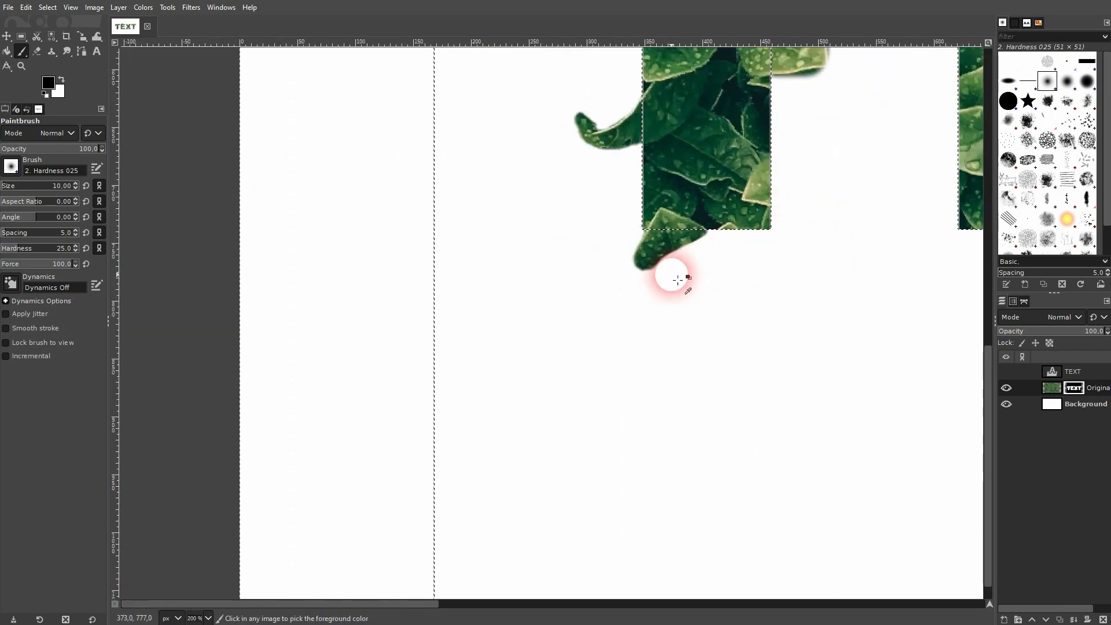
{"action": "scroll", "coordinate": [674, 272], "scroll_direction": "up", "scroll_amount": 7}
{"action": "mouse_move", "coordinate": [769, 120]}
{"action": "left_mouse_down"}
{"action": "mouse_move", "coordinate": [667, 185]}
{"action": "mouse_move", "coordinate": [582, 277]}
{"action": "left_mouse_up"}
{"action": "scroll", "coordinate": [582, 277], "scroll_direction": "down", "scroll_amount": 5}
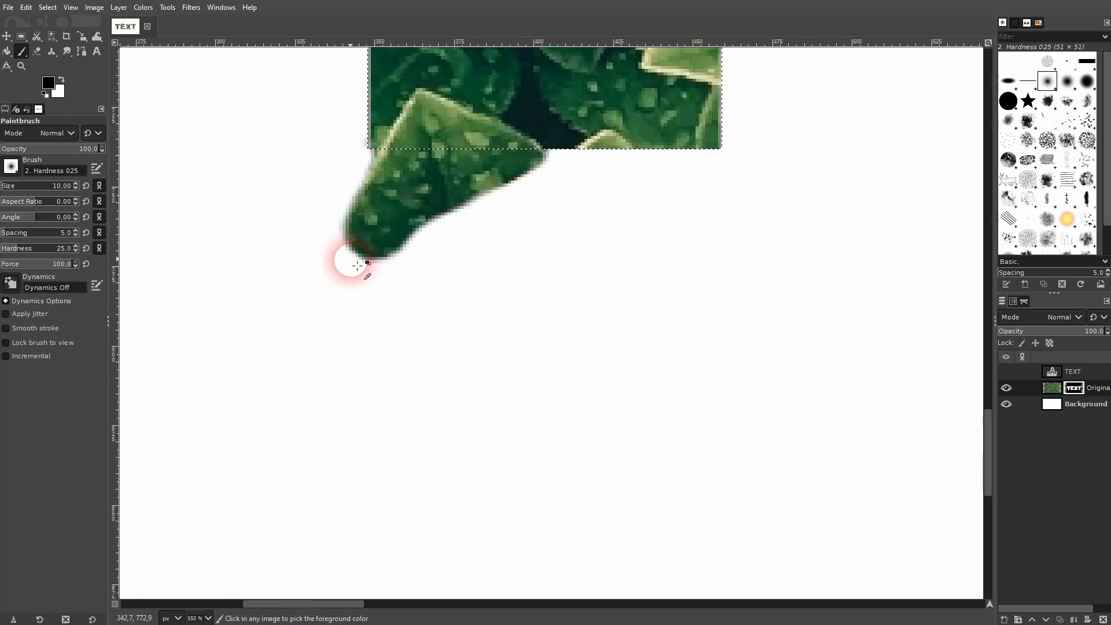
Mask out the dark residue where the foot leaf's left edge meets the stem's lower-left corner.
{"action": "scroll", "coordinate": [658, 124], "scroll_direction": "up", "scroll_amount": 4}
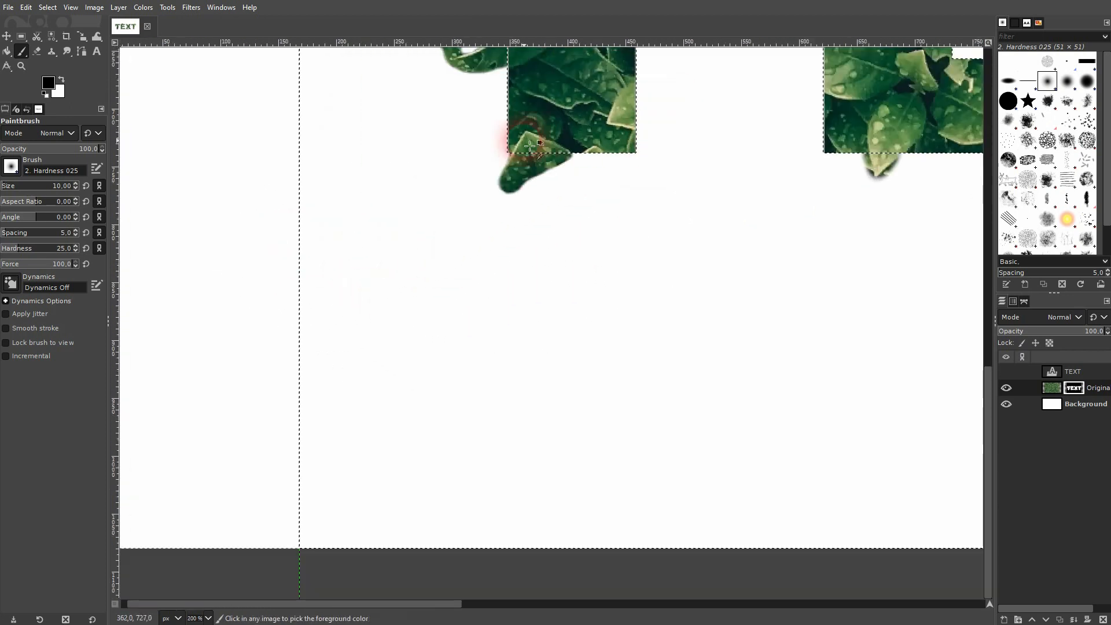
{"action": "scroll", "coordinate": [547, 174], "scroll_direction": "up", "scroll_amount": 3}
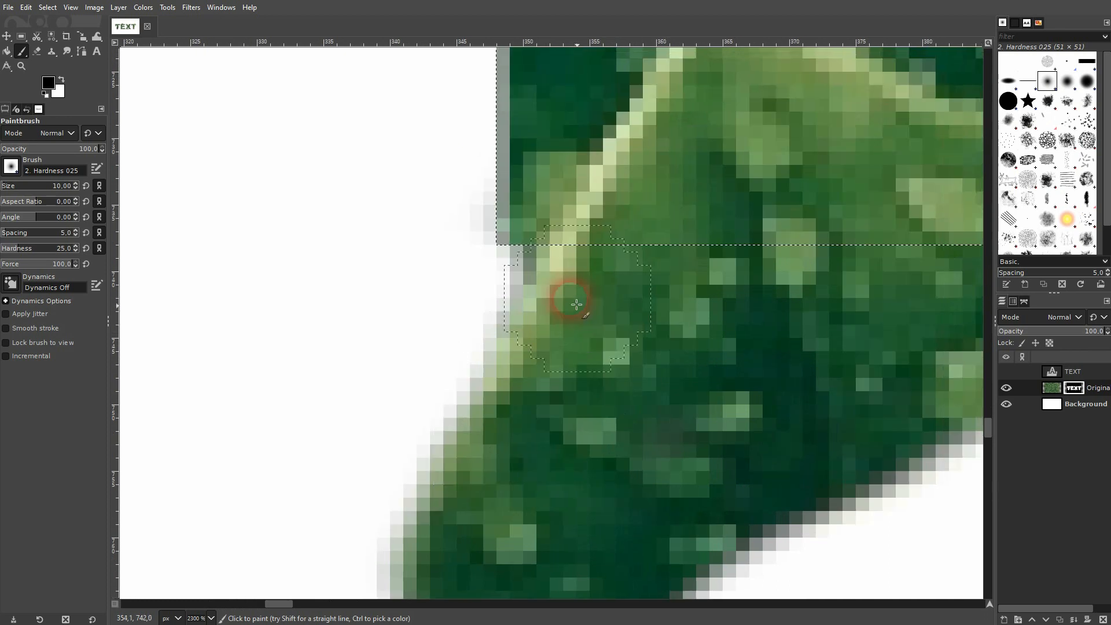
{"action": "left_click_drag", "start_coordinate": [451, 276], "coordinate": [502, 281]}
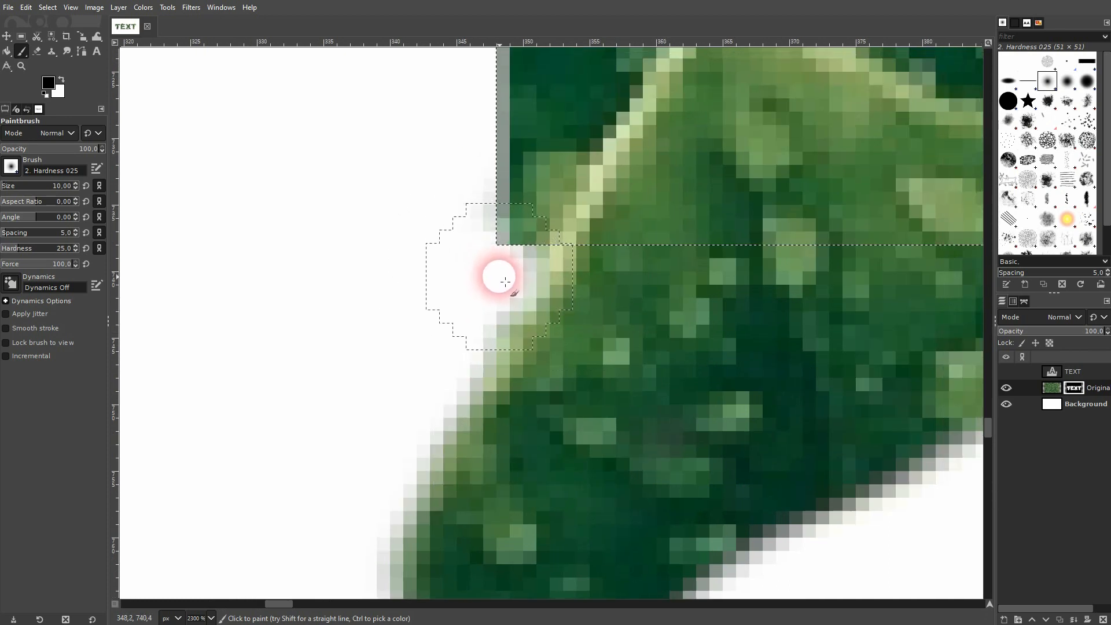
Paint the mask black along the bottom, right and top edges of the round leaf right of the first T's stem.
{"action": "scroll", "coordinate": [650, 236], "scroll_direction": "down", "scroll_amount": 8}
{"action": "scroll", "coordinate": [777, 137], "scroll_direction": "up", "scroll_amount": 5}
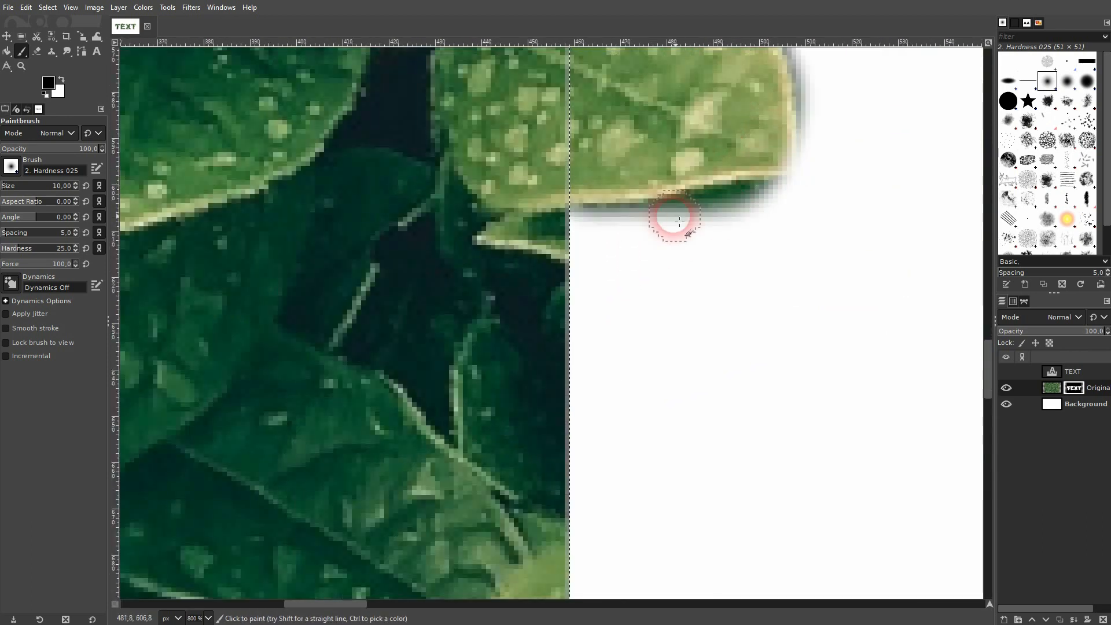
{"action": "mouse_move", "coordinate": [581, 226]}
{"action": "left_mouse_down"}
{"action": "mouse_move", "coordinate": [809, 200]}
{"action": "mouse_move", "coordinate": [724, 203]}
{"action": "mouse_move", "coordinate": [578, 239]}
{"action": "mouse_move", "coordinate": [772, 213]}
{"action": "mouse_move", "coordinate": [681, 229]}
{"action": "left_mouse_up"}
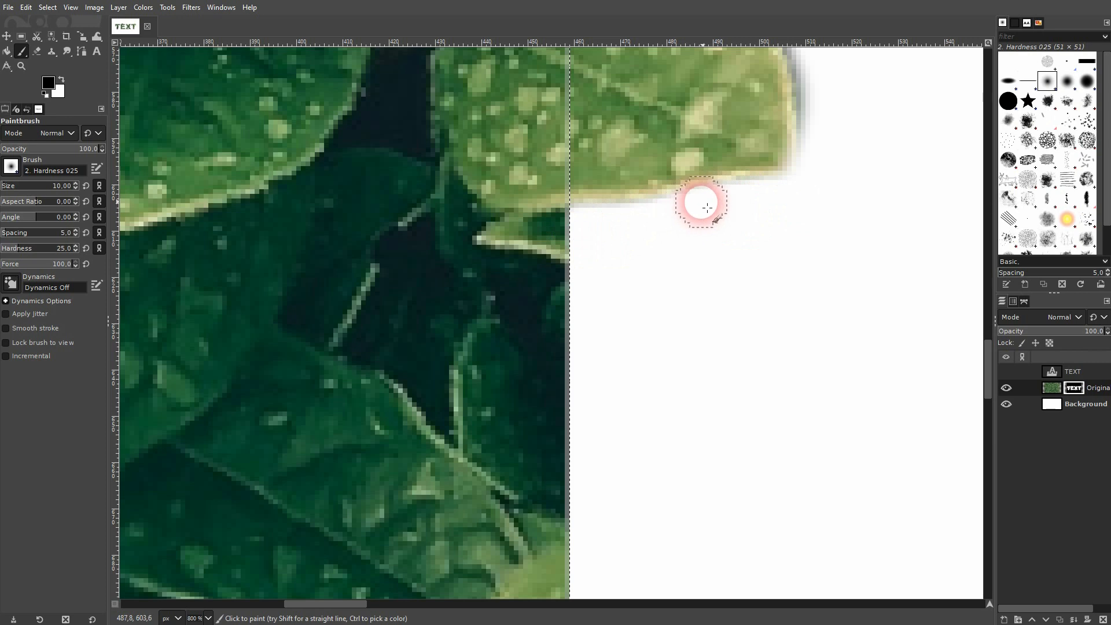
{"action": "scroll", "coordinate": [843, 144], "scroll_direction": "up", "scroll_amount": 3}
{"action": "left_click_drag", "start_coordinate": [810, 314], "coordinate": [801, 254]}
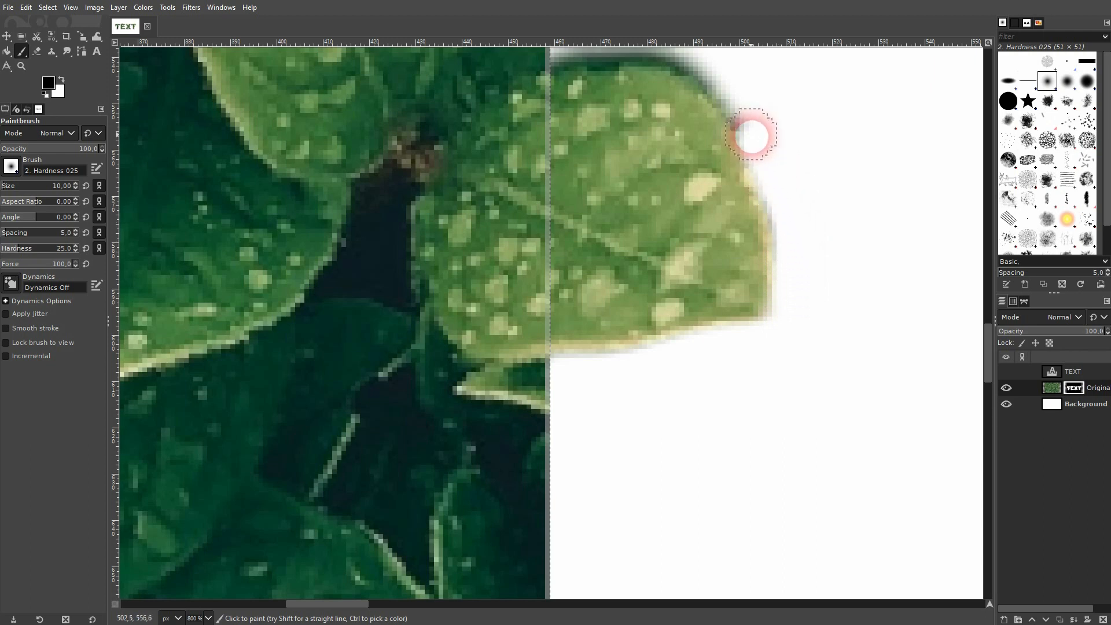
{"action": "left_click_drag", "start_coordinate": [758, 129], "coordinate": [827, 302]}
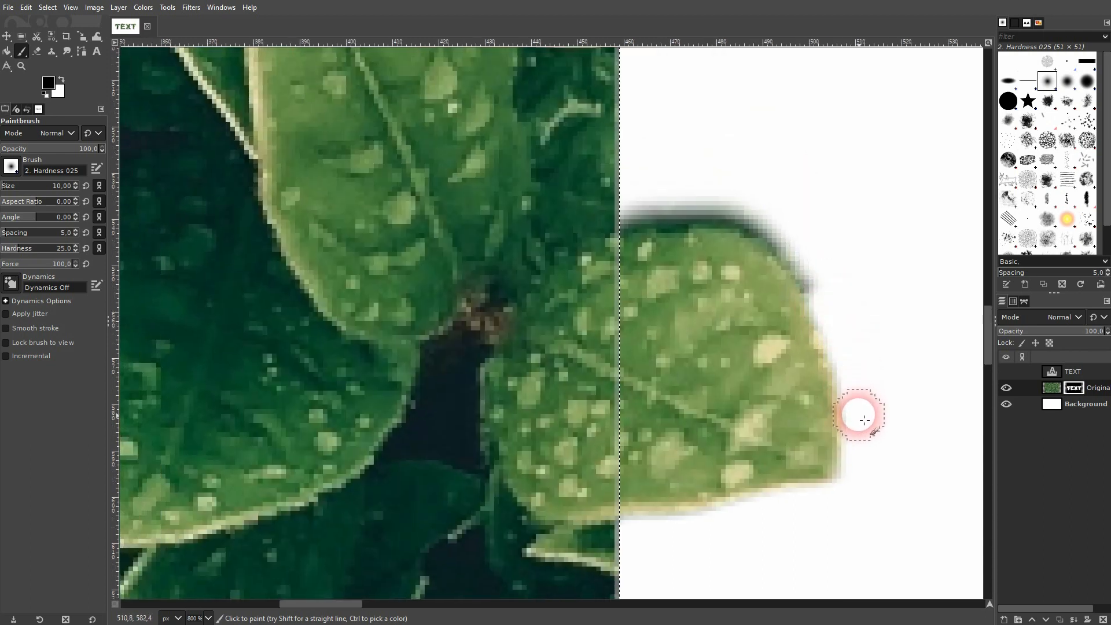
{"action": "mouse_move", "coordinate": [806, 273]}
{"action": "left_mouse_down"}
{"action": "mouse_move", "coordinate": [773, 236]}
{"action": "mouse_move", "coordinate": [723, 215]}
{"action": "mouse_move", "coordinate": [632, 224]}
{"action": "mouse_move", "coordinate": [706, 190]}
{"action": "mouse_move", "coordinate": [846, 255]}
{"action": "mouse_move", "coordinate": [706, 218]}
{"action": "mouse_move", "coordinate": [783, 168]}
{"action": "left_mouse_up"}
{"action": "scroll", "coordinate": [787, 168], "scroll_direction": "down", "scroll_amount": 2}
{"action": "scroll", "coordinate": [683, 306], "scroll_direction": "down", "scroll_amount": 1}
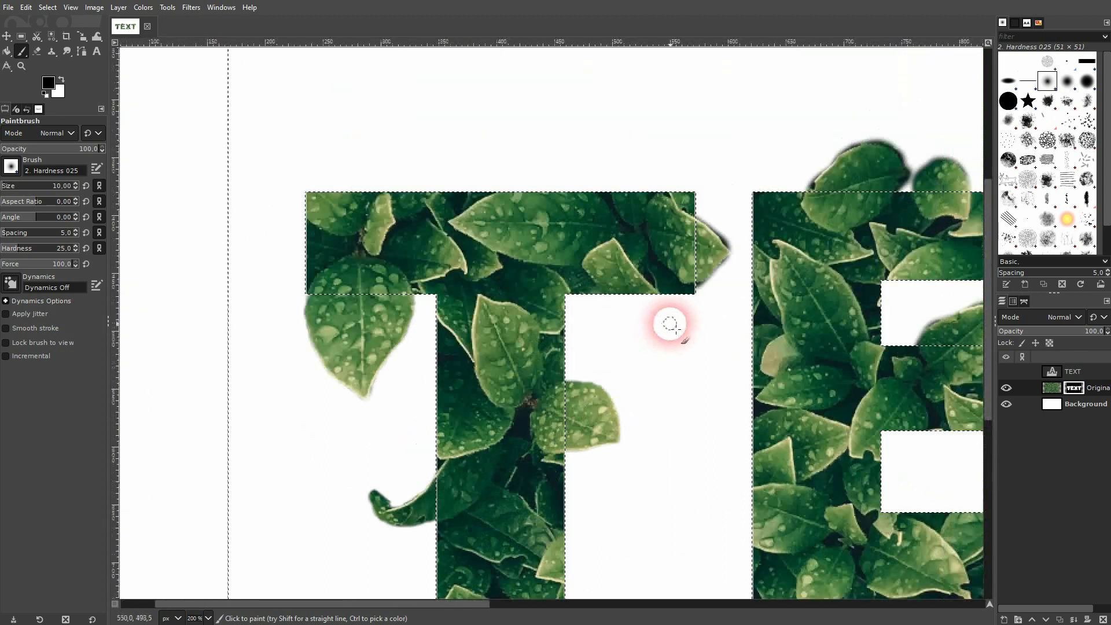
Mask out the dark fringe around the pointed leaf at the right end of the first T's crossbar.
{"action": "scroll", "coordinate": [670, 322], "scroll_direction": "up", "scroll_amount": 3}
{"action": "left_click_drag", "start_coordinate": [655, 356], "coordinate": [629, 361]}
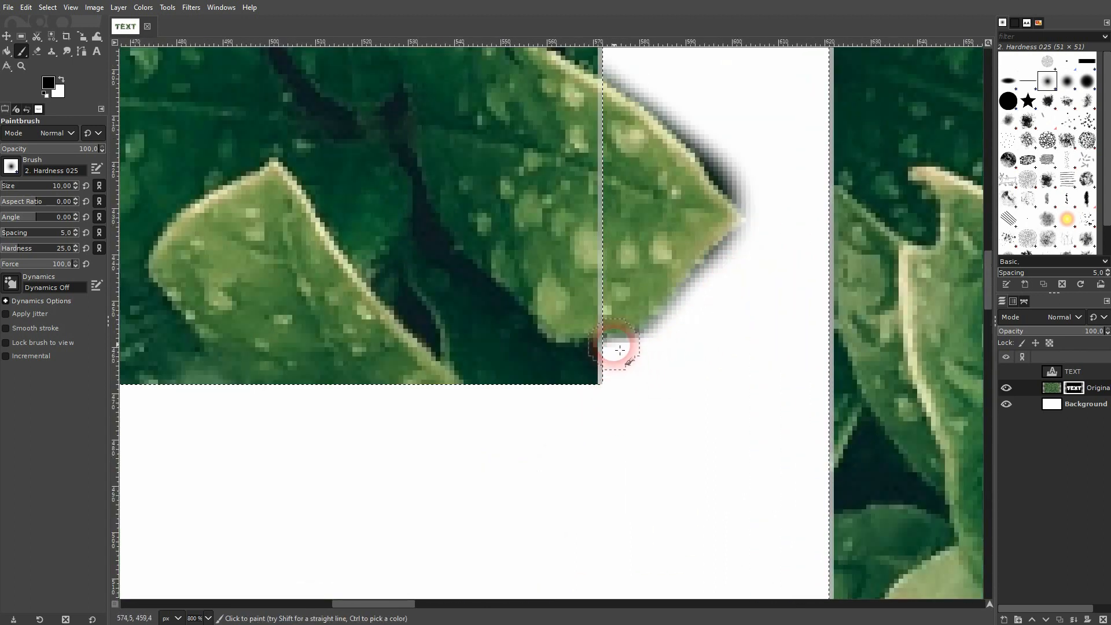
{"action": "mouse_move", "coordinate": [631, 358]}
{"action": "left_mouse_down"}
{"action": "mouse_move", "coordinate": [738, 237]}
{"action": "mouse_move", "coordinate": [768, 146]}
{"action": "left_mouse_up"}
{"action": "scroll", "coordinate": [768, 146], "scroll_direction": "up", "scroll_amount": 3}
{"action": "mouse_move", "coordinate": [767, 305]}
{"action": "left_mouse_down"}
{"action": "mouse_move", "coordinate": [699, 233]}
{"action": "mouse_move", "coordinate": [630, 187]}
{"action": "mouse_move", "coordinate": [710, 252]}
{"action": "mouse_move", "coordinate": [739, 303]}
{"action": "mouse_move", "coordinate": [784, 330]}
{"action": "mouse_move", "coordinate": [657, 212]}
{"action": "mouse_move", "coordinate": [677, 235]}
{"action": "left_mouse_up"}
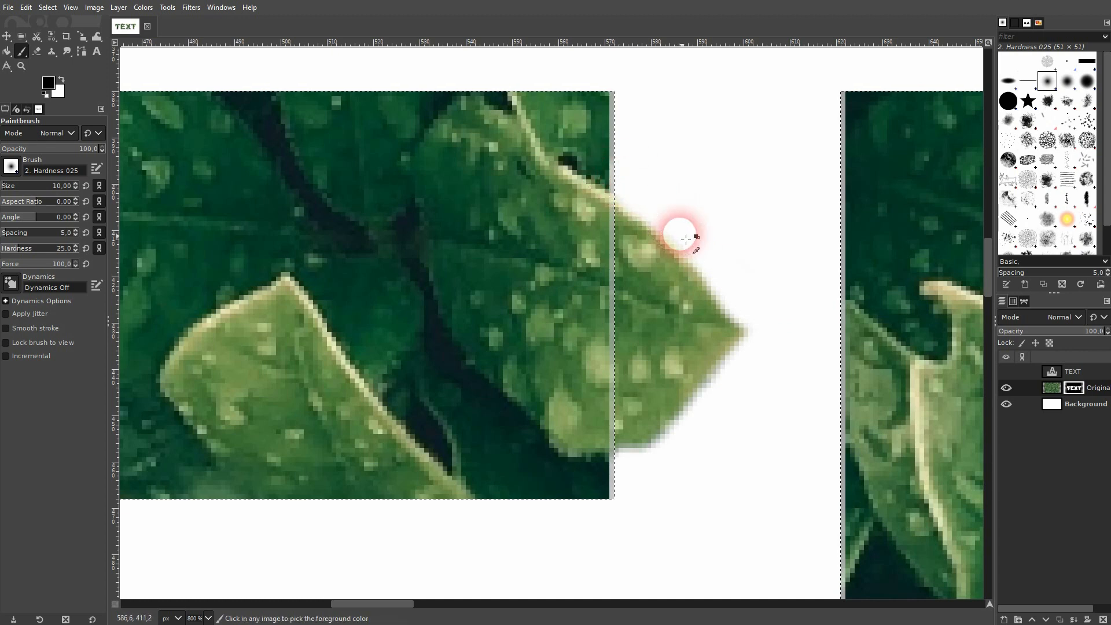
{"action": "scroll", "coordinate": [700, 249], "scroll_direction": "down", "scroll_amount": 4, "text": "ctrl"}
{"action": "scroll", "coordinate": [640, 240], "scroll_direction": "right", "scroll_amount": 3}
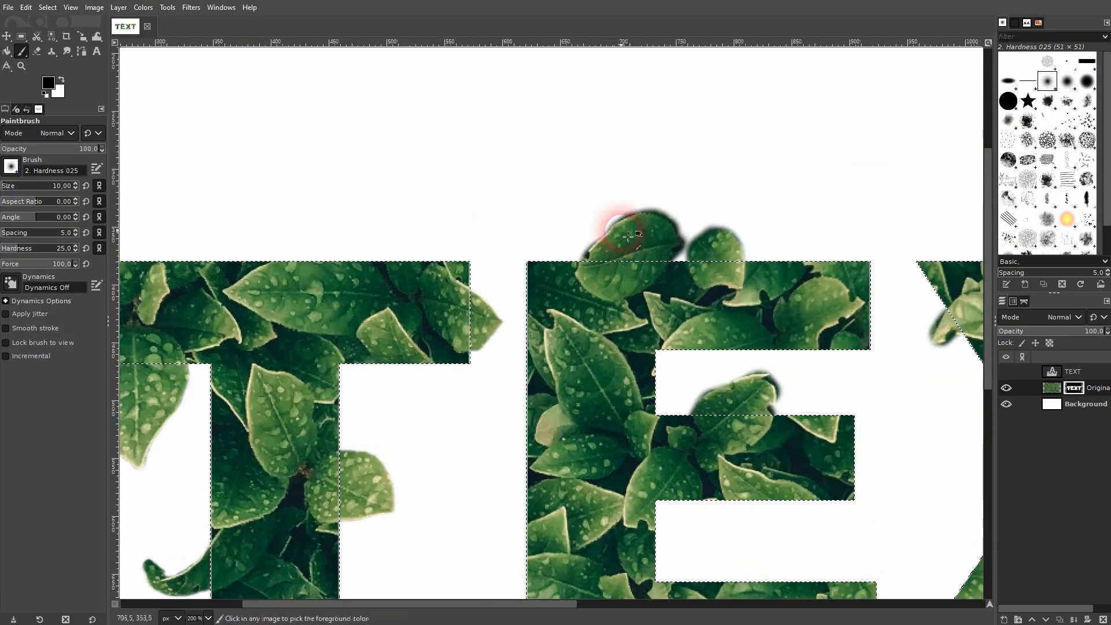
Mask out the dark fringe around the large leaf rising above the E's top arm, down to the letter's upper edge.
{"action": "scroll", "coordinate": [633, 235], "scroll_direction": "up", "scroll_amount": 4, "text": "ctrl"}
{"action": "mouse_move", "coordinate": [529, 250]}
{"action": "left_mouse_down"}
{"action": "mouse_move", "coordinate": [525, 236]}
{"action": "mouse_move", "coordinate": [470, 306]}
{"action": "left_mouse_up"}
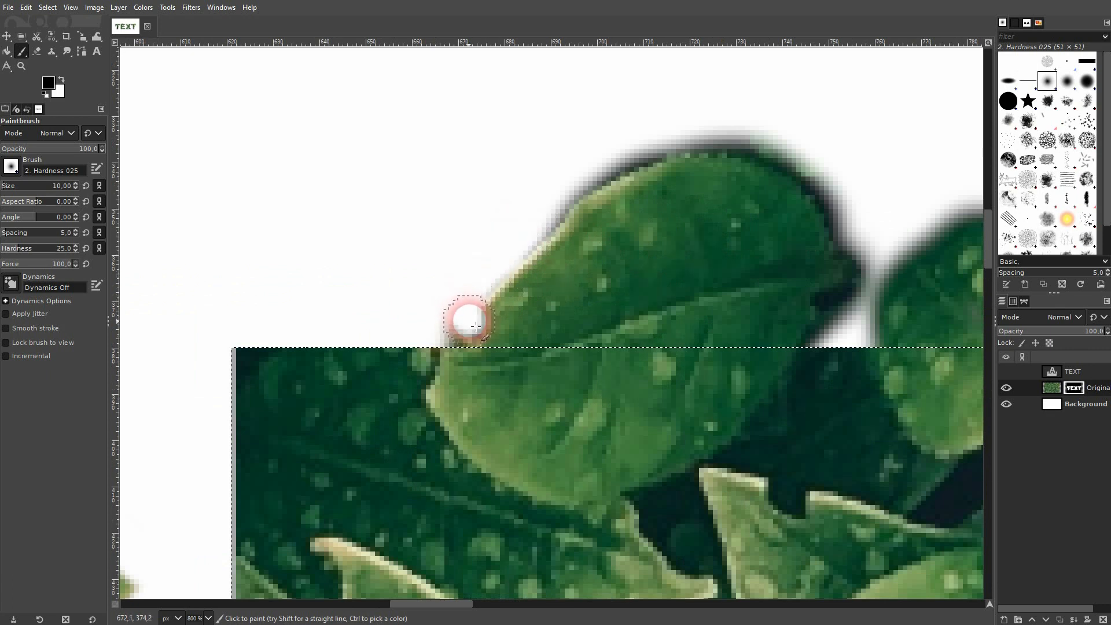
{"action": "mouse_move", "coordinate": [476, 319]}
{"action": "left_mouse_down"}
{"action": "mouse_move", "coordinate": [484, 277]}
{"action": "mouse_move", "coordinate": [535, 223]}
{"action": "mouse_move", "coordinate": [537, 241]}
{"action": "mouse_move", "coordinate": [565, 188]}
{"action": "mouse_move", "coordinate": [682, 147]}
{"action": "mouse_move", "coordinate": [613, 154]}
{"action": "mouse_move", "coordinate": [744, 137]}
{"action": "mouse_move", "coordinate": [799, 159]}
{"action": "mouse_move", "coordinate": [834, 192]}
{"action": "mouse_move", "coordinate": [864, 255]}
{"action": "left_mouse_up"}
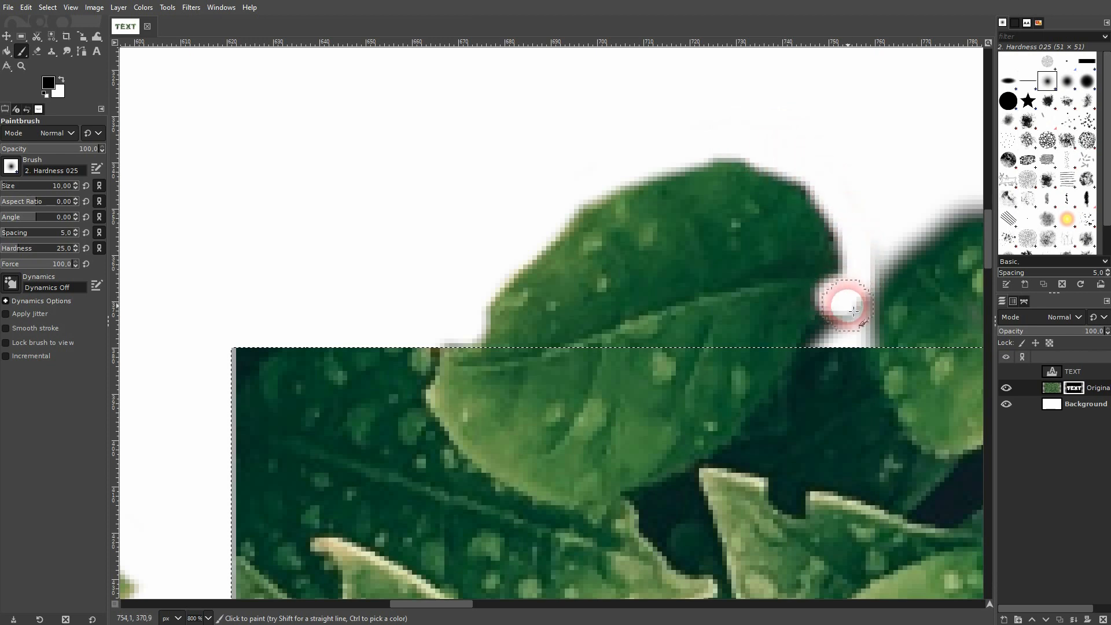
{"action": "left_click_drag", "start_coordinate": [854, 311], "coordinate": [819, 349]}
{"action": "left_click_drag", "start_coordinate": [869, 260], "coordinate": [844, 218]}
{"action": "left_click_drag", "start_coordinate": [809, 185], "coordinate": [640, 135]}
Paint the mask black around the smaller round leaf beside the large one above the E's top arm.
{"action": "mouse_move", "coordinate": [921, 196]}
{"action": "left_mouse_down"}
{"action": "mouse_move", "coordinate": [589, 291]}
{"action": "mouse_move", "coordinate": [458, 303]}
{"action": "mouse_move", "coordinate": [554, 287]}
{"action": "mouse_move", "coordinate": [571, 301]}
{"action": "mouse_move", "coordinate": [512, 305]}
{"action": "mouse_move", "coordinate": [436, 353]}
{"action": "mouse_move", "coordinate": [396, 397]}
{"action": "mouse_move", "coordinate": [395, 450]}
{"action": "left_mouse_up"}
{"action": "mouse_move", "coordinate": [420, 386]}
{"action": "left_mouse_down"}
{"action": "mouse_move", "coordinate": [454, 346]}
{"action": "mouse_move", "coordinate": [539, 312]}
{"action": "mouse_move", "coordinate": [613, 340]}
{"action": "mouse_move", "coordinate": [667, 427]}
{"action": "left_mouse_up"}
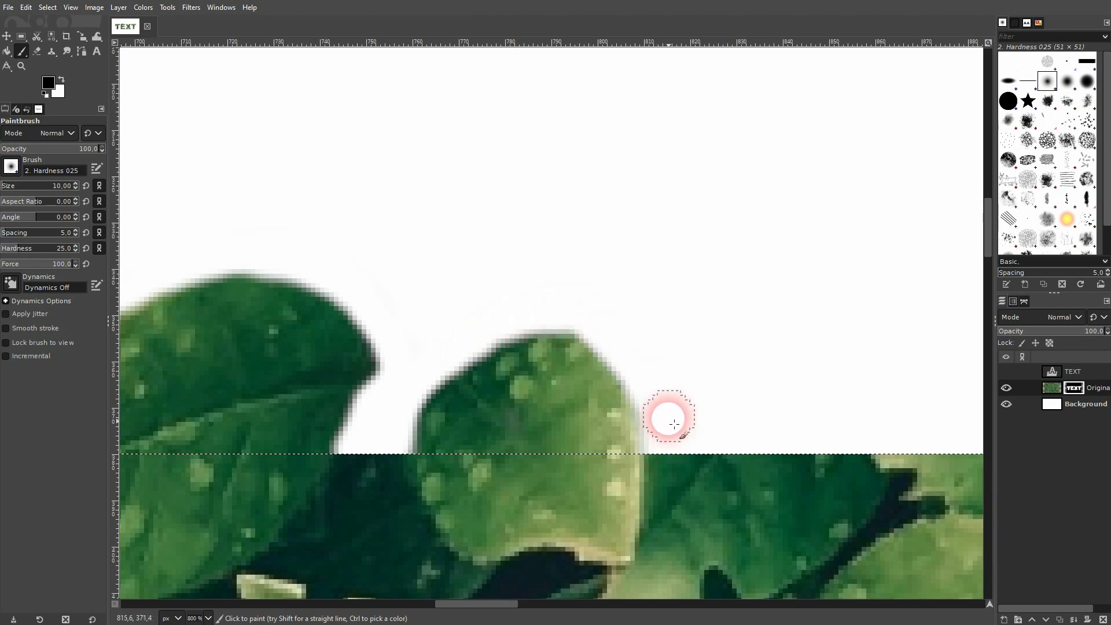
{"action": "scroll", "coordinate": [675, 424], "scroll_direction": "down", "scroll_amount": 4}
Mask out the dark fringe and notches around the leaf standing on the E's middle arm.
{"action": "left_click_drag", "start_coordinate": [754, 412], "coordinate": [586, 300]}
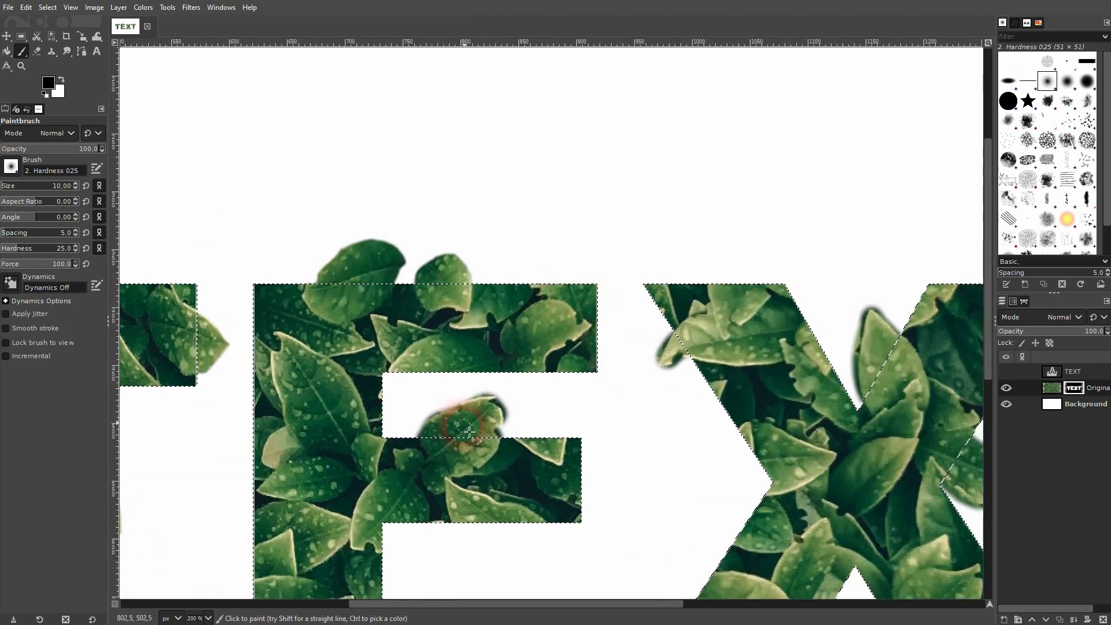
{"action": "scroll", "coordinate": [529, 354], "scroll_direction": "up", "scroll_amount": 2}
{"action": "scroll", "coordinate": [528, 377], "scroll_direction": "up", "scroll_amount": 3}
{"action": "scroll", "coordinate": [557, 382], "scroll_direction": "up", "scroll_amount": 2}
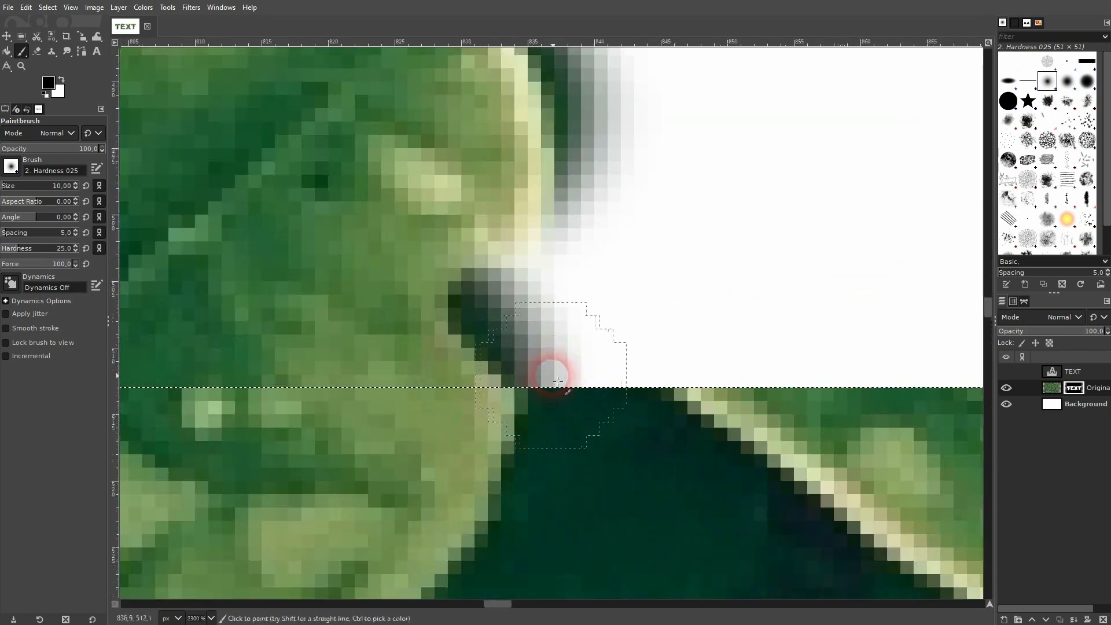
{"action": "mouse_move", "coordinate": [586, 378]}
{"action": "left_mouse_down"}
{"action": "mouse_move", "coordinate": [499, 319]}
{"action": "mouse_move", "coordinate": [559, 336]}
{"action": "mouse_move", "coordinate": [607, 304]}
{"action": "mouse_move", "coordinate": [632, 219]}
{"action": "mouse_move", "coordinate": [631, 319]}
{"action": "mouse_move", "coordinate": [631, 297]}
{"action": "mouse_move", "coordinate": [598, 325]}
{"action": "mouse_move", "coordinate": [600, 279]}
{"action": "left_mouse_up"}
{"action": "scroll", "coordinate": [607, 305], "scroll_direction": "down", "scroll_amount": 3}
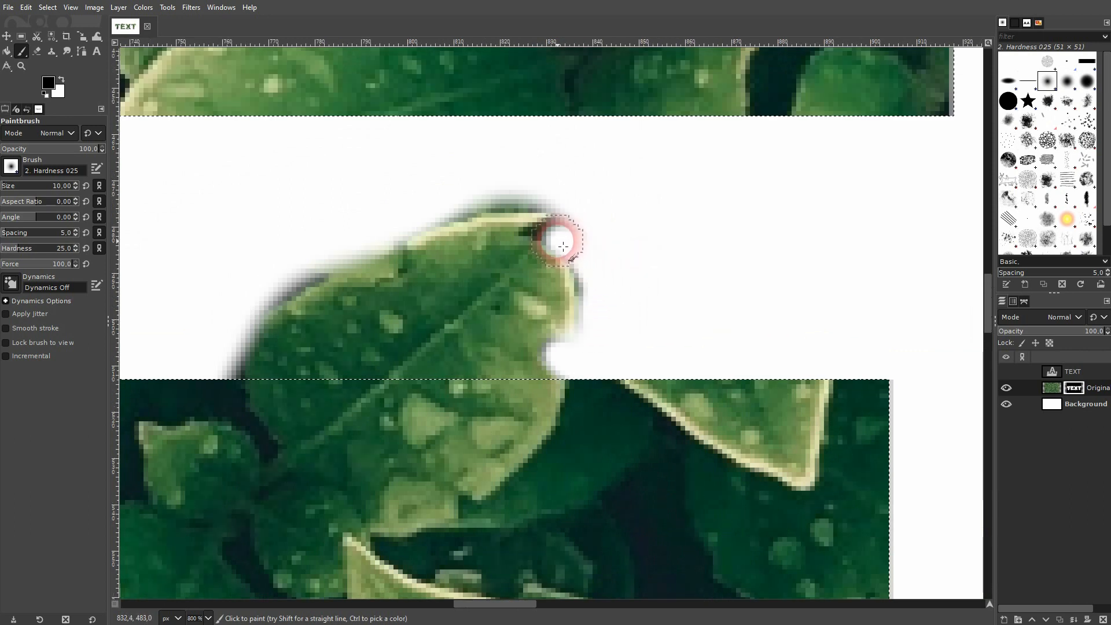
{"action": "mouse_move", "coordinate": [548, 242]}
{"action": "left_mouse_down"}
{"action": "mouse_move", "coordinate": [581, 235]}
{"action": "mouse_move", "coordinate": [606, 354]}
{"action": "mouse_move", "coordinate": [585, 220]}
{"action": "mouse_move", "coordinate": [541, 247]}
{"action": "mouse_move", "coordinate": [575, 226]}
{"action": "mouse_move", "coordinate": [570, 209]}
{"action": "mouse_move", "coordinate": [546, 202]}
{"action": "mouse_move", "coordinate": [490, 203]}
{"action": "mouse_move", "coordinate": [374, 244]}
{"action": "mouse_move", "coordinate": [249, 339]}
{"action": "left_mouse_up"}
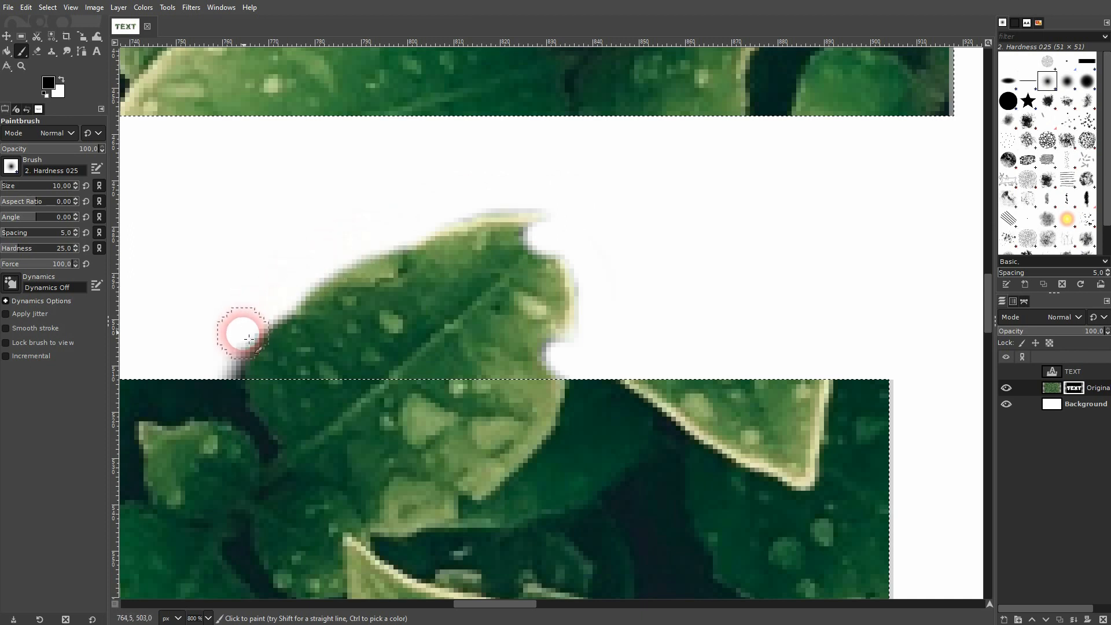
{"action": "mouse_move", "coordinate": [374, 253]}
{"action": "left_mouse_down"}
{"action": "mouse_move", "coordinate": [447, 219]}
{"action": "mouse_move", "coordinate": [542, 205]}
{"action": "mouse_move", "coordinate": [595, 230]}
{"action": "mouse_move", "coordinate": [550, 228]}
{"action": "mouse_move", "coordinate": [530, 211]}
{"action": "mouse_move", "coordinate": [590, 273]}
{"action": "left_mouse_up"}
Mask out the dark residue on both sides and around the tip of the leaf hanging below the E's bottom arm.
{"action": "key", "text": "2"}
{"action": "scroll", "coordinate": [631, 324], "scroll_direction": "down", "scroll_amount": 5}
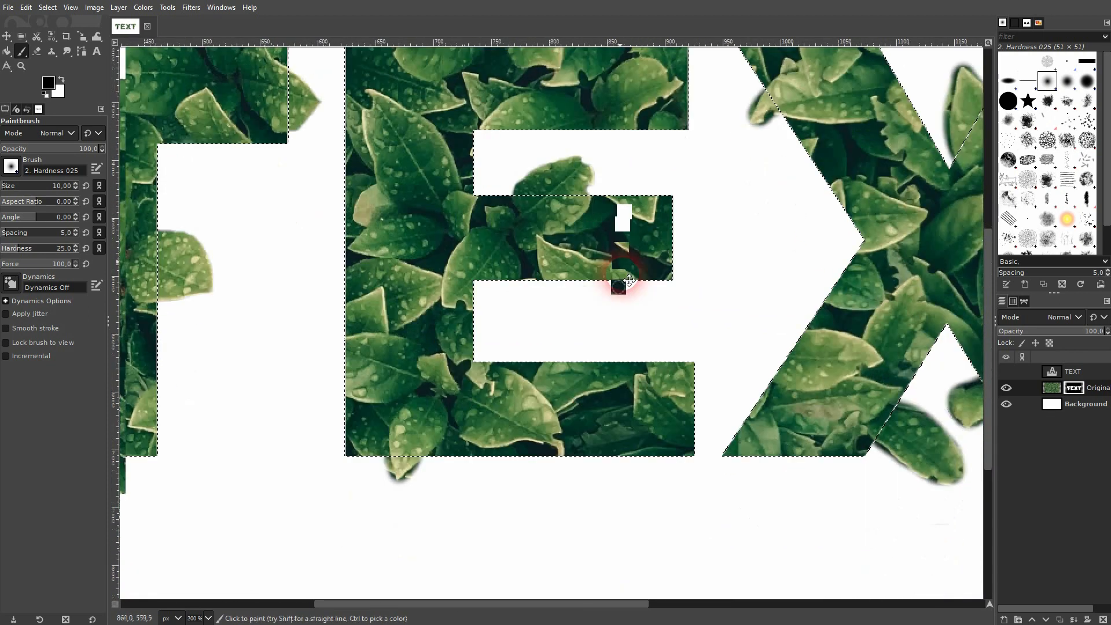
{"action": "scroll", "coordinate": [372, 453], "scroll_direction": "up", "scroll_amount": 1, "text": "ctrl"}
{"action": "key", "text": "5"}
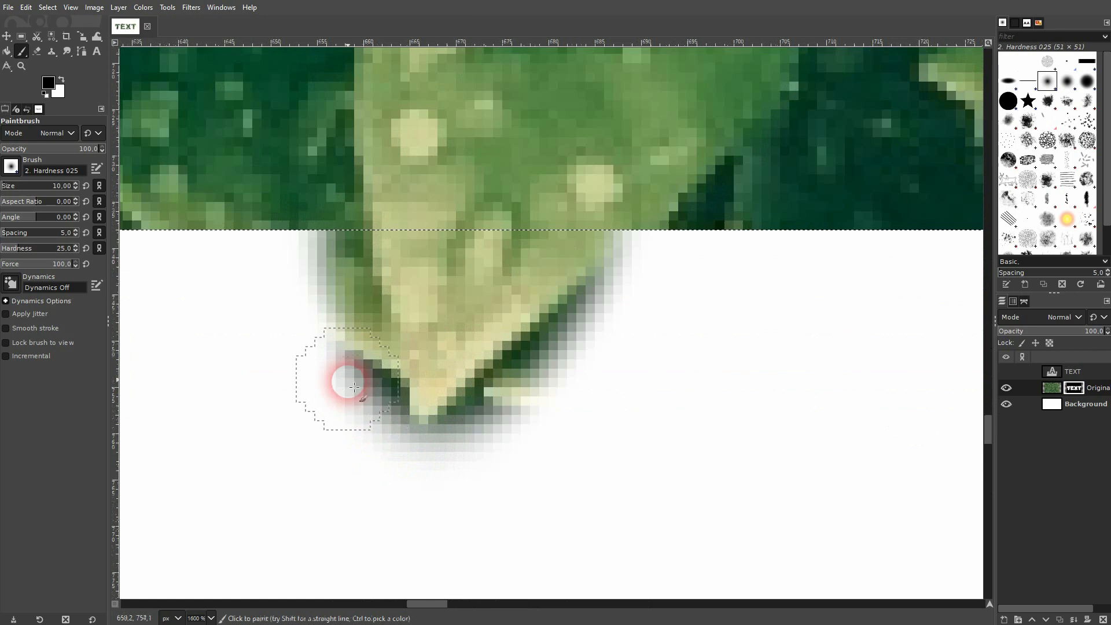
{"action": "mouse_move", "coordinate": [331, 307]}
{"action": "left_mouse_down"}
{"action": "mouse_move", "coordinate": [338, 345]}
{"action": "mouse_move", "coordinate": [382, 404]}
{"action": "mouse_move", "coordinate": [397, 464]}
{"action": "mouse_move", "coordinate": [457, 498]}
{"action": "left_mouse_up"}
{"action": "mouse_move", "coordinate": [665, 255]}
{"action": "left_mouse_down"}
{"action": "mouse_move", "coordinate": [414, 464]}
{"action": "mouse_move", "coordinate": [513, 428]}
{"action": "mouse_move", "coordinate": [647, 337]}
{"action": "mouse_move", "coordinate": [482, 452]}
{"action": "mouse_move", "coordinate": [411, 451]}
{"action": "mouse_move", "coordinate": [318, 252]}
{"action": "left_mouse_up"}
Paint the mask black around the long leaf extending from the X's lower-left leg, removing its dark fringe and the dark notch underneath.
{"action": "scroll", "coordinate": [392, 278], "scroll_direction": "down", "scroll_amount": 5}
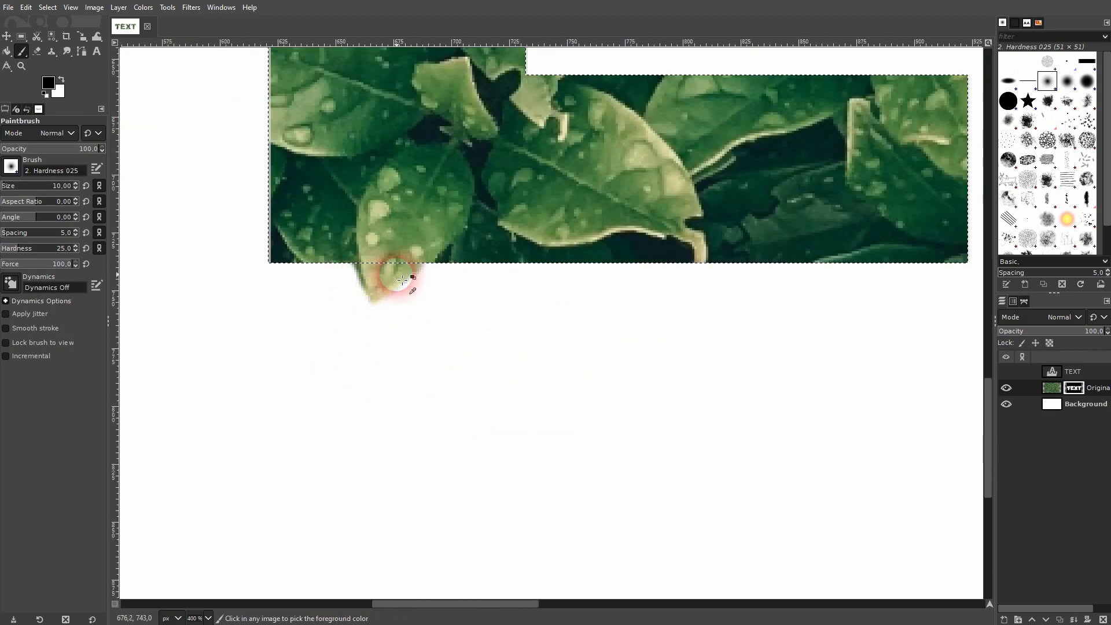
{"action": "scroll", "coordinate": [620, 258], "scroll_direction": "up", "scroll_amount": 2}
{"action": "scroll", "coordinate": [913, 276], "scroll_direction": "up", "scroll_amount": 2}
{"action": "scroll", "coordinate": [620, 317], "scroll_direction": "up", "scroll_amount": 2}
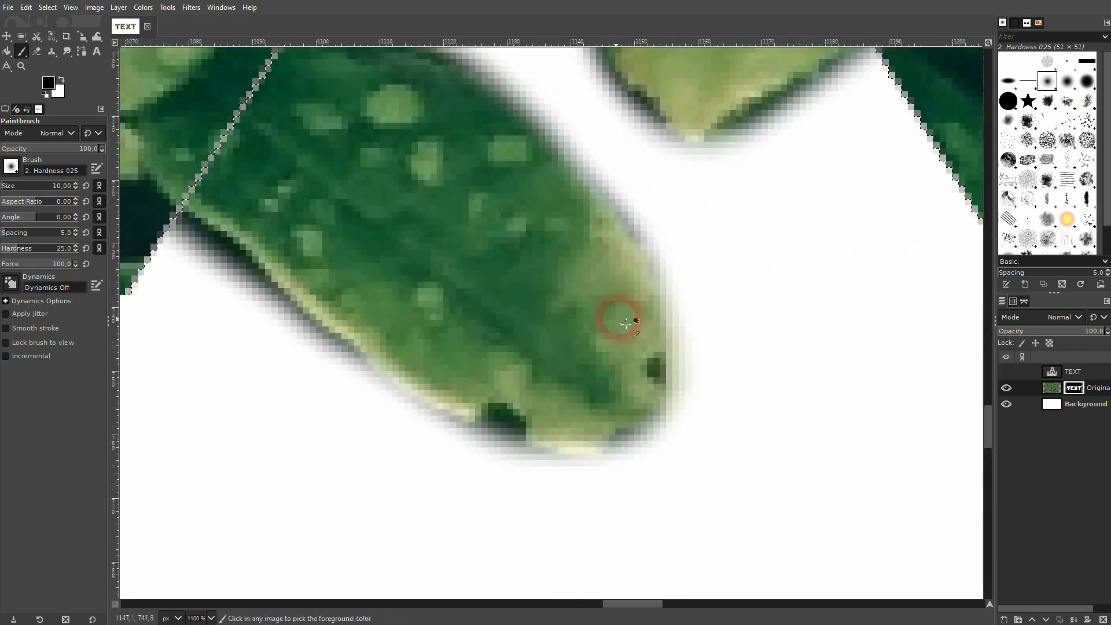
{"action": "scroll", "coordinate": [552, 305], "scroll_direction": "down", "scroll_amount": 2}
{"action": "left_click_drag", "start_coordinate": [318, 276], "coordinate": [461, 397]}
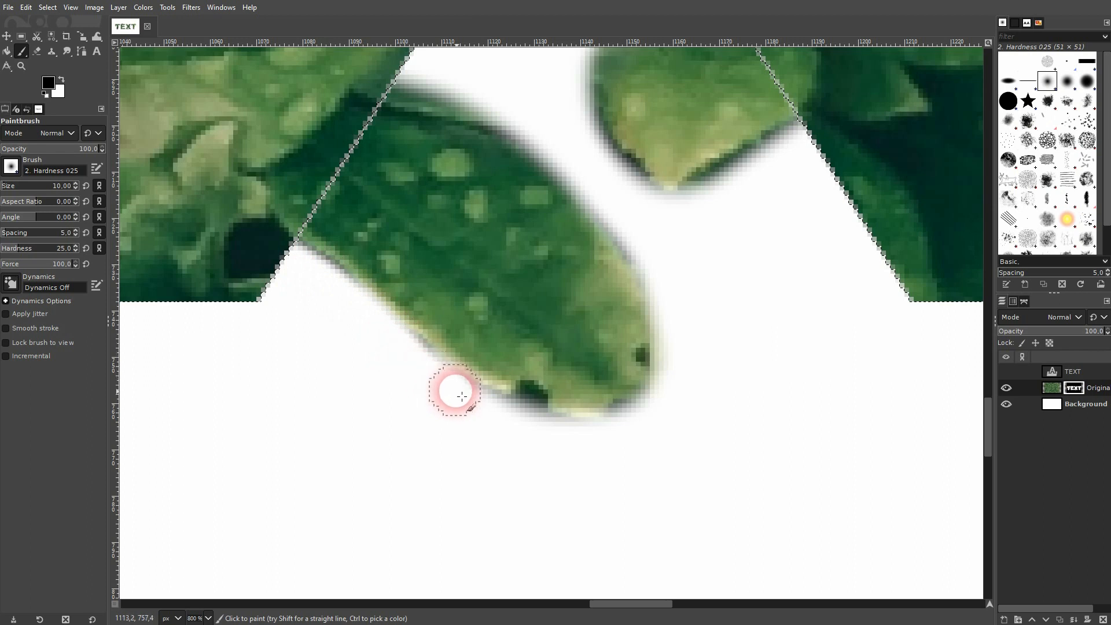
{"action": "mouse_move", "coordinate": [323, 270]}
{"action": "left_mouse_down"}
{"action": "mouse_move", "coordinate": [402, 352]}
{"action": "mouse_move", "coordinate": [493, 410]}
{"action": "left_mouse_up"}
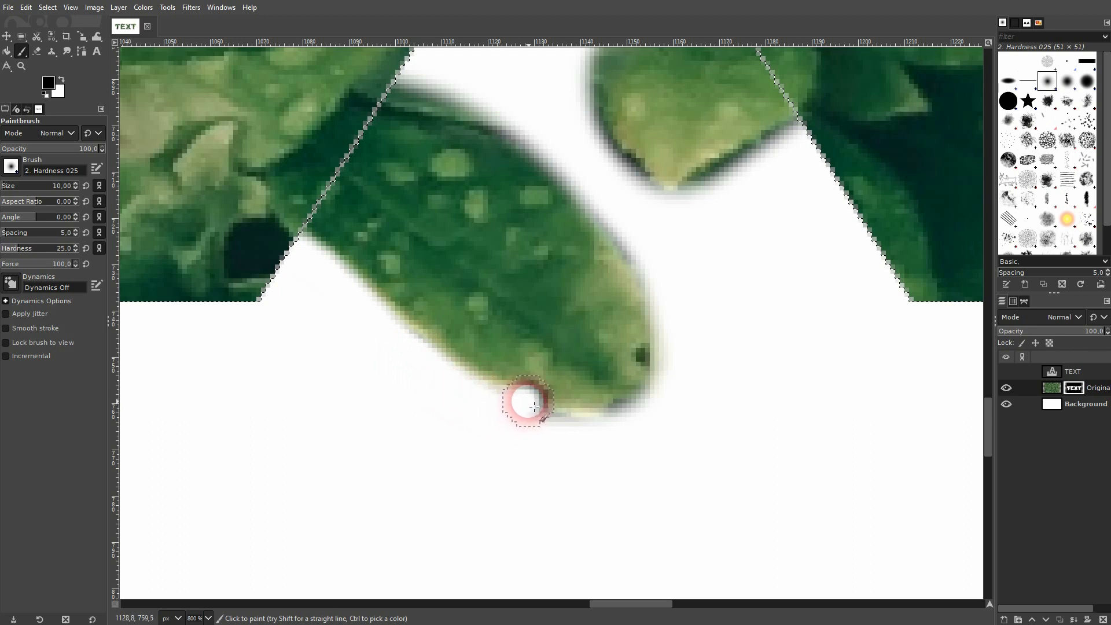
{"action": "mouse_move", "coordinate": [533, 409]}
{"action": "left_mouse_down"}
{"action": "mouse_move", "coordinate": [557, 436]}
{"action": "mouse_move", "coordinate": [584, 440]}
{"action": "mouse_move", "coordinate": [663, 416]}
{"action": "mouse_move", "coordinate": [614, 435]}
{"action": "mouse_move", "coordinate": [640, 428]}
{"action": "mouse_move", "coordinate": [681, 384]}
{"action": "mouse_move", "coordinate": [665, 273]}
{"action": "left_mouse_up"}
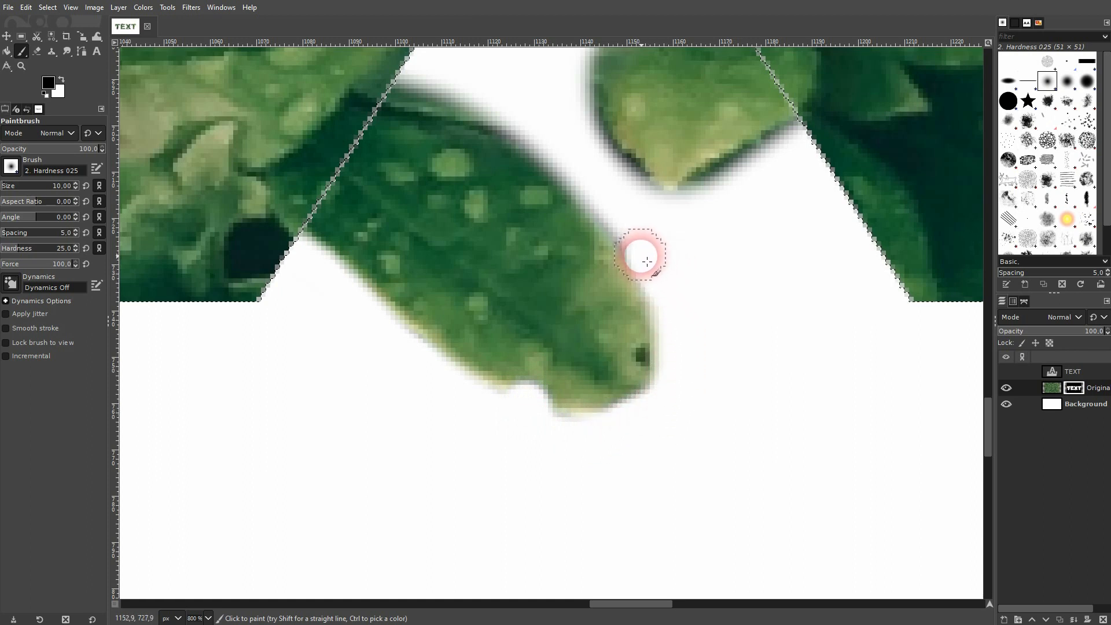
{"action": "mouse_move", "coordinate": [528, 129]}
{"action": "left_mouse_down"}
{"action": "mouse_move", "coordinate": [550, 203]}
{"action": "mouse_move", "coordinate": [560, 197]}
{"action": "mouse_move", "coordinate": [473, 159]}
{"action": "left_mouse_up"}
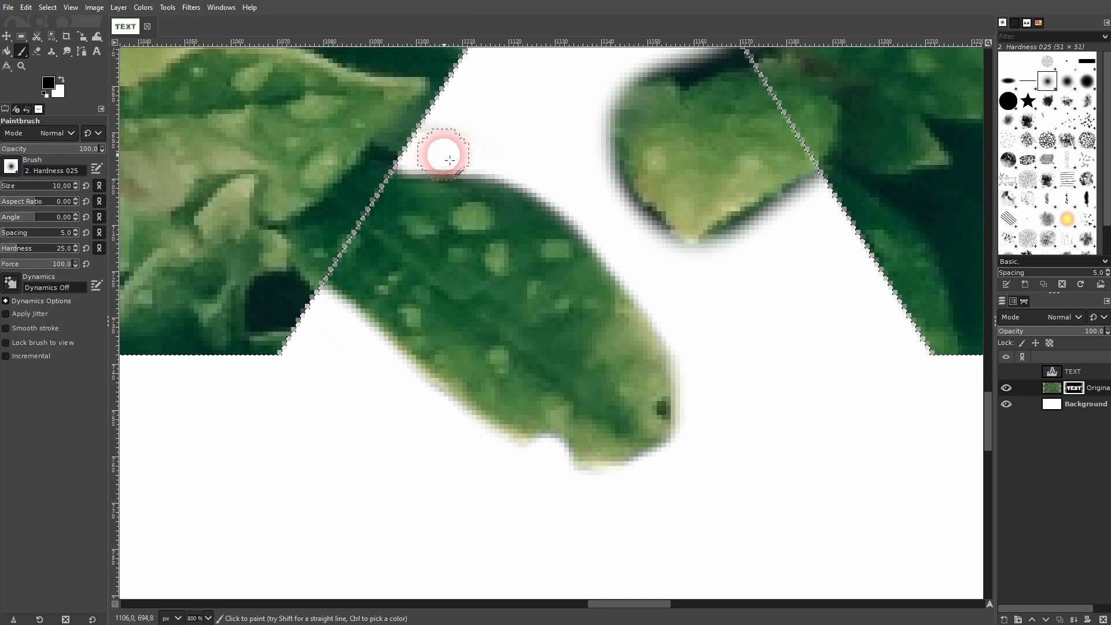
Mask out the dark fringe around the small leaf on the inner edge of the X's lower-right leg.
{"action": "mouse_move", "coordinate": [776, 216]}
{"action": "left_mouse_down"}
{"action": "mouse_move", "coordinate": [719, 266]}
{"action": "mouse_move", "coordinate": [602, 297]}
{"action": "left_mouse_up"}
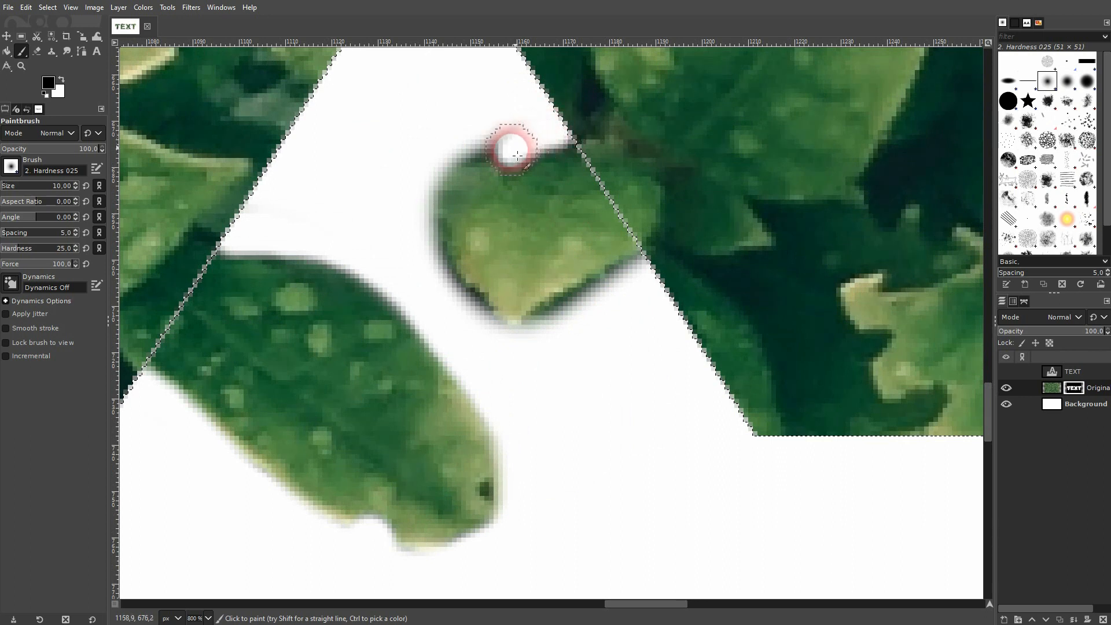
{"action": "mouse_move", "coordinate": [516, 159]}
{"action": "left_mouse_down"}
{"action": "mouse_move", "coordinate": [457, 150]}
{"action": "mouse_move", "coordinate": [430, 184]}
{"action": "mouse_move", "coordinate": [431, 216]}
{"action": "mouse_move", "coordinate": [458, 291]}
{"action": "mouse_move", "coordinate": [545, 385]}
{"action": "mouse_move", "coordinate": [630, 302]}
{"action": "mouse_move", "coordinate": [642, 263]}
{"action": "mouse_move", "coordinate": [529, 346]}
{"action": "mouse_move", "coordinate": [594, 302]}
{"action": "mouse_move", "coordinate": [636, 259]}
{"action": "left_mouse_up"}
{"action": "scroll", "coordinate": [526, 166], "scroll_direction": "down", "scroll_amount": 6}
Mask out the dark edge and underside residue of the curled leaf tip beside the X's upper-left arm.
{"action": "scroll", "coordinate": [567, 199], "scroll_direction": "up", "scroll_amount": 2}
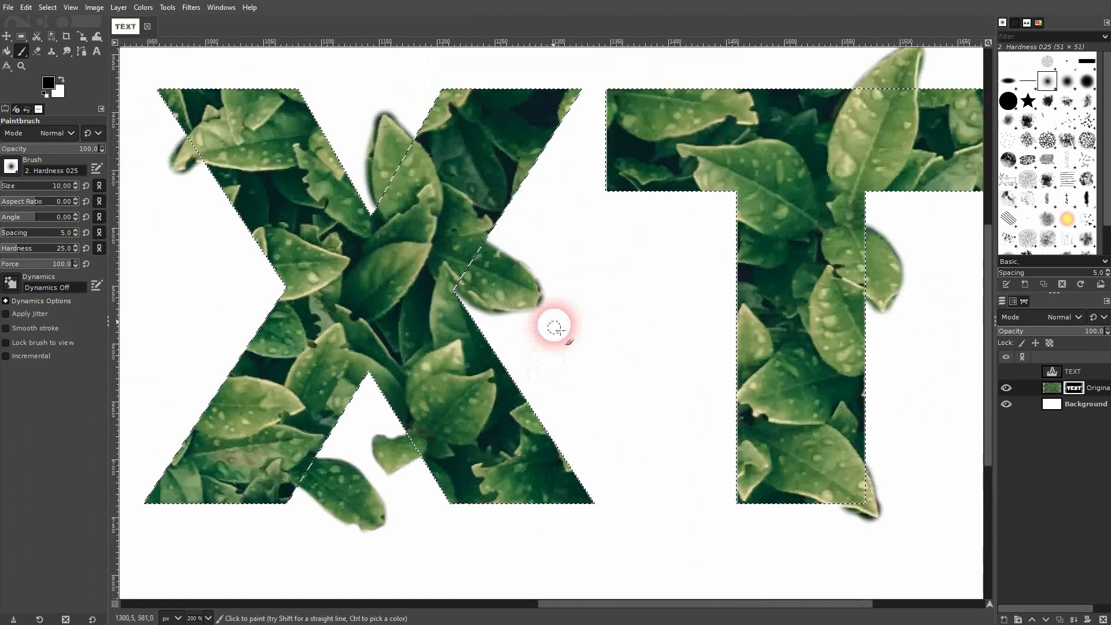
{"action": "scroll", "coordinate": [162, 162], "scroll_direction": "up", "scroll_amount": 6}
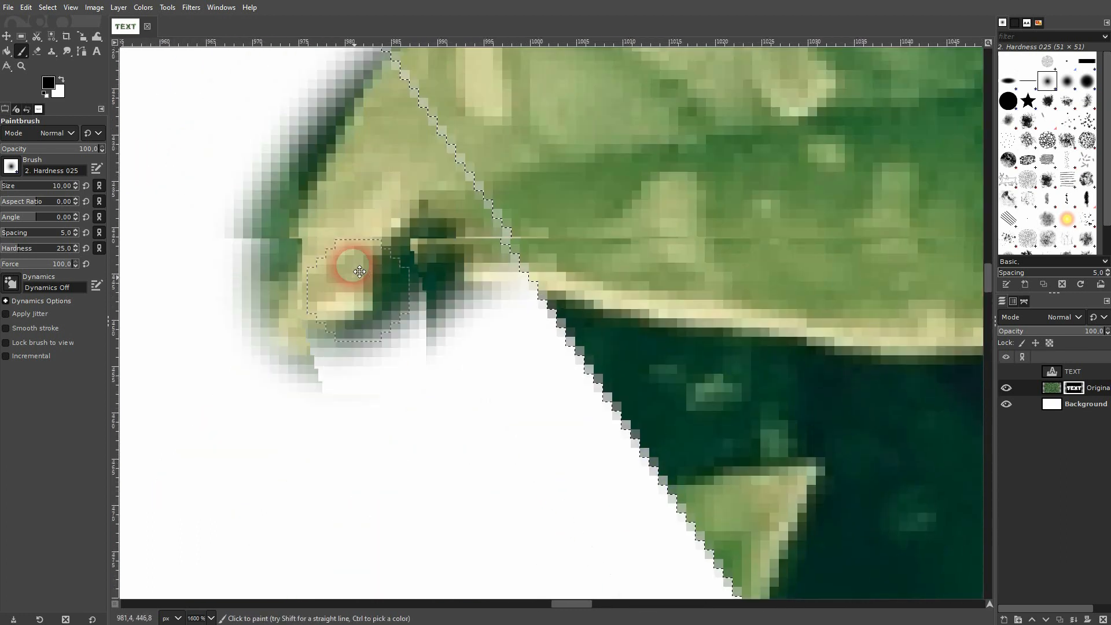
{"action": "scroll", "coordinate": [359, 272], "scroll_direction": "up", "scroll_amount": 2}
{"action": "mouse_move", "coordinate": [380, 97]}
{"action": "left_mouse_down"}
{"action": "mouse_move", "coordinate": [345, 124]}
{"action": "mouse_move", "coordinate": [272, 241]}
{"action": "mouse_move", "coordinate": [261, 302]}
{"action": "mouse_move", "coordinate": [235, 340]}
{"action": "mouse_move", "coordinate": [298, 142]}
{"action": "left_mouse_up"}
{"action": "mouse_move", "coordinate": [539, 329]}
{"action": "left_mouse_down"}
{"action": "mouse_move", "coordinate": [461, 280]}
{"action": "mouse_move", "coordinate": [420, 341]}
{"action": "mouse_move", "coordinate": [448, 282]}
{"action": "mouse_move", "coordinate": [407, 388]}
{"action": "mouse_move", "coordinate": [318, 408]}
{"action": "mouse_move", "coordinate": [281, 401]}
{"action": "left_mouse_up"}
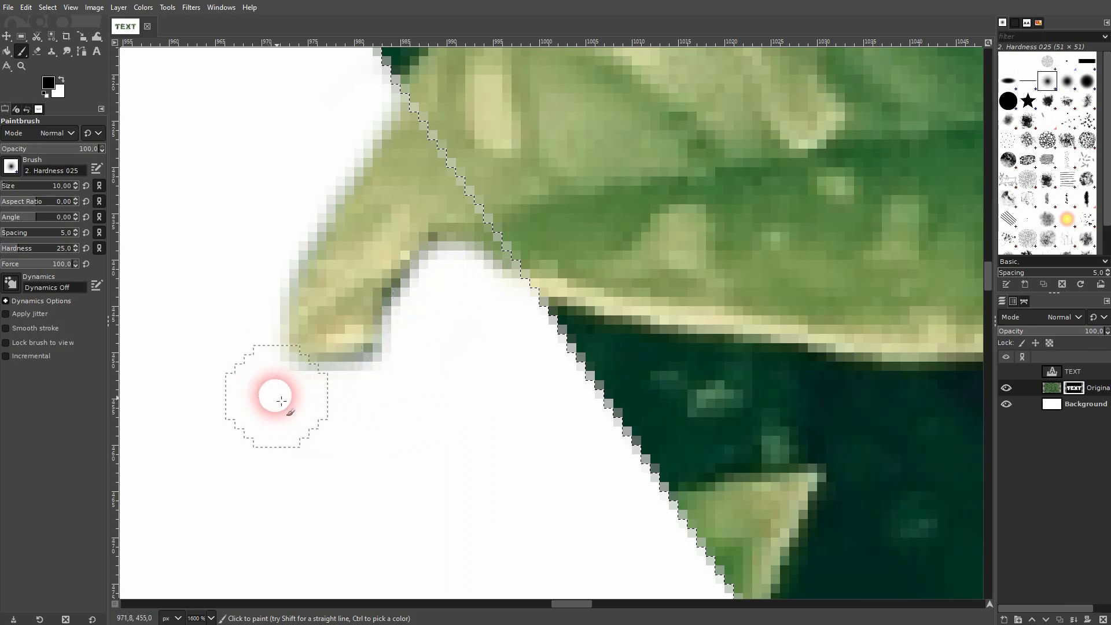
Mask out the dark fringe along both sides and the tip of the pointed leaf in the X's upper notch.
{"action": "scroll", "coordinate": [515, 372], "scroll_direction": "down", "scroll_amount": 7}
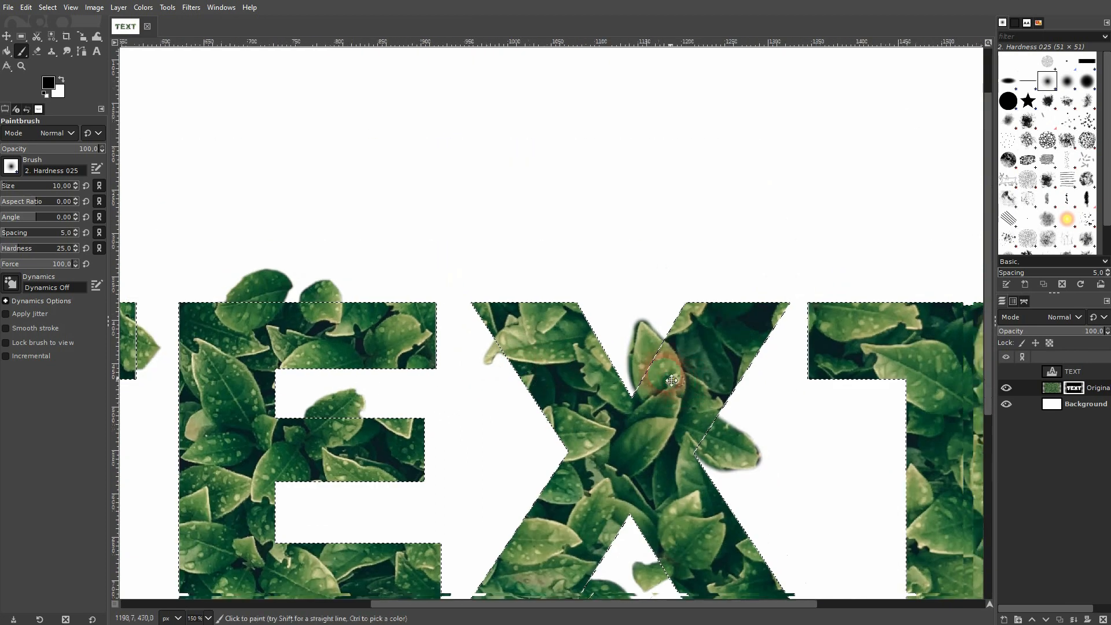
{"action": "left_click_drag", "start_coordinate": [671, 381], "coordinate": [476, 326]}
{"action": "scroll", "coordinate": [427, 299], "scroll_direction": "up", "scroll_amount": 4}
{"action": "left_click_drag", "start_coordinate": [461, 432], "coordinate": [452, 433]}
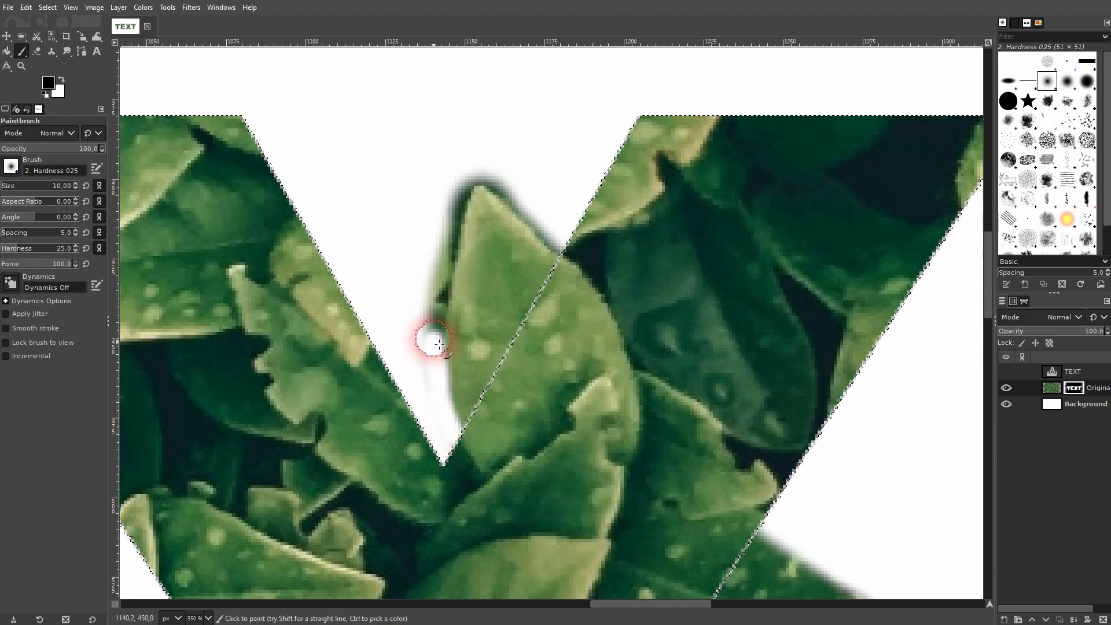
{"action": "mouse_move", "coordinate": [450, 242]}
{"action": "left_mouse_down"}
{"action": "mouse_move", "coordinate": [477, 154]}
{"action": "mouse_move", "coordinate": [442, 199]}
{"action": "mouse_move", "coordinate": [415, 314]}
{"action": "mouse_move", "coordinate": [427, 421]}
{"action": "mouse_move", "coordinate": [425, 265]}
{"action": "mouse_move", "coordinate": [413, 317]}
{"action": "mouse_move", "coordinate": [417, 384]}
{"action": "mouse_move", "coordinate": [452, 441]}
{"action": "mouse_move", "coordinate": [428, 298]}
{"action": "mouse_move", "coordinate": [437, 231]}
{"action": "left_mouse_up"}
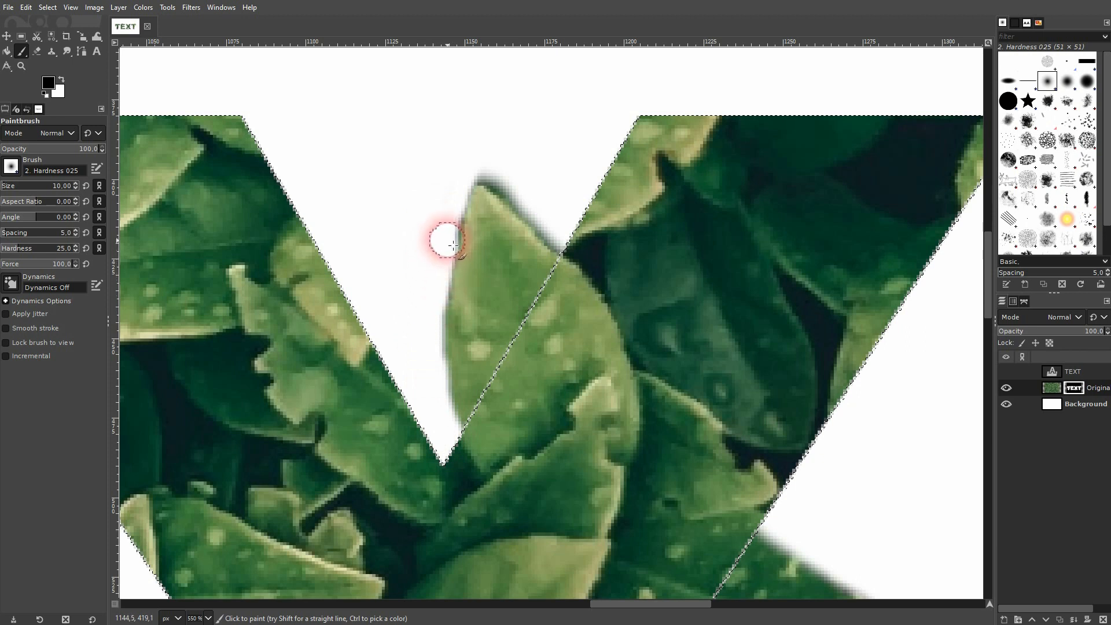
{"action": "left_click_drag", "start_coordinate": [483, 179], "coordinate": [554, 224]}
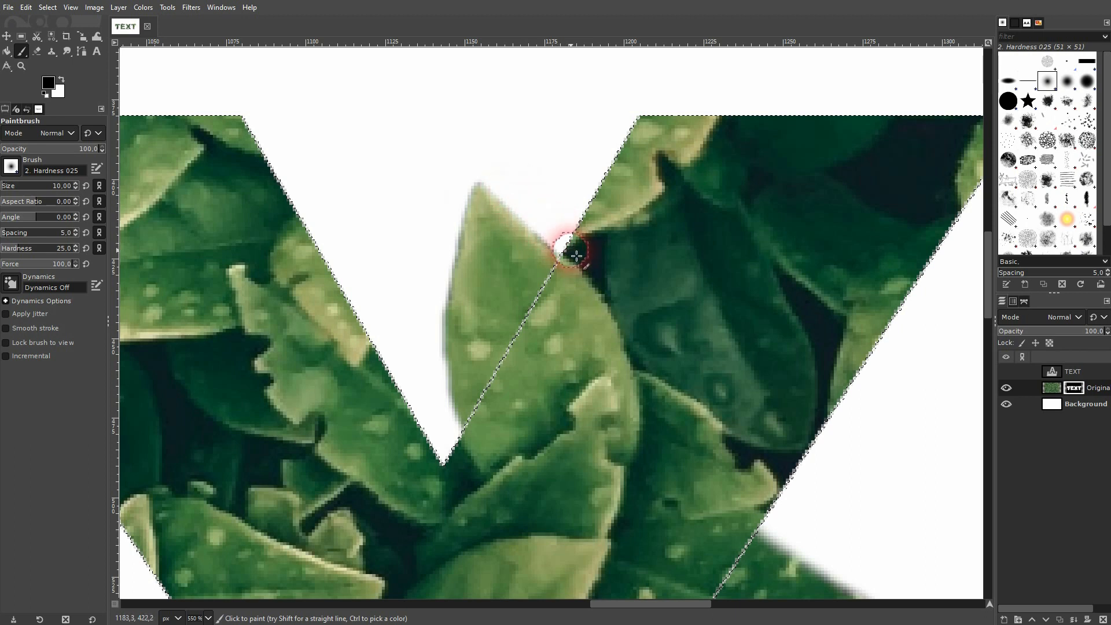
Paint the mask black along the underside, tip and upper edge of the leaf extending from the X's right side.
{"action": "key", "text": "2"}
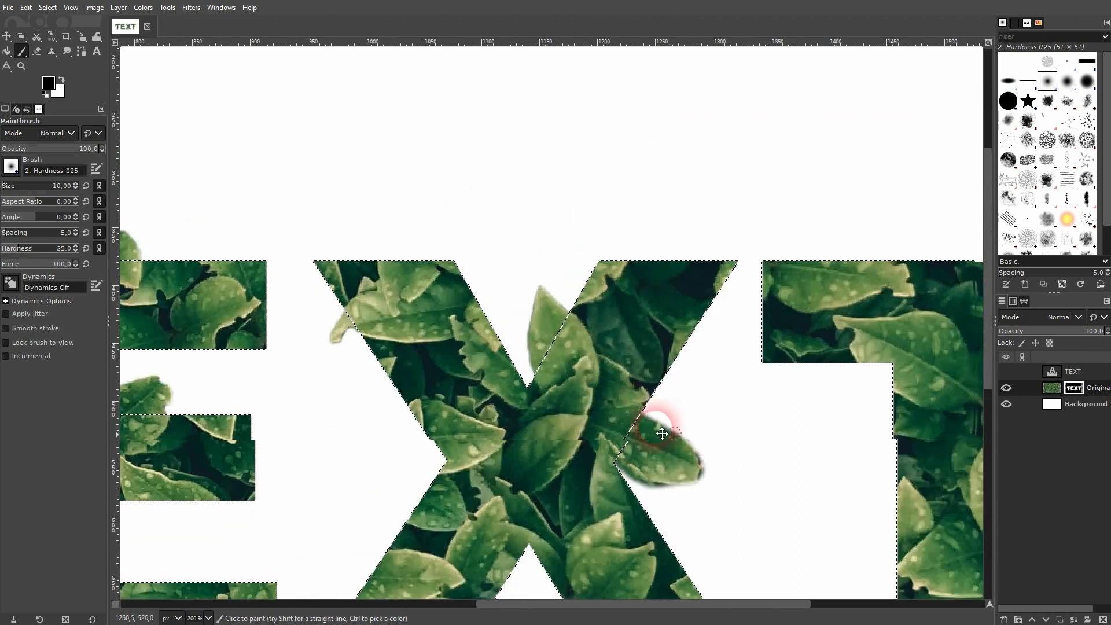
{"action": "key", "text": "4"}
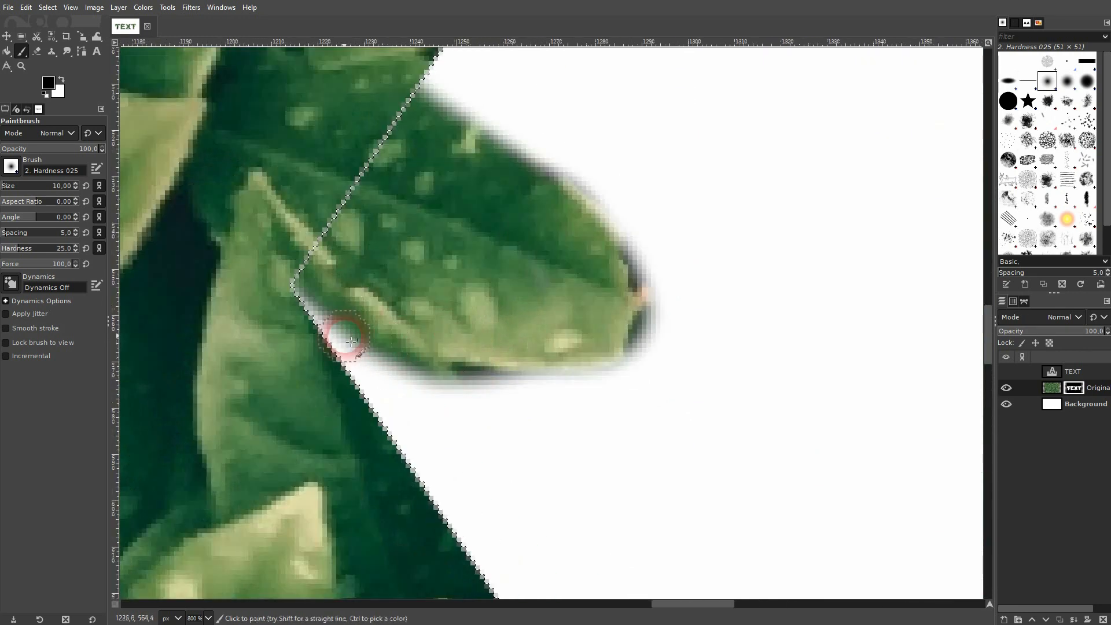
{"action": "mouse_move", "coordinate": [380, 369]}
{"action": "left_mouse_down"}
{"action": "mouse_move", "coordinate": [435, 389]}
{"action": "mouse_move", "coordinate": [607, 397]}
{"action": "mouse_move", "coordinate": [664, 347]}
{"action": "mouse_move", "coordinate": [613, 384]}
{"action": "mouse_move", "coordinate": [478, 394]}
{"action": "left_mouse_up"}
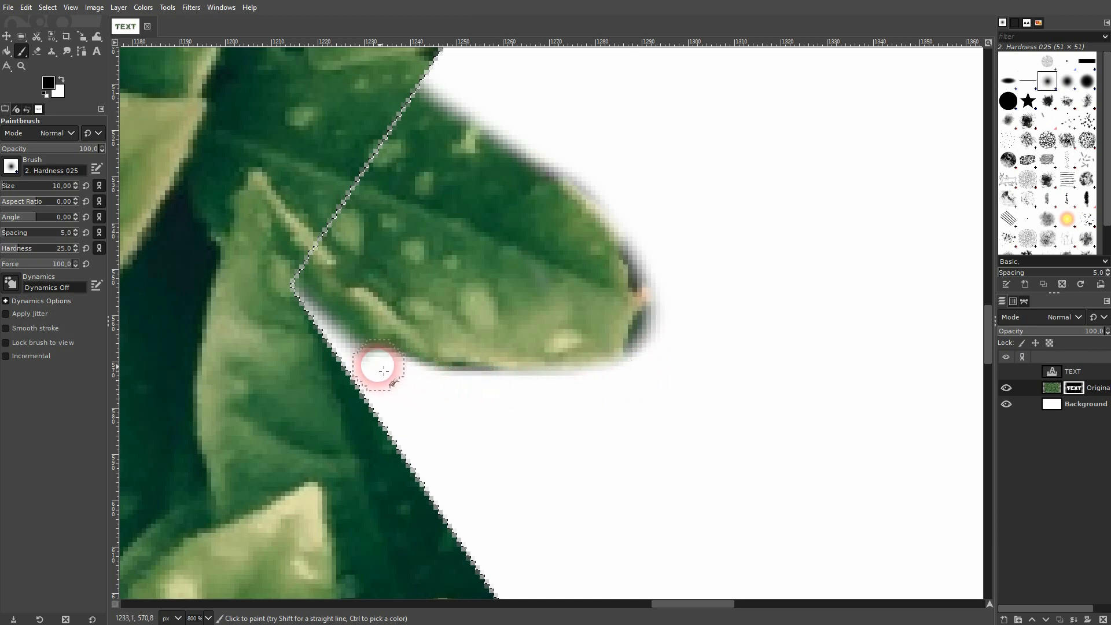
{"action": "mouse_move", "coordinate": [454, 376]}
{"action": "left_mouse_down"}
{"action": "mouse_move", "coordinate": [637, 379]}
{"action": "mouse_move", "coordinate": [655, 331]}
{"action": "mouse_move", "coordinate": [649, 288]}
{"action": "mouse_move", "coordinate": [606, 203]}
{"action": "mouse_move", "coordinate": [654, 226]}
{"action": "mouse_move", "coordinate": [536, 141]}
{"action": "mouse_move", "coordinate": [593, 179]}
{"action": "left_mouse_up"}
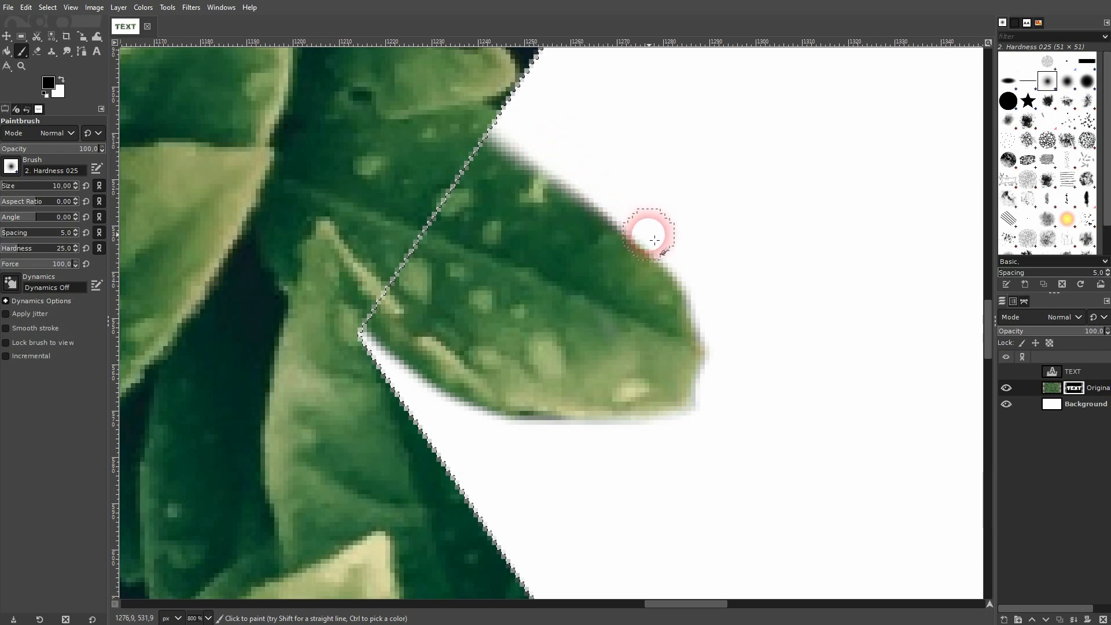
Mask out the dark fringe around the pointed leaf rising above the last T's crossbar.
{"action": "scroll", "coordinate": [684, 191], "scroll_direction": "down", "scroll_amount": 5}
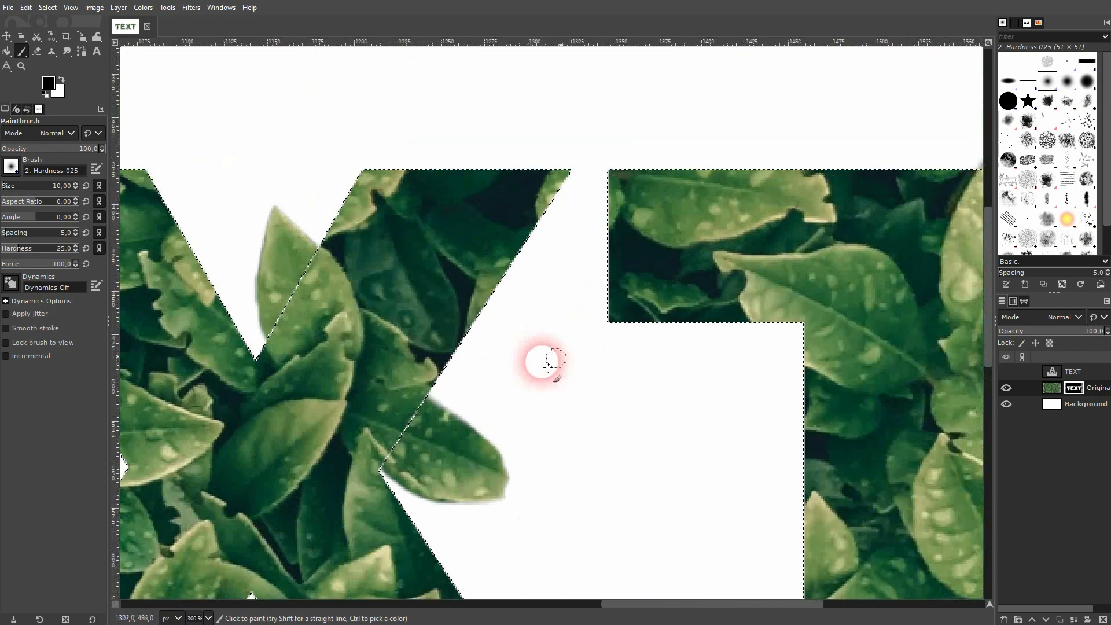
{"action": "scroll", "coordinate": [546, 361], "scroll_direction": "right", "scroll_amount": 10}
{"action": "scroll", "coordinate": [547, 361], "scroll_direction": "down", "scroll_amount": 3}
{"action": "scroll", "coordinate": [613, 284], "scroll_direction": "up", "scroll_amount": 5}
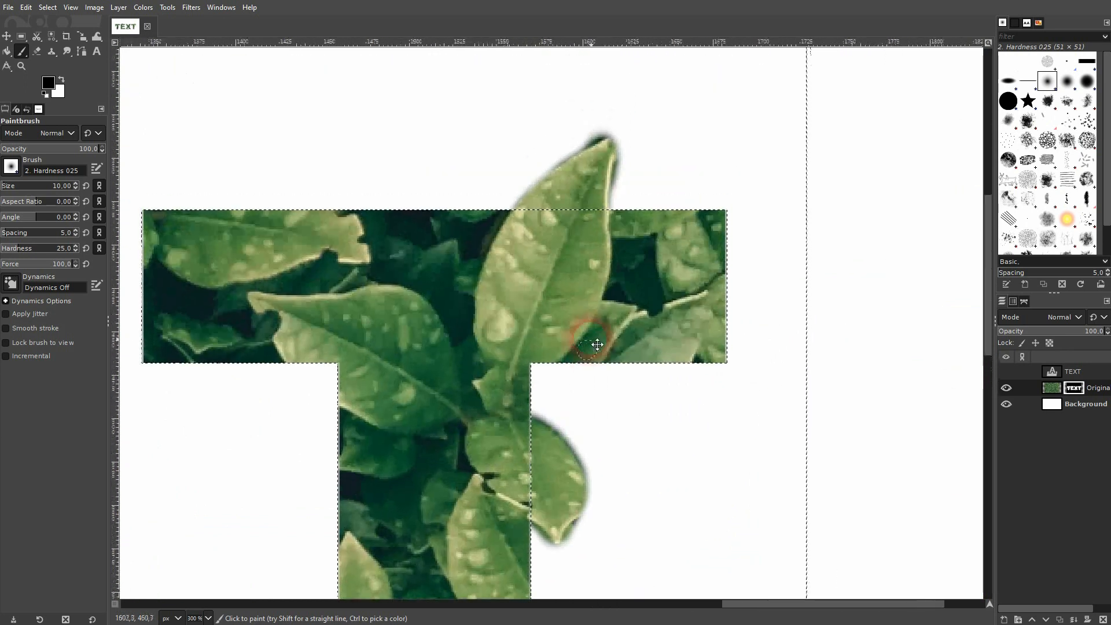
{"action": "scroll", "coordinate": [604, 233], "scroll_direction": "up", "scroll_amount": 2, "text": "ctrl"}
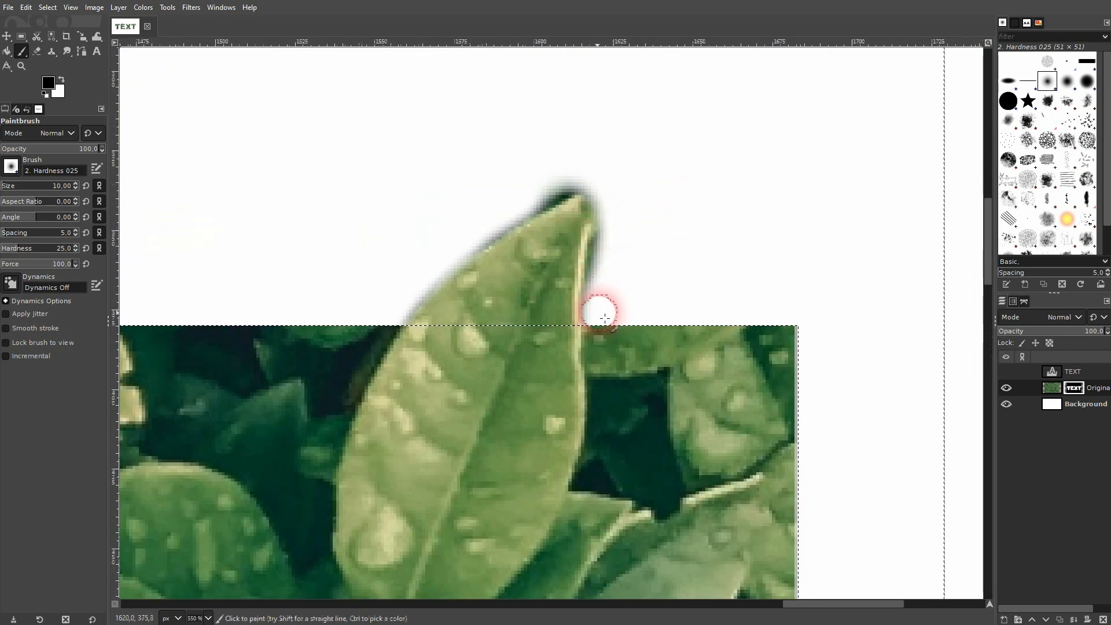
{"action": "mouse_move", "coordinate": [597, 308]}
{"action": "left_mouse_down"}
{"action": "mouse_move", "coordinate": [619, 174]}
{"action": "mouse_move", "coordinate": [614, 205]}
{"action": "mouse_move", "coordinate": [601, 192]}
{"action": "mouse_move", "coordinate": [570, 192]}
{"action": "mouse_move", "coordinate": [468, 246]}
{"action": "mouse_move", "coordinate": [484, 222]}
{"action": "mouse_move", "coordinate": [575, 162]}
{"action": "mouse_move", "coordinate": [593, 167]}
{"action": "mouse_move", "coordinate": [537, 198]}
{"action": "mouse_move", "coordinate": [578, 188]}
{"action": "mouse_move", "coordinate": [457, 262]}
{"action": "mouse_move", "coordinate": [412, 321]}
{"action": "left_mouse_up"}
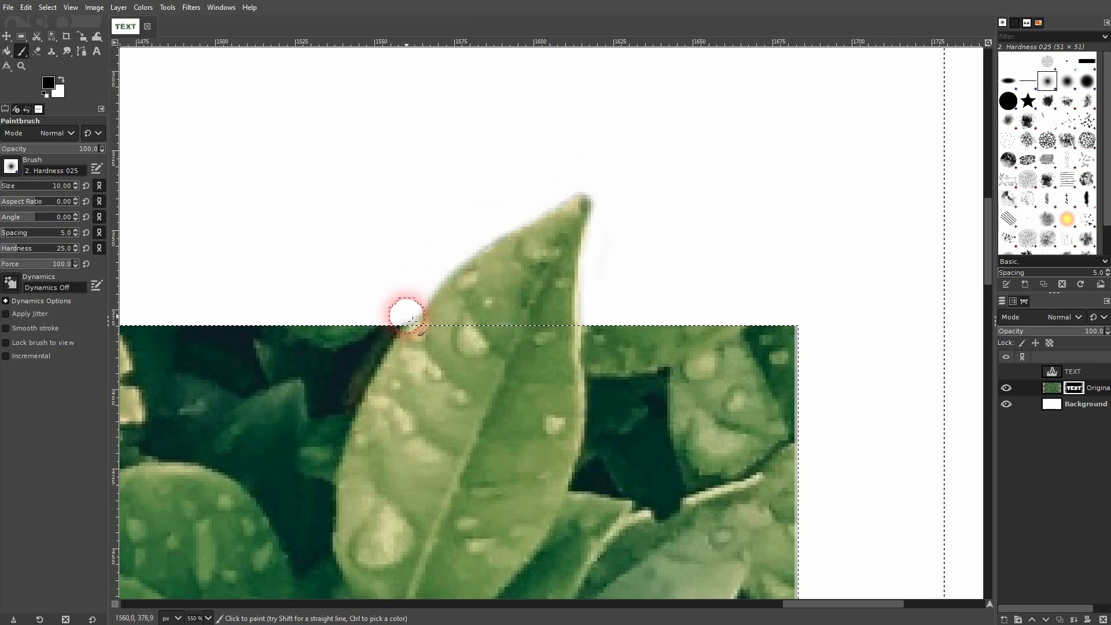
Mask out the dark fringe around the curved edge and pointed tip of the leaf extending from the right side of the last T's stem.
{"action": "scroll", "coordinate": [555, 407], "scroll_direction": "down", "scroll_amount": 2, "text": "ctrl"}
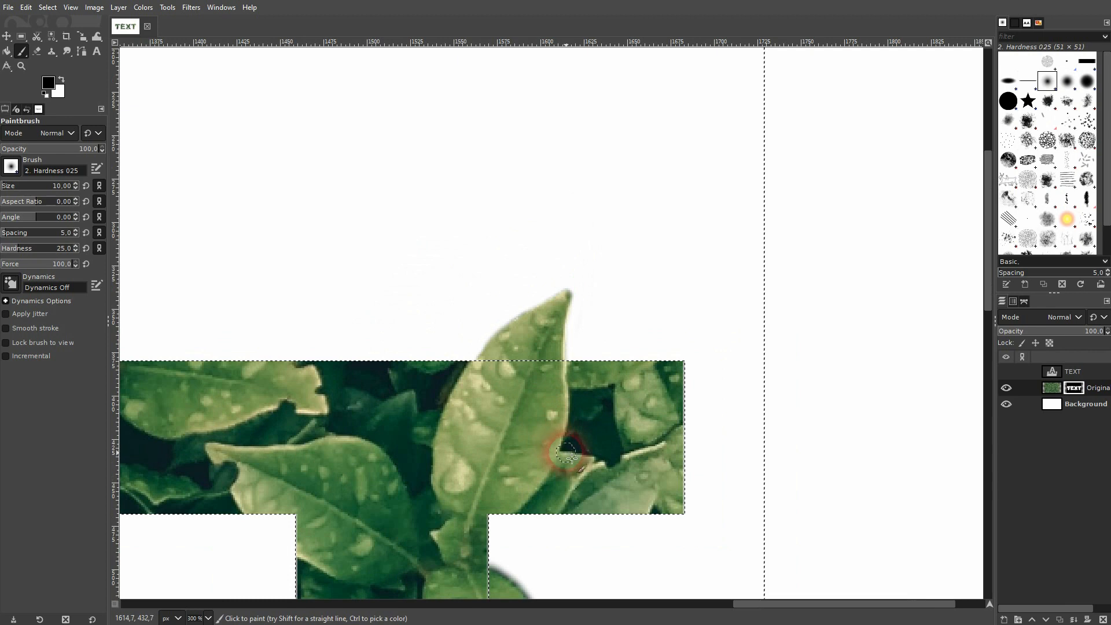
{"action": "left_click_drag", "start_coordinate": [568, 454], "coordinate": [467, 194]}
{"action": "scroll", "coordinate": [440, 351], "scroll_direction": "up", "scroll_amount": 3, "text": "ctrl"}
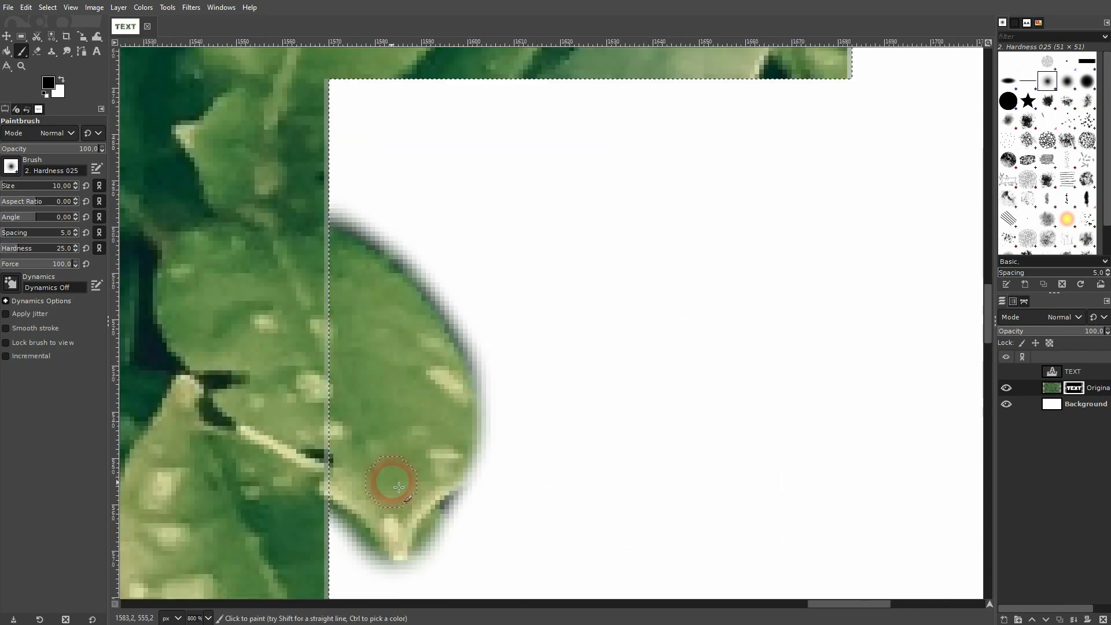
{"action": "left_click_drag", "start_coordinate": [377, 528], "coordinate": [339, 380]}
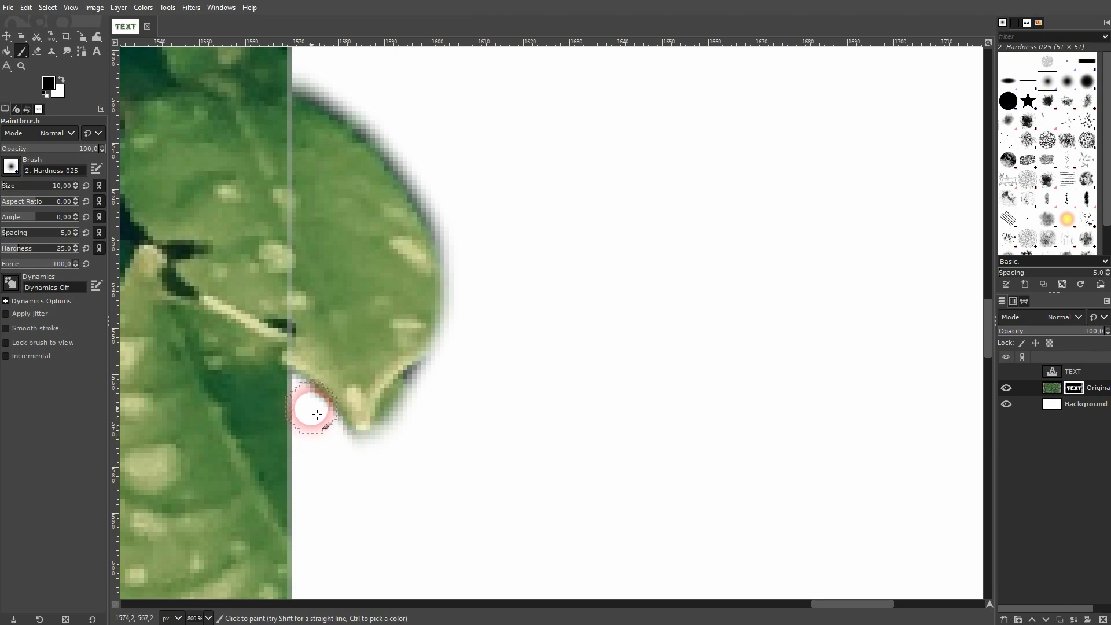
{"action": "mouse_move", "coordinate": [319, 411]}
{"action": "left_mouse_down"}
{"action": "mouse_move", "coordinate": [356, 461]}
{"action": "mouse_move", "coordinate": [393, 469]}
{"action": "mouse_move", "coordinate": [470, 374]}
{"action": "mouse_move", "coordinate": [398, 415]}
{"action": "mouse_move", "coordinate": [383, 466]}
{"action": "mouse_move", "coordinate": [413, 400]}
{"action": "mouse_move", "coordinate": [487, 340]}
{"action": "mouse_move", "coordinate": [498, 344]}
{"action": "mouse_move", "coordinate": [472, 310]}
{"action": "mouse_move", "coordinate": [451, 227]}
{"action": "left_mouse_up"}
{"action": "key", "text": "space"}
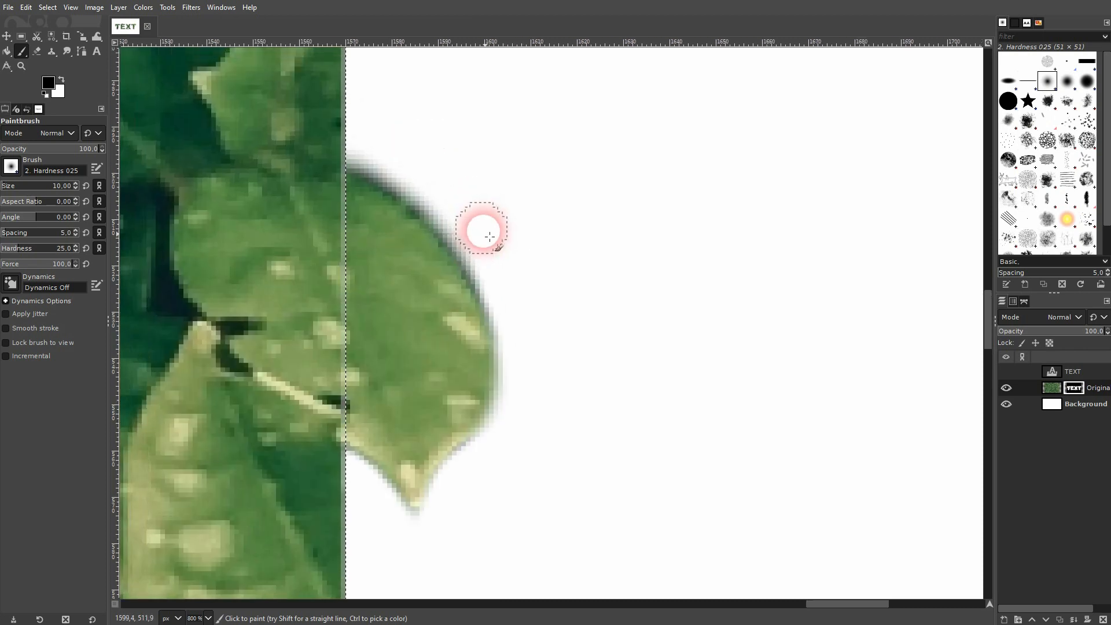
{"action": "mouse_move", "coordinate": [517, 328]}
{"action": "left_mouse_down"}
{"action": "mouse_move", "coordinate": [450, 224]}
{"action": "mouse_move", "coordinate": [354, 160]}
{"action": "mouse_move", "coordinate": [439, 225]}
{"action": "mouse_move", "coordinate": [508, 323]}
{"action": "left_mouse_up"}
Mask out the dark fringe along the outer right edge of the leaf tip at the last T's lower-right corner.
{"action": "scroll", "coordinate": [526, 454], "scroll_direction": "down", "scroll_amount": 3, "text": "ctrl"}
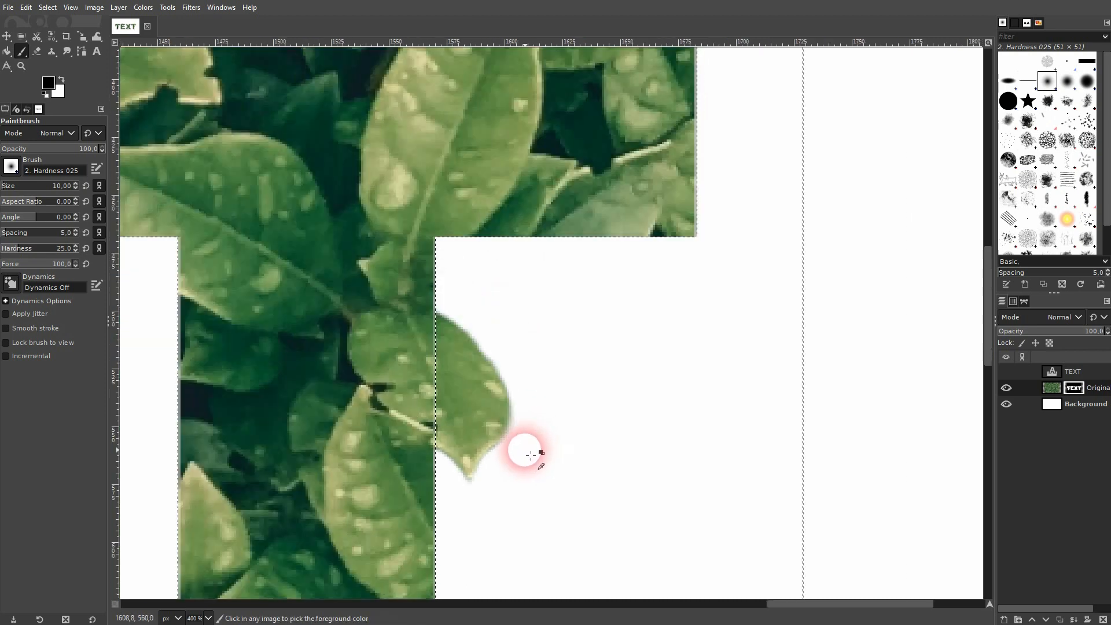
{"action": "scroll", "coordinate": [510, 289], "scroll_direction": "down", "scroll_amount": 3}
{"action": "scroll", "coordinate": [416, 480], "scroll_direction": "up", "scroll_amount": 3, "text": "ctrl"}
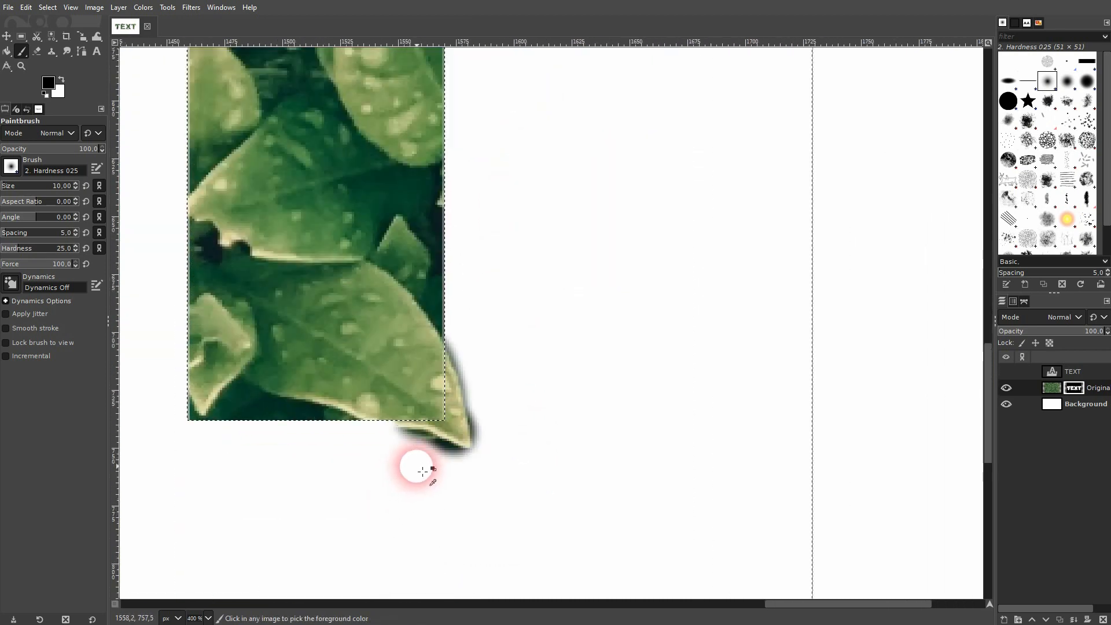
{"action": "key", "text": "ctrl+z"}
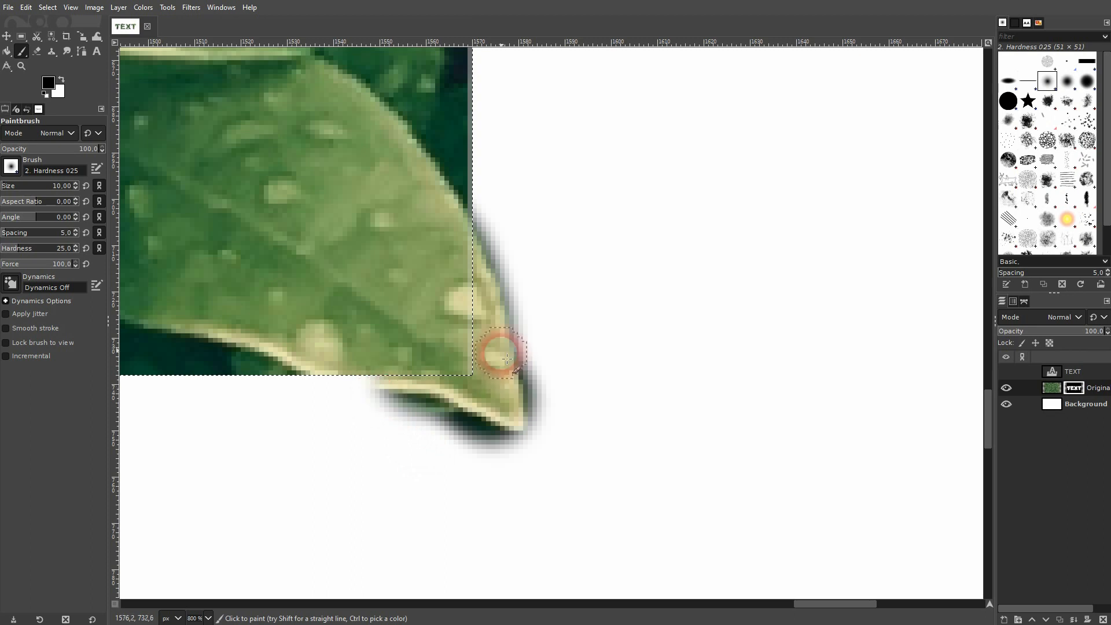
{"action": "mouse_move", "coordinate": [484, 200]}
{"action": "left_mouse_down"}
{"action": "mouse_move", "coordinate": [542, 397]}
{"action": "mouse_move", "coordinate": [532, 480]}
{"action": "left_mouse_up"}
Restore the lower edge of the leaf at the last T's base in white and mask out the dark residue beneath it in black.
{"action": "key", "text": "x"}
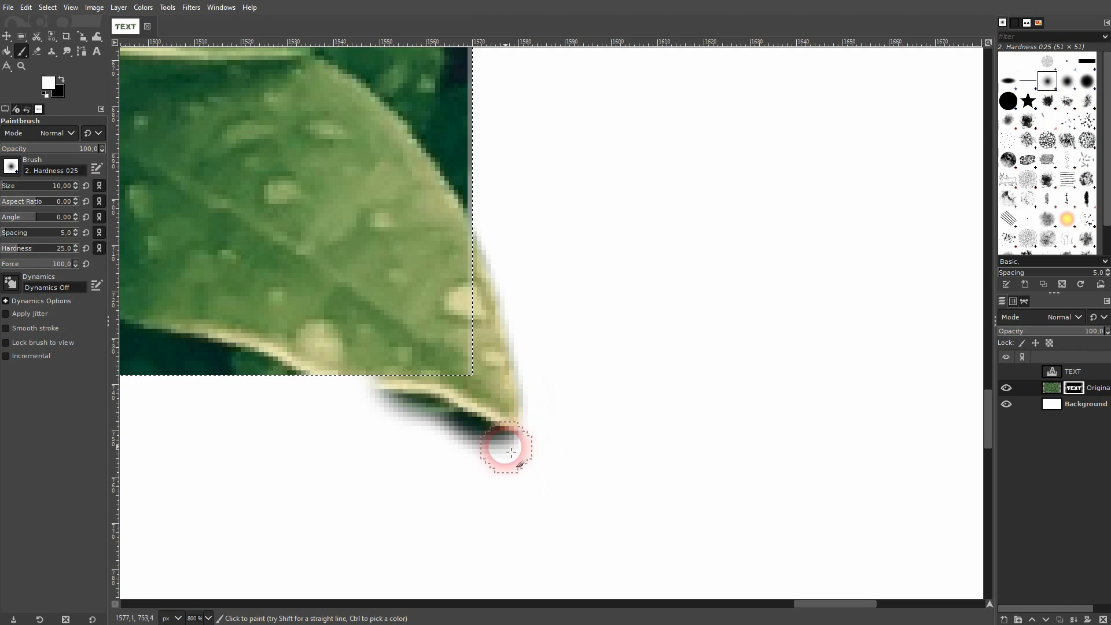
{"action": "left_click_drag", "start_coordinate": [418, 381], "coordinate": [319, 379]}
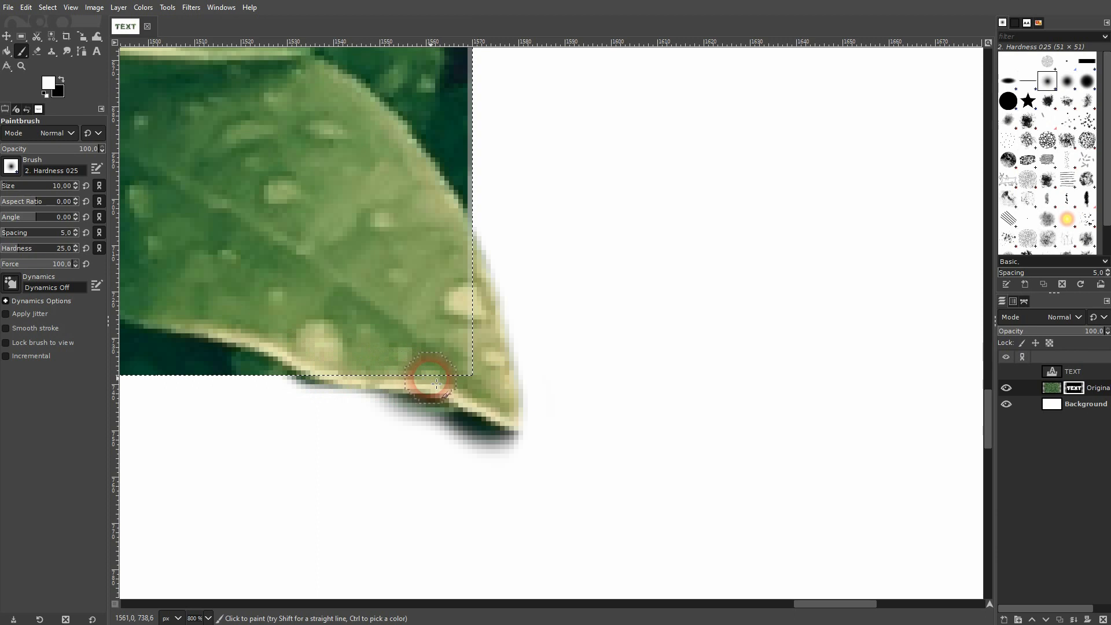
{"action": "mouse_move", "coordinate": [539, 494]}
{"action": "left_mouse_down"}
{"action": "mouse_move", "coordinate": [542, 445]}
{"action": "mouse_move", "coordinate": [508, 449]}
{"action": "left_mouse_up"}
{"action": "key", "text": "x"}
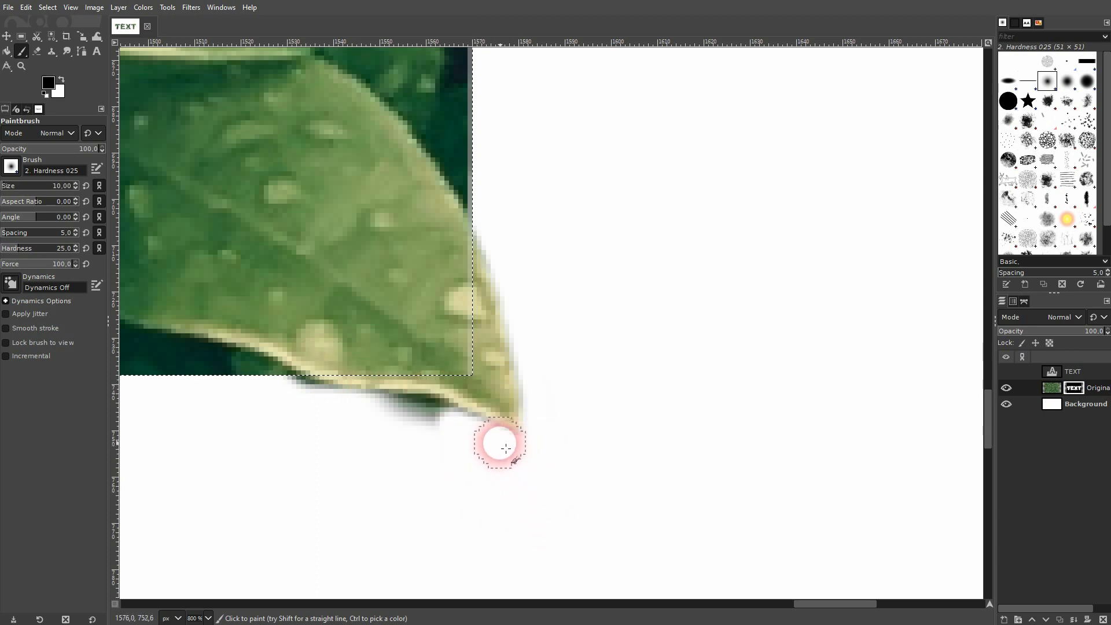
{"action": "mouse_move", "coordinate": [453, 428]}
{"action": "left_mouse_down"}
{"action": "mouse_move", "coordinate": [384, 409]}
{"action": "mouse_move", "coordinate": [449, 423]}
{"action": "mouse_move", "coordinate": [429, 411]}
{"action": "mouse_move", "coordinate": [353, 414]}
{"action": "mouse_move", "coordinate": [289, 392]}
{"action": "left_mouse_up"}
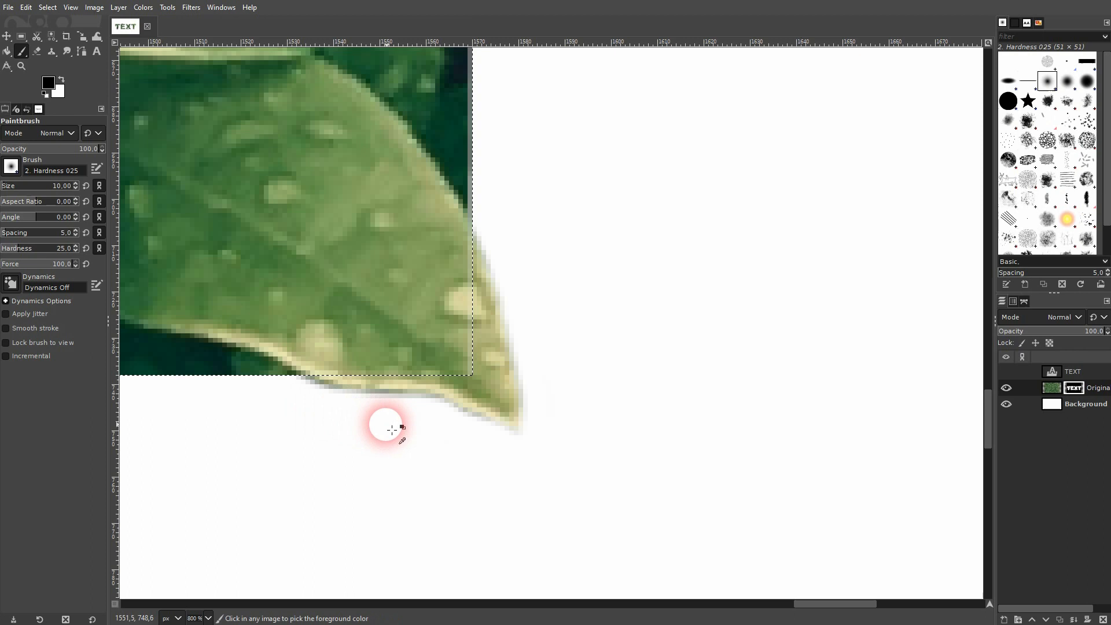
Clear the selection around the lettering and make the Background layer active.
{"action": "scroll", "coordinate": [420, 423], "scroll_direction": "down", "scroll_amount": 5, "text": "ctrl"}
{"action": "scroll", "coordinate": [429, 414], "scroll_direction": "down", "scroll_amount": 2}
{"action": "scroll", "coordinate": [434, 415], "scroll_direction": "down", "scroll_amount": 3, "text": "ctrl"}
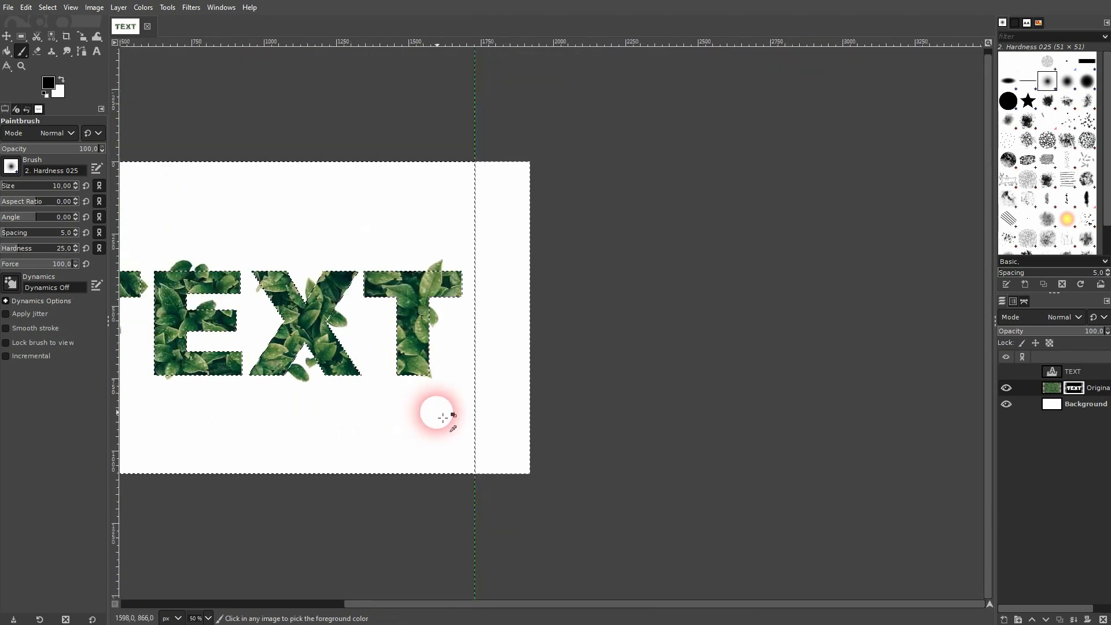
{"action": "left_click_drag", "start_coordinate": [690, 604], "coordinate": [519, 598]}
{"action": "scroll", "coordinate": [599, 354], "scroll_direction": "up", "scroll_amount": 2, "text": "ctrl"}
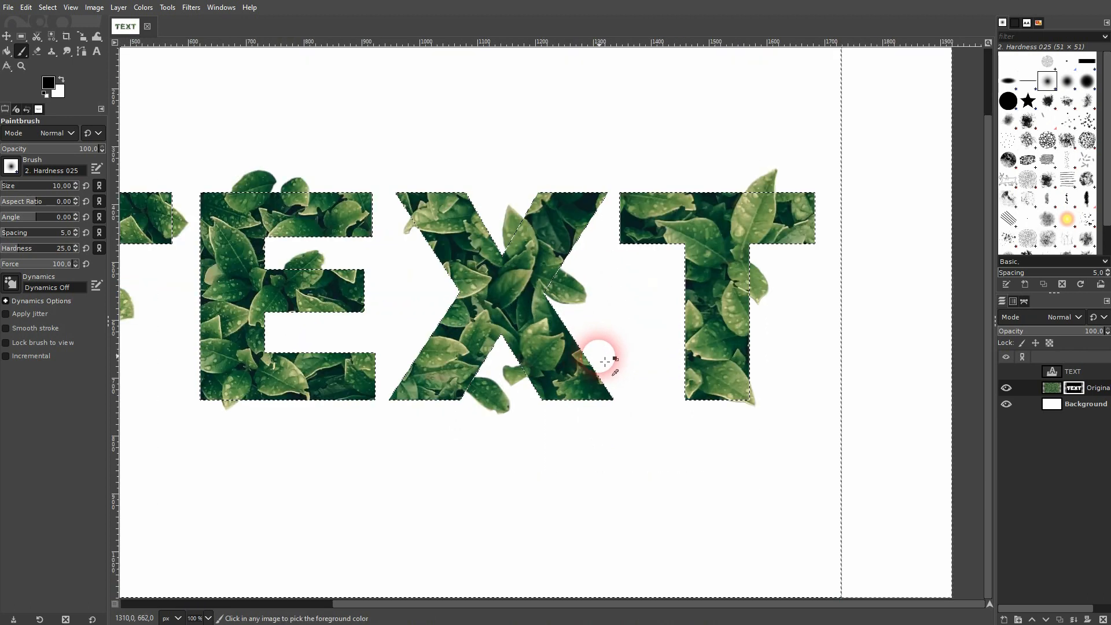
{"action": "scroll", "coordinate": [605, 361], "scroll_direction": "down", "scroll_amount": 1, "text": "ctrl"}
{"action": "left_click", "coordinate": [47, 8]}
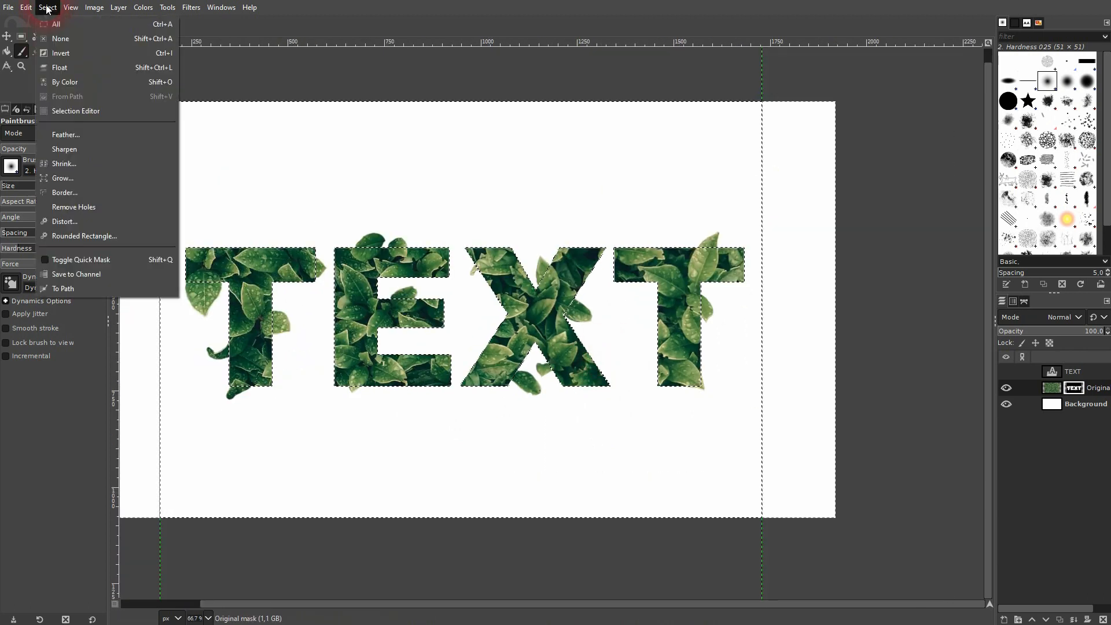
{"action": "left_click", "coordinate": [61, 38]}
{"action": "left_click", "coordinate": [428, 344]}
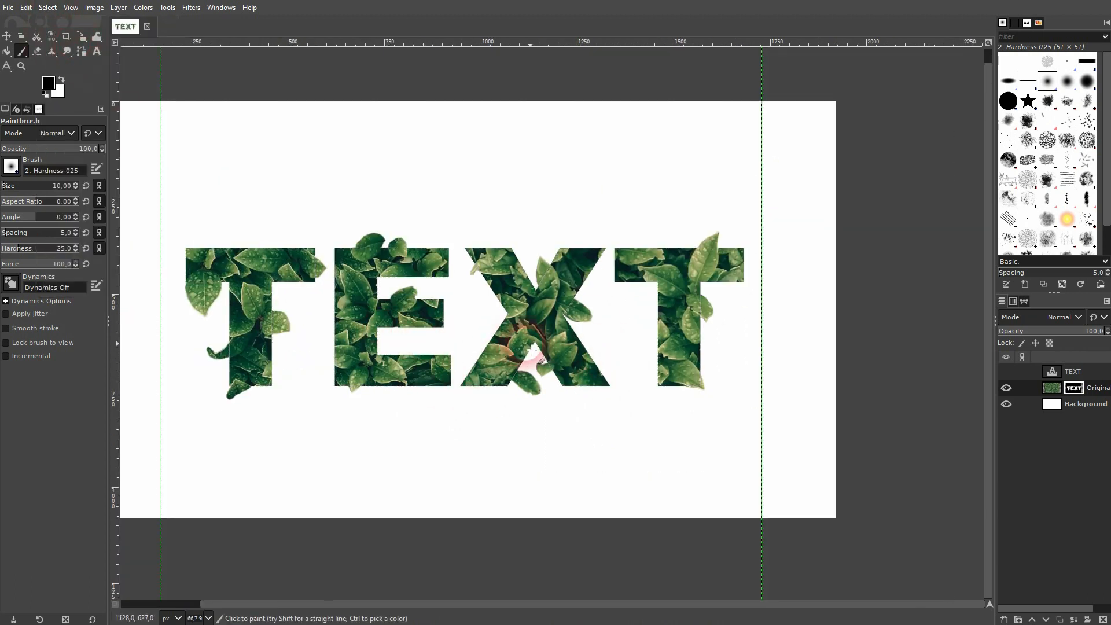
{"action": "left_click", "coordinate": [1078, 411]}
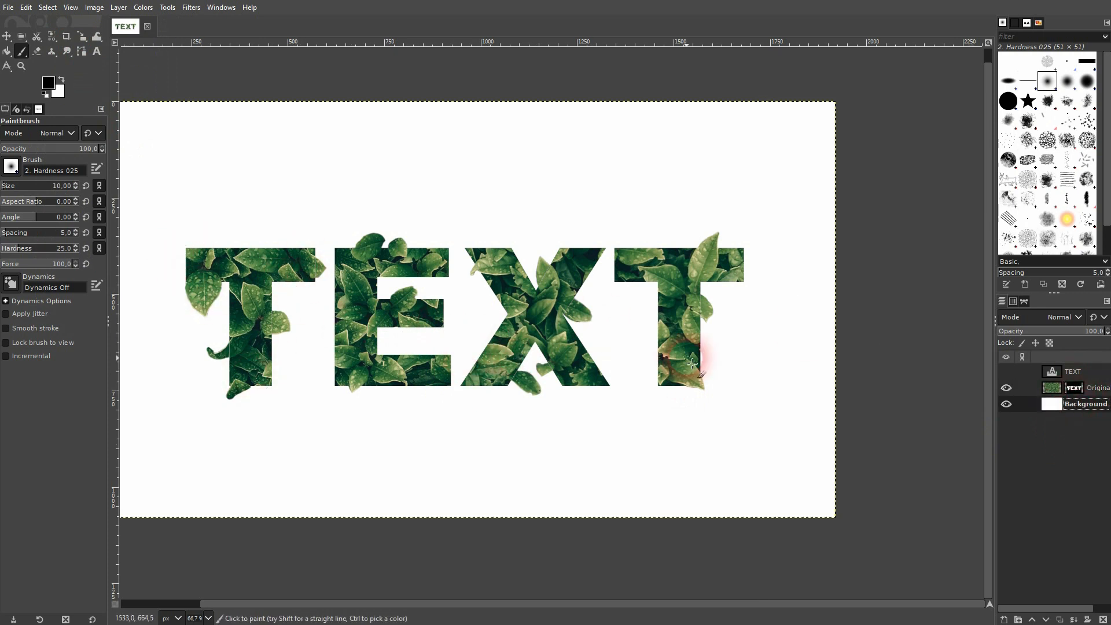
{"action": "mouse_move", "coordinate": [692, 363]}
{"action": "left_mouse_down"}
{"action": "mouse_move", "coordinate": [748, 350]}
{"action": "mouse_move", "coordinate": [765, 313]}
{"action": "left_mouse_up"}
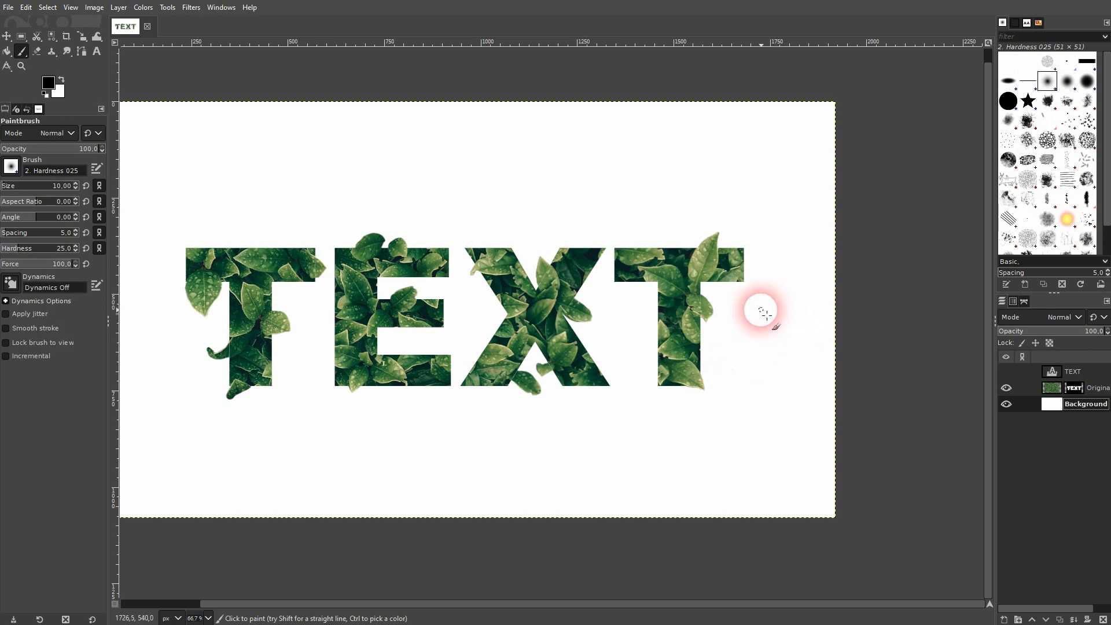